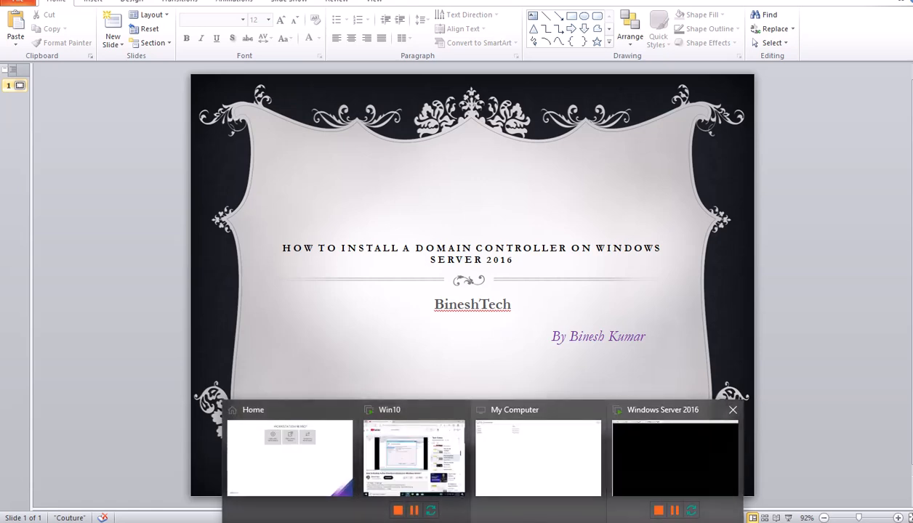
# Bring the VMware window with the Windows Server 2016 machine to the front.
pyautogui.click(675, 458)
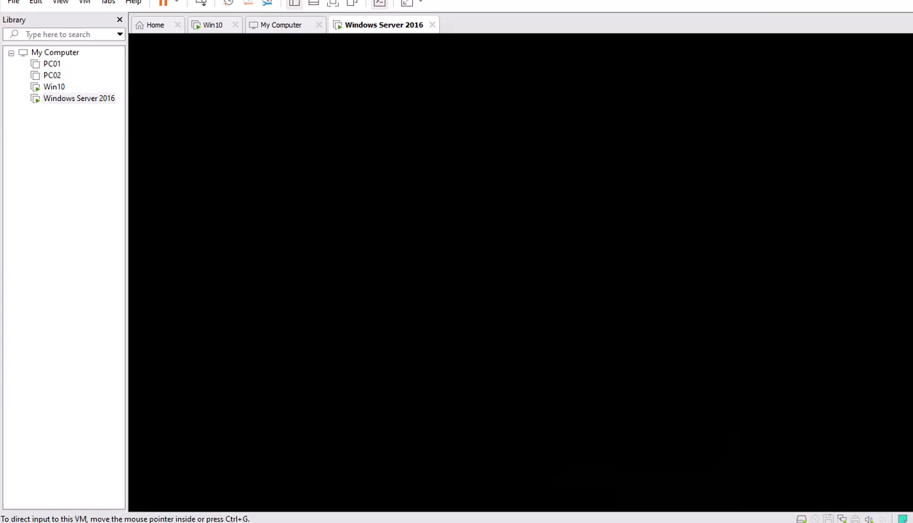
# Return to the Windows Server 2016 console, send Ctrl+Alt+Del, then cancel the security screen.
pyautogui.click(283, 25)
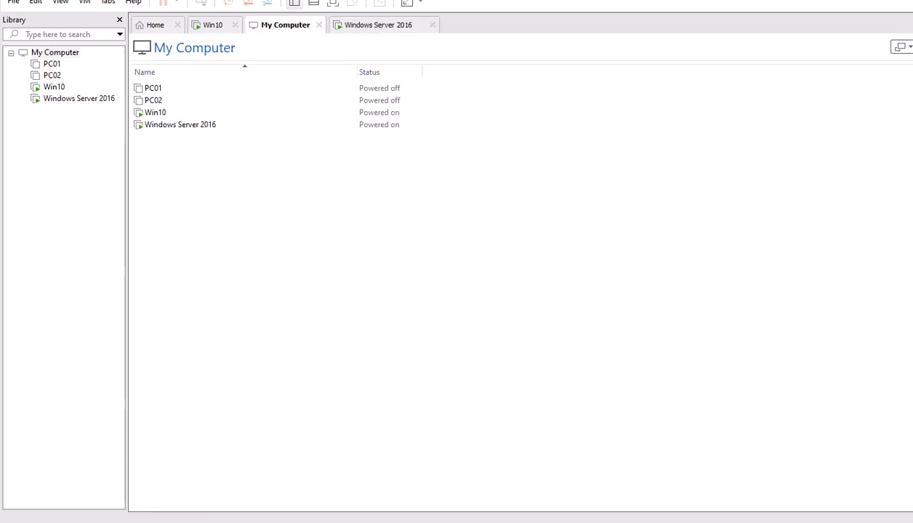
pyautogui.click(378, 25)
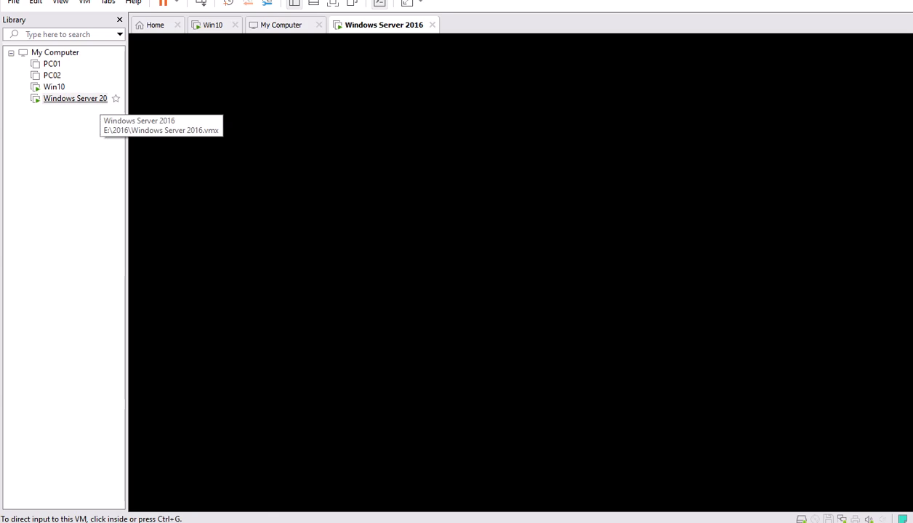
pyautogui.rightClick(78, 100)
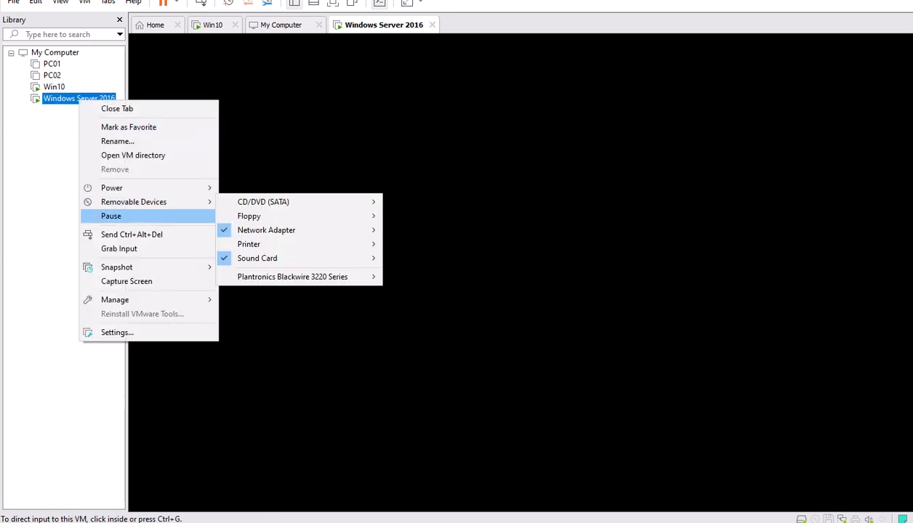
pyautogui.click(131, 231)
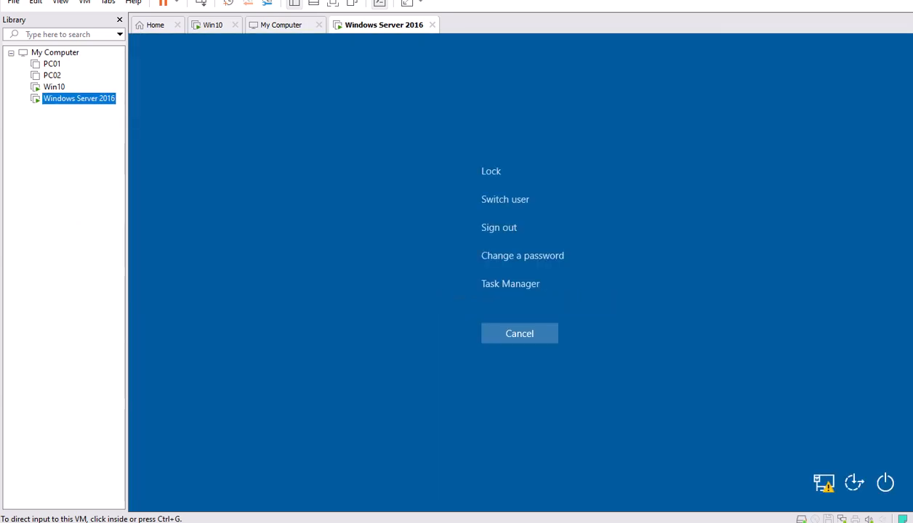
pyautogui.click(520, 334)
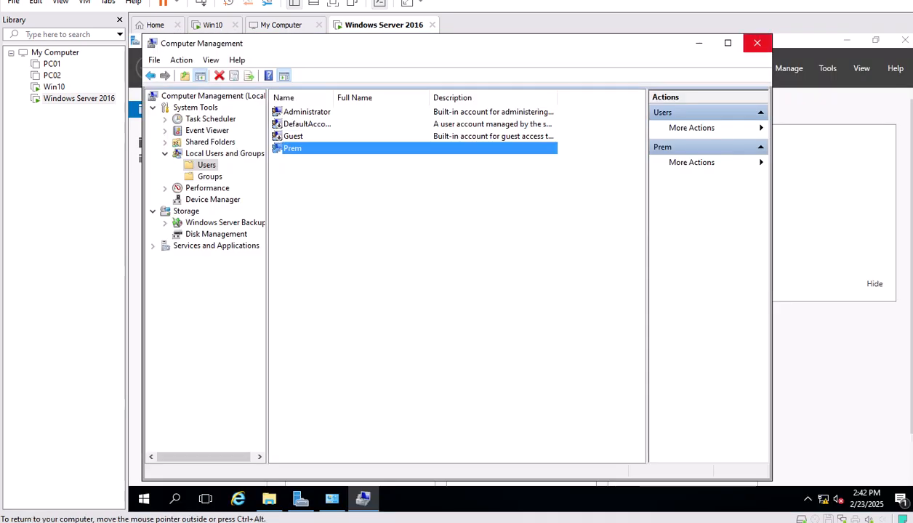
# Close Computer Management, System and File Explorer to clear the server desktop.
pyautogui.click(756, 43)
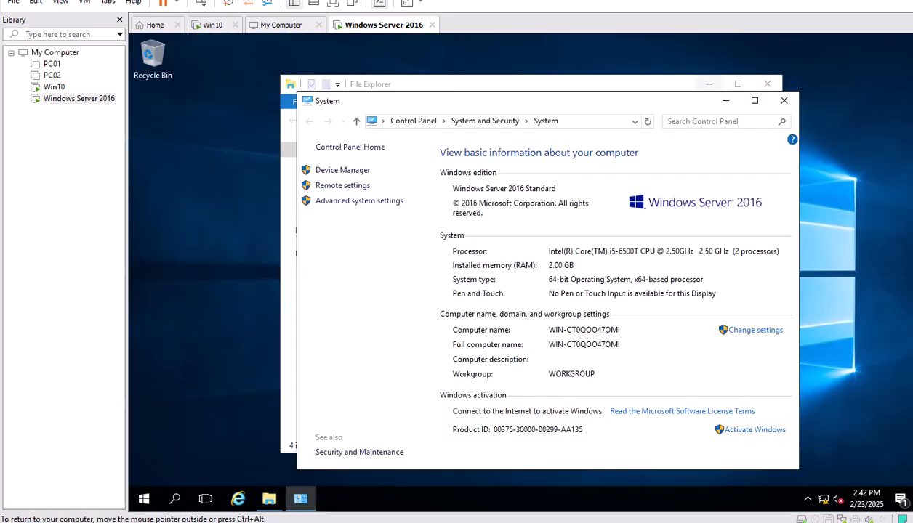
pyautogui.click(784, 100)
pyautogui.click(767, 84)
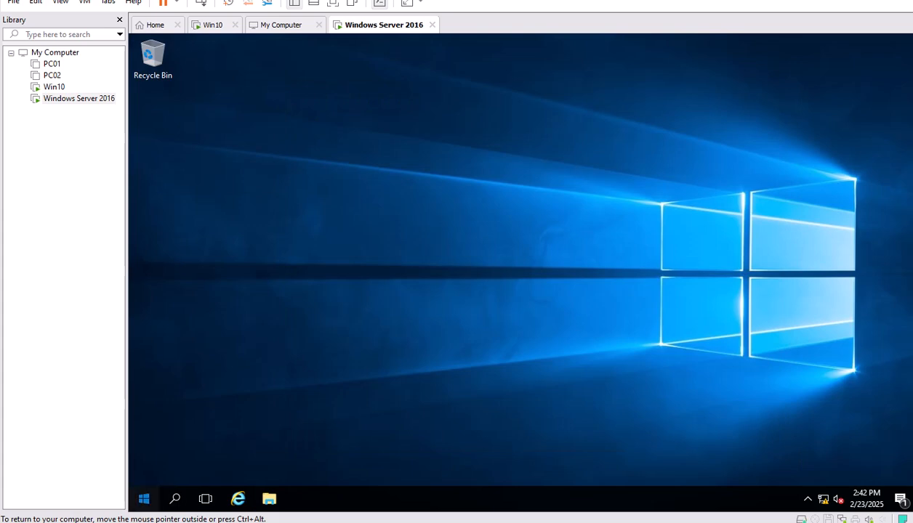
pyautogui.click(144, 499)
pyautogui.click(143, 498)
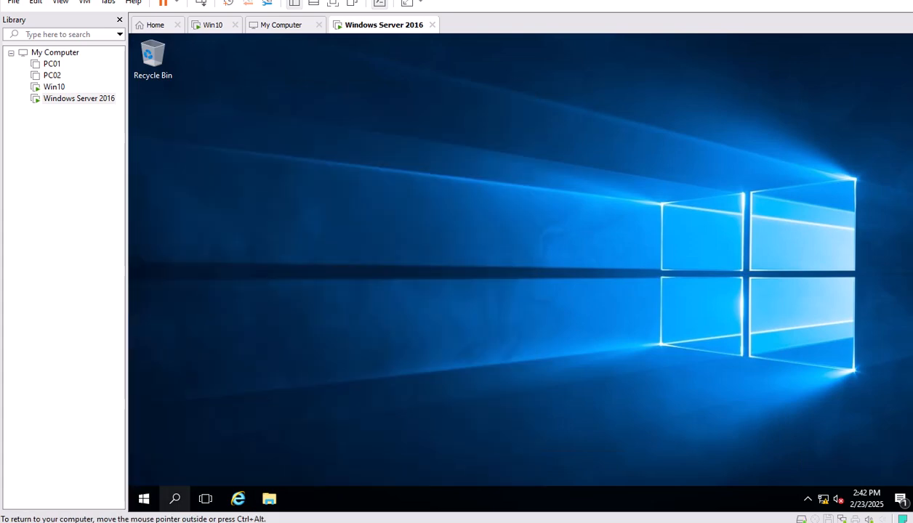
pyautogui.click(174, 498)
pyautogui.write('msinfo')
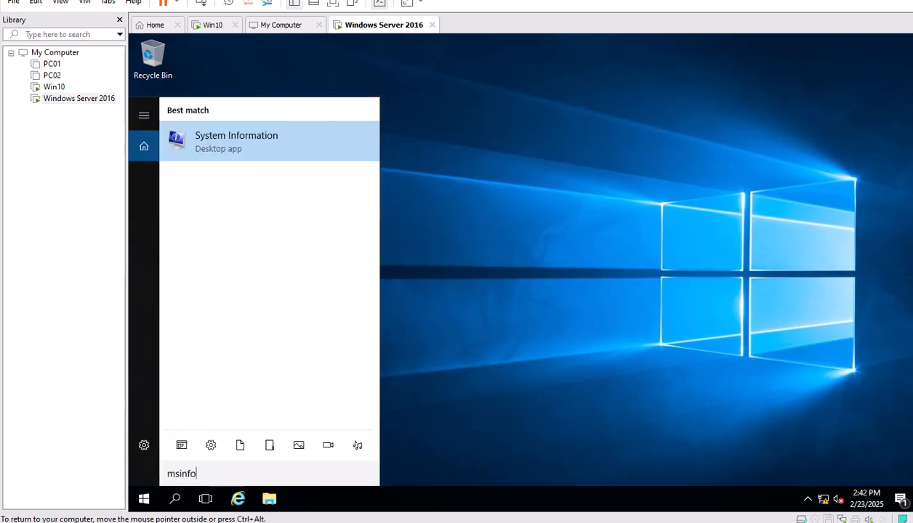
pyautogui.write('32')
pyautogui.press('Return')
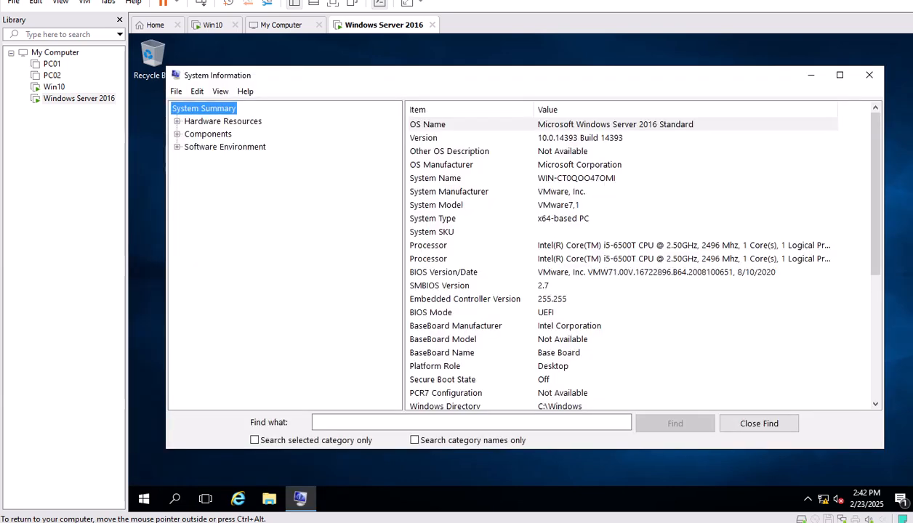
pyautogui.click(615, 124)
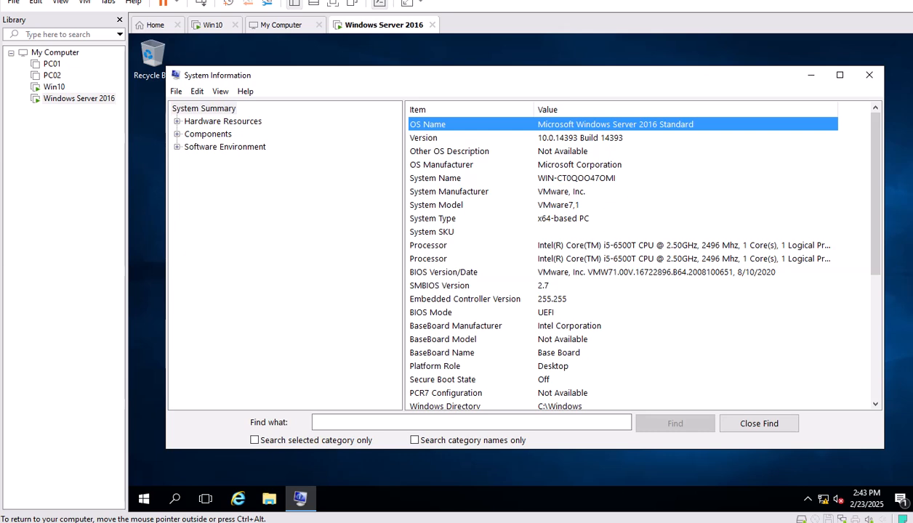
pyautogui.click(869, 75)
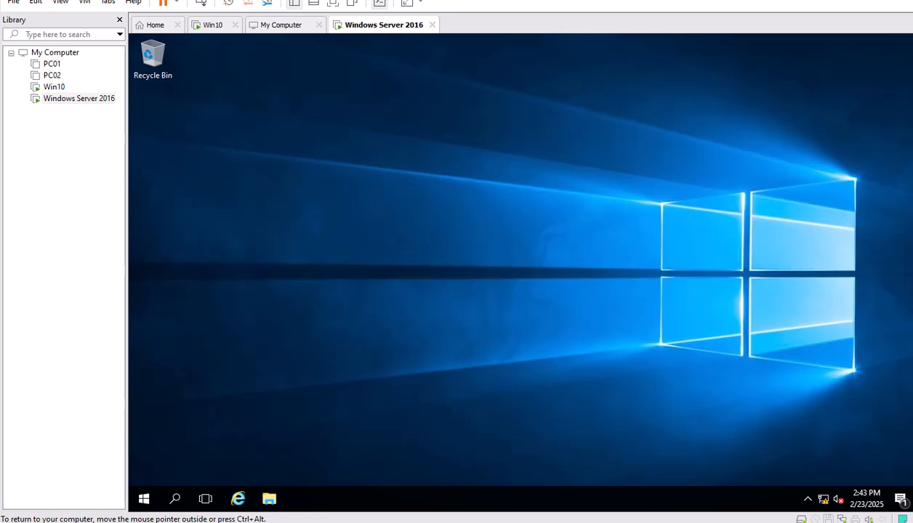
# Launch Computer Management by running compmgmt.msc from the Run dialog.
pyautogui.rightClick(143, 498)
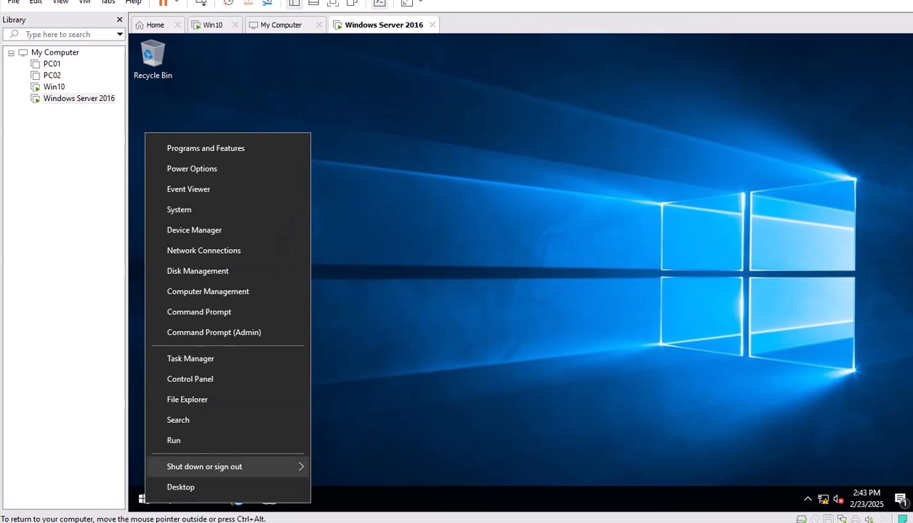
pyautogui.press('Return')
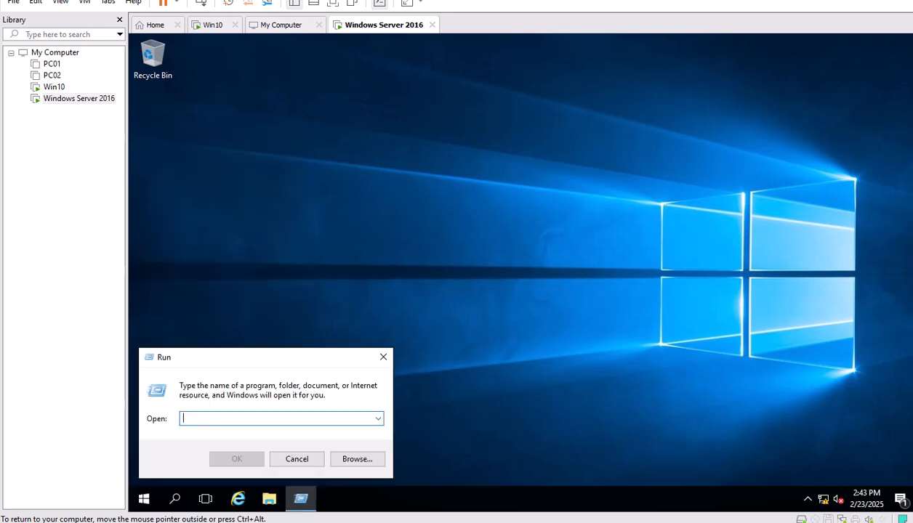
pyautogui.write('comp')
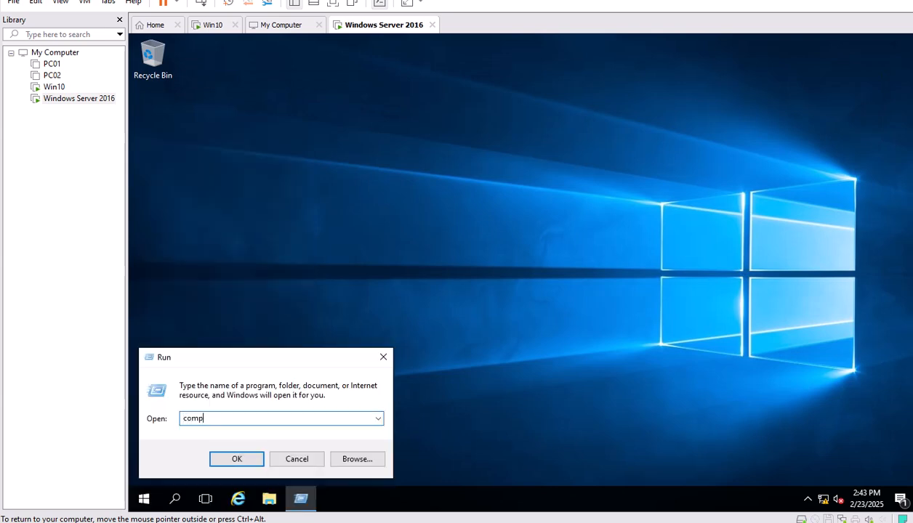
pyautogui.write('onent')
pyautogui.press('BackSpace')
pyautogui.press('BackSpace')
pyautogui.press('BackSpace')
pyautogui.press('BackSpace')
pyautogui.press('BackSpace')
pyautogui.write('mgmt.msc')
pyautogui.press('Return')
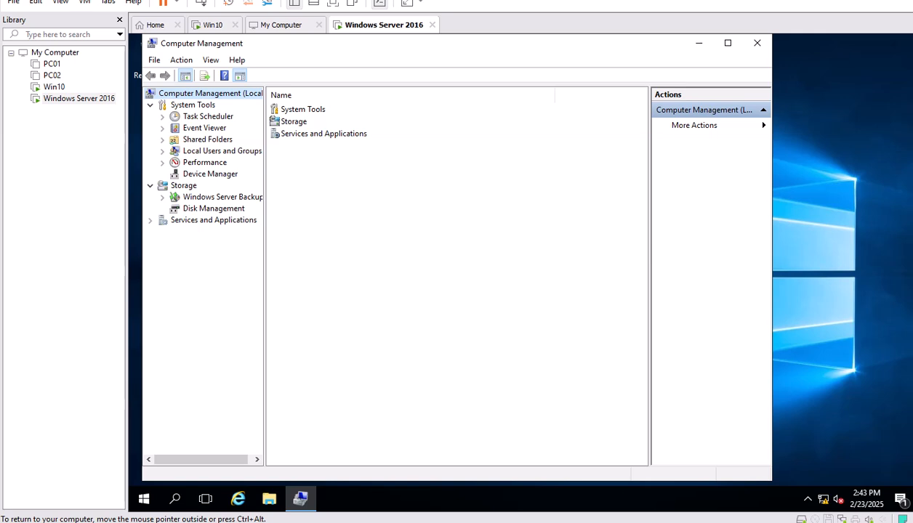
# List the local users and choose Set Password on the Administrator account.
pyautogui.doubleClick(222, 152)
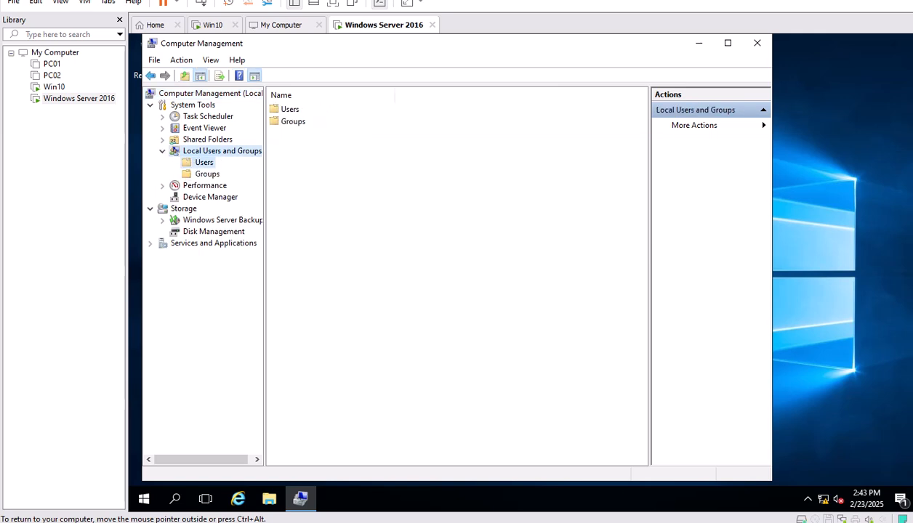
pyautogui.click(204, 163)
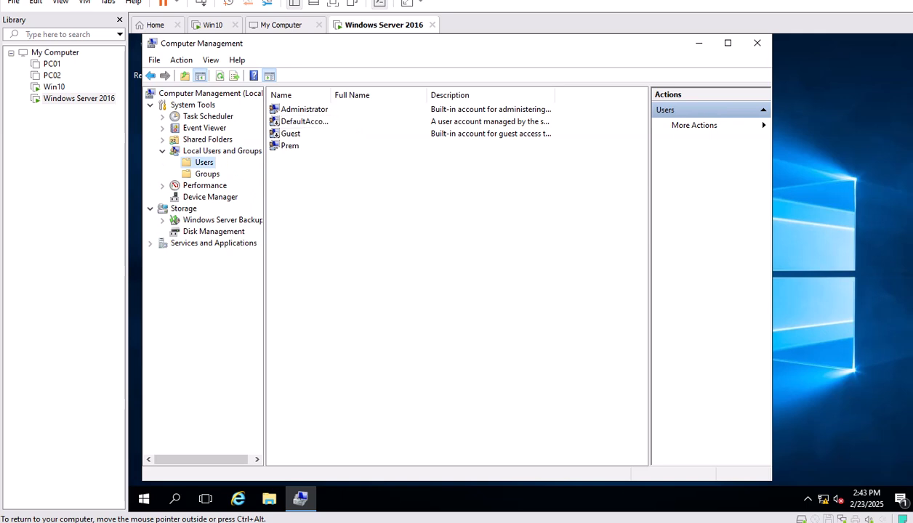
pyautogui.rightClick(304, 110)
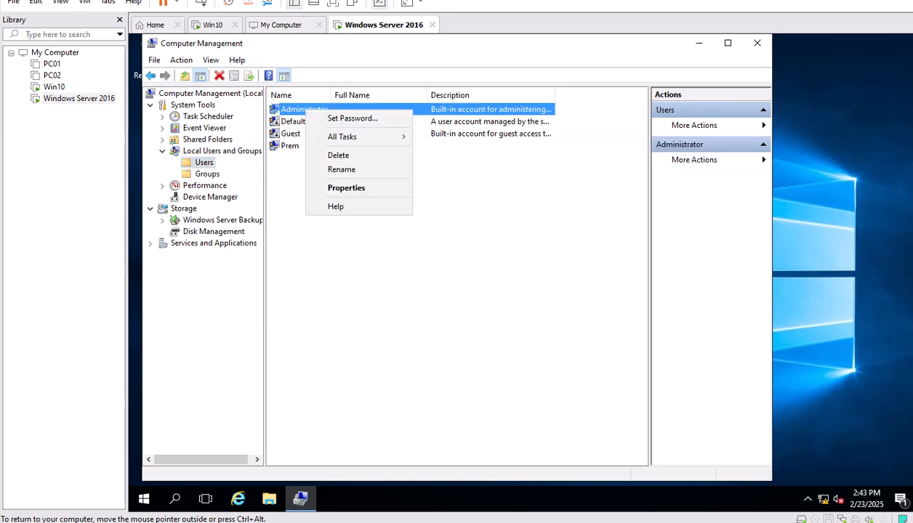
pyautogui.click(352, 119)
# Enter and confirm a new password for the local Administrator account.
pyautogui.click(393, 321)
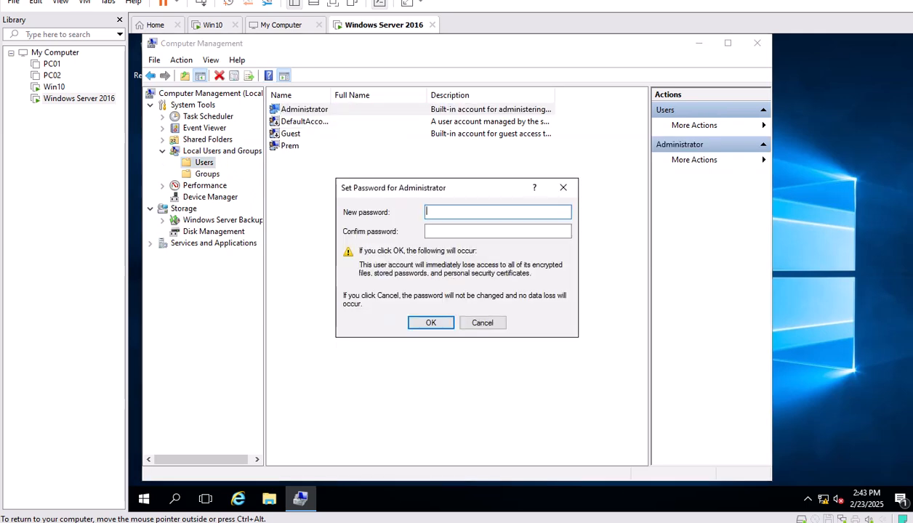
pyautogui.write('•••••••••••')
pyautogui.press('Tab')
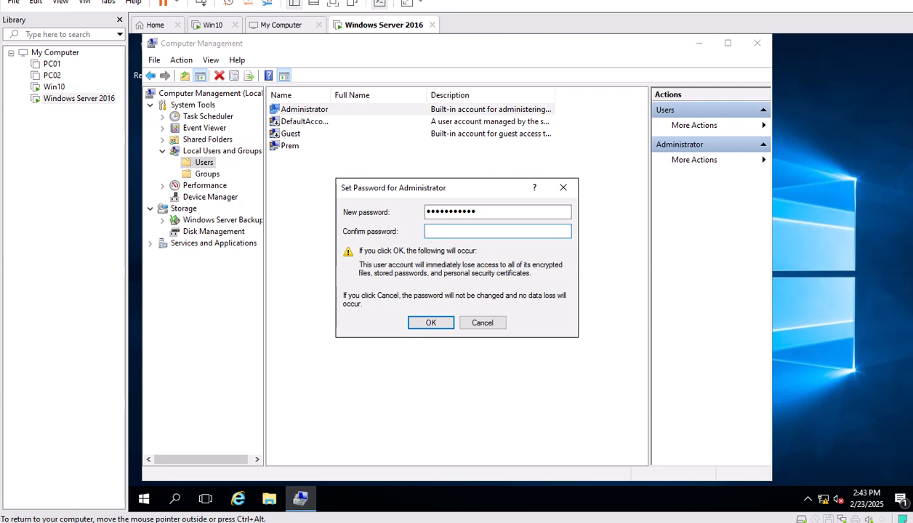
pyautogui.write('•••••••••••')
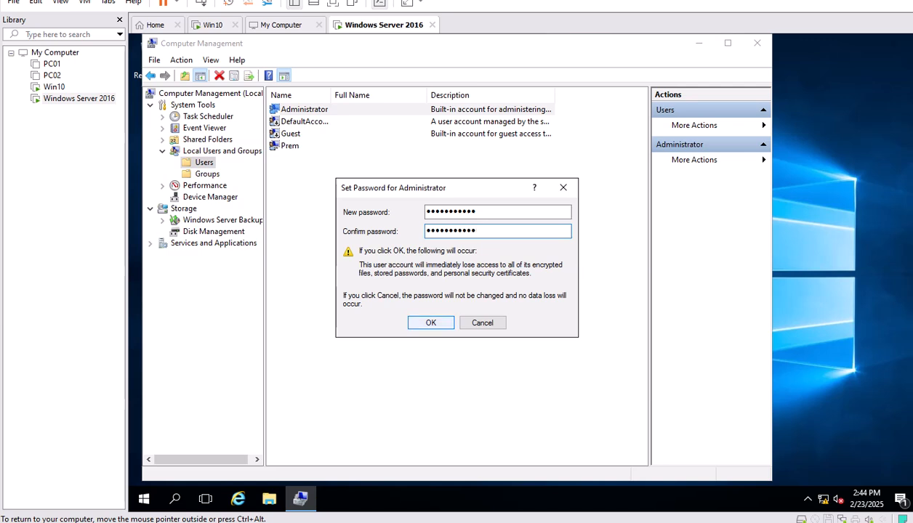
pyautogui.press('Return')
pyautogui.press('Return')
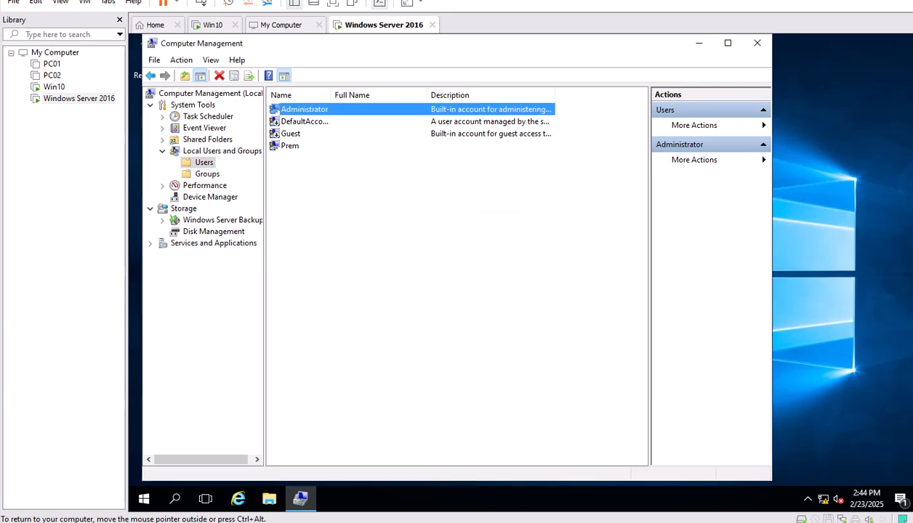
# Check that Administrator's Member Of tab lists the Administrators group, then cancel.
pyautogui.rightClick(290, 146)
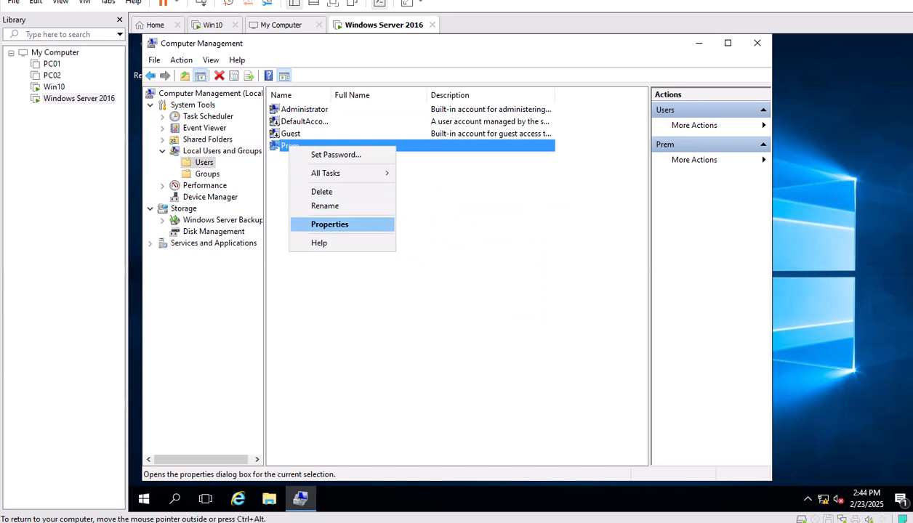
pyautogui.click(304, 109)
pyautogui.rightClick(302, 108)
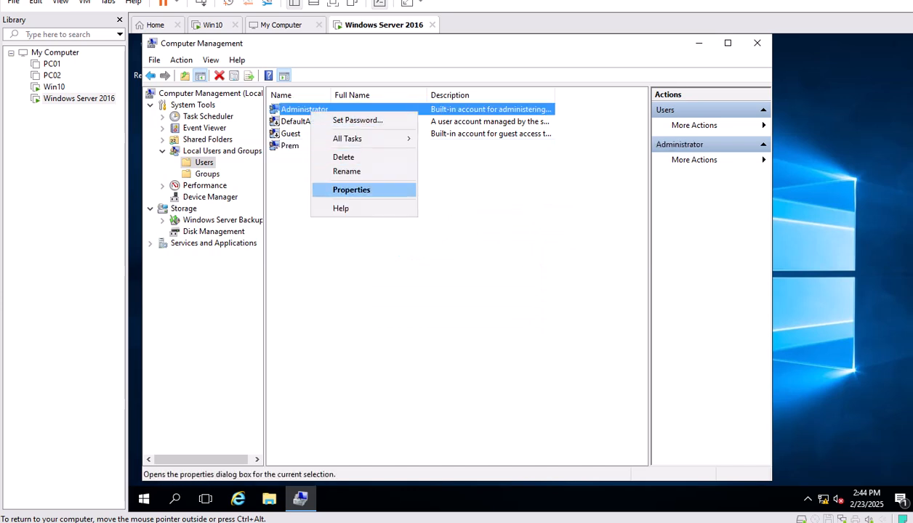
pyautogui.click(331, 187)
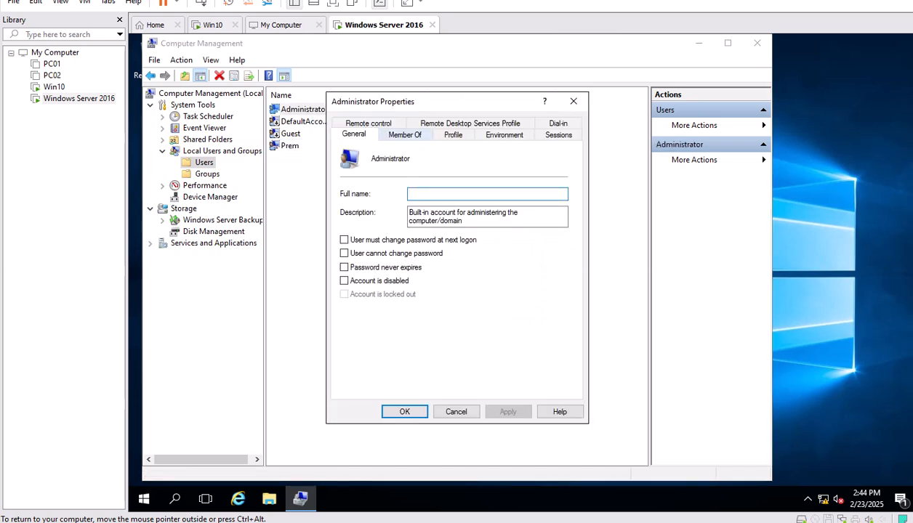
pyautogui.click(397, 133)
pyautogui.click(376, 167)
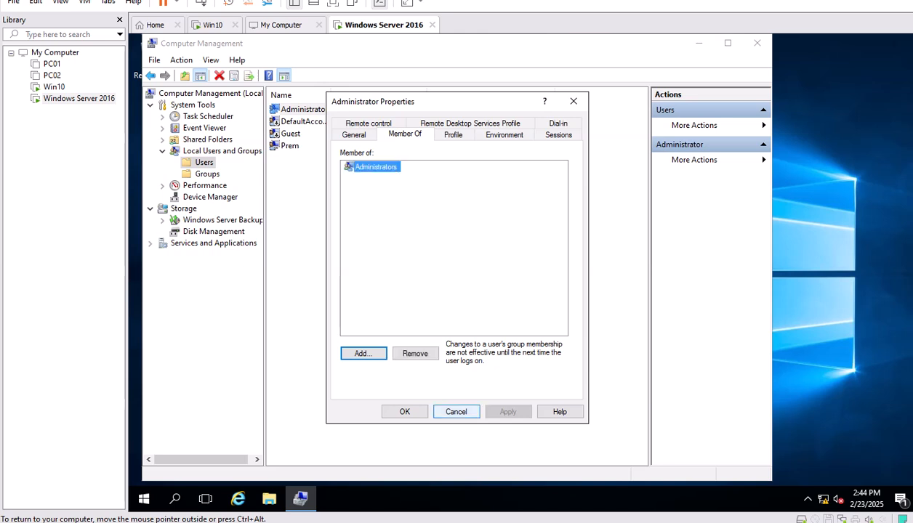
pyautogui.click(455, 411)
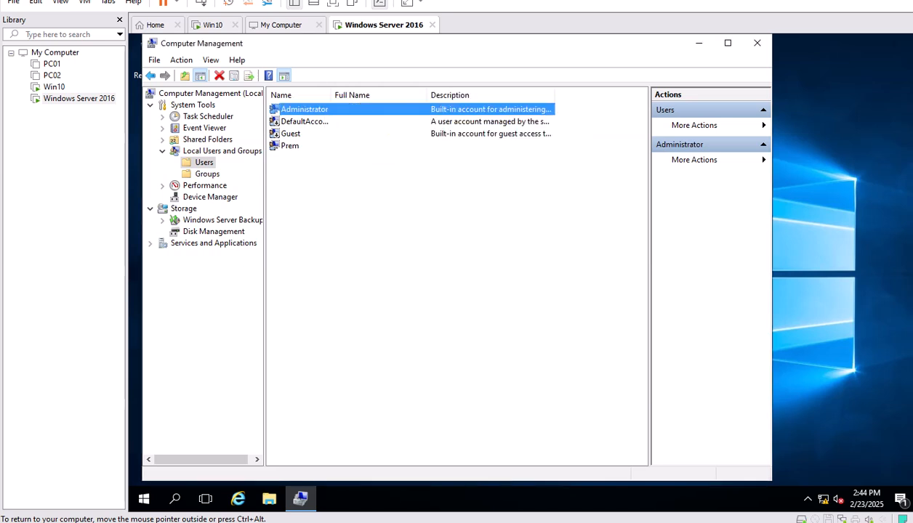
# Check that the custom user belongs to Administrators and Users, then cancel.
pyautogui.click(291, 145)
pyautogui.rightClick(294, 146)
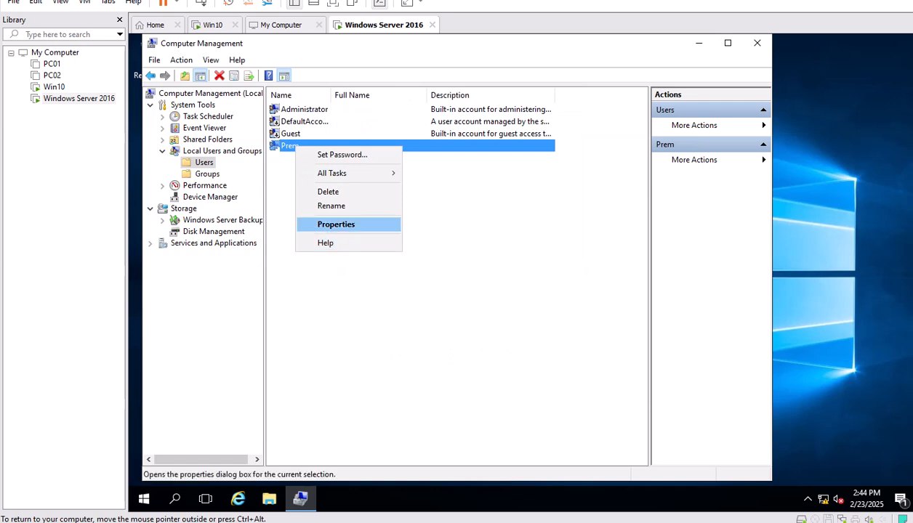
pyautogui.click(335, 224)
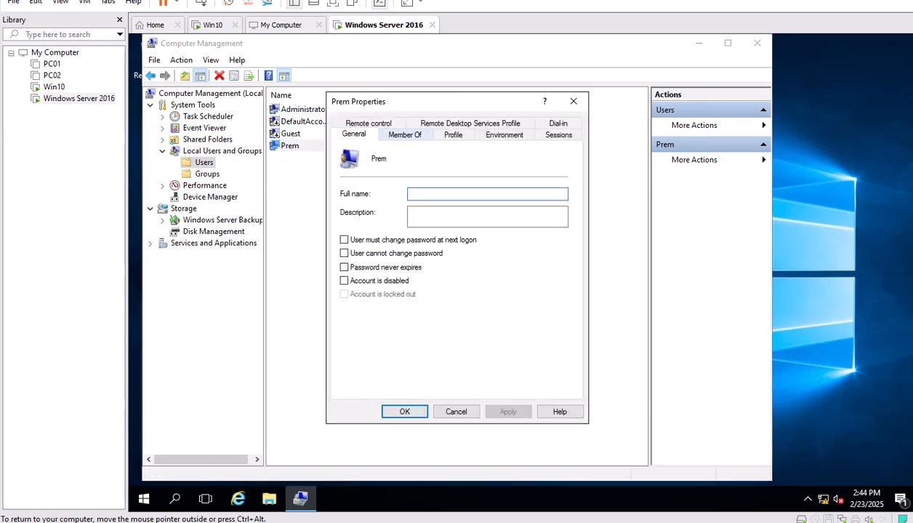
pyautogui.click(404, 135)
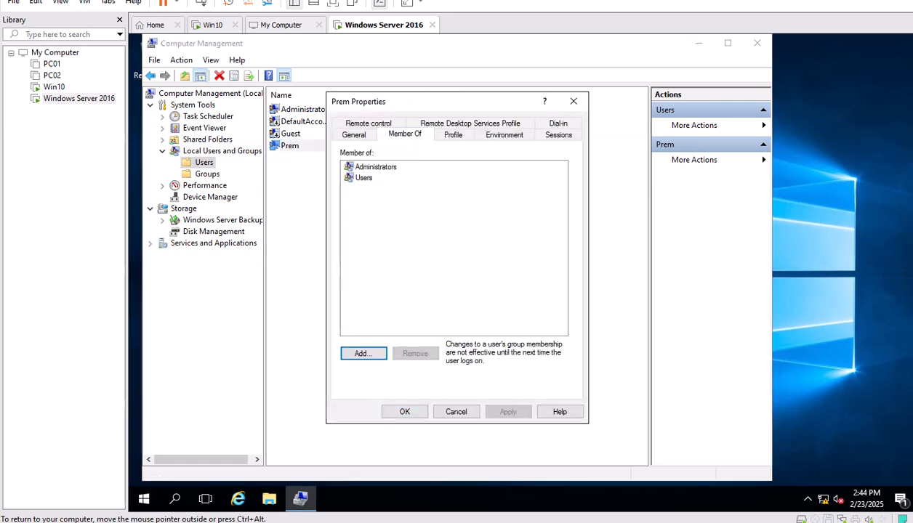
pyautogui.click(376, 167)
pyautogui.click(457, 413)
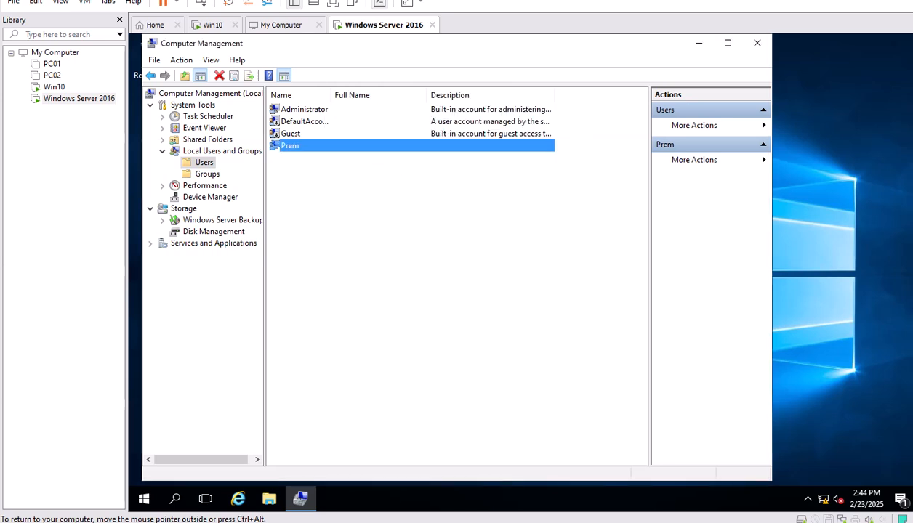
# Start setting the custom user's password and enter it in both fields.
pyautogui.rightClick(299, 149)
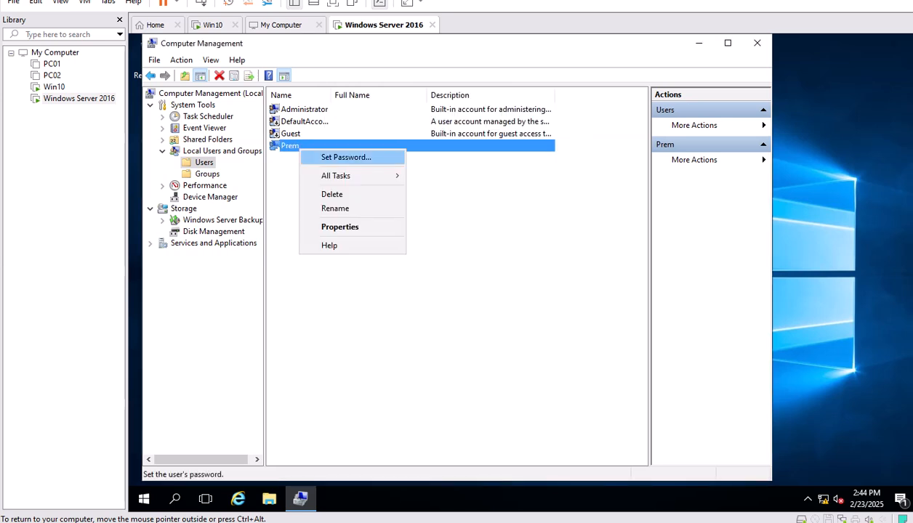
pyautogui.click(346, 157)
pyautogui.click(393, 322)
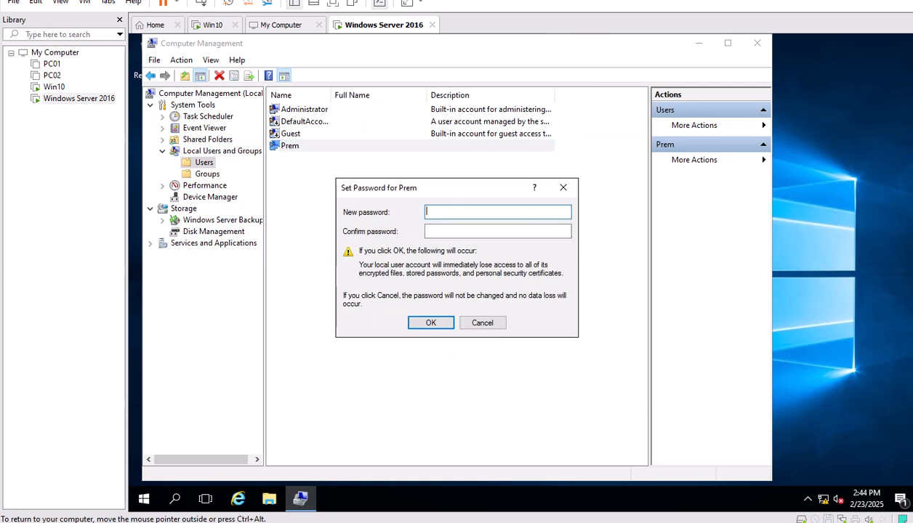
pyautogui.write('•••••••••••')
pyautogui.press('Tab')
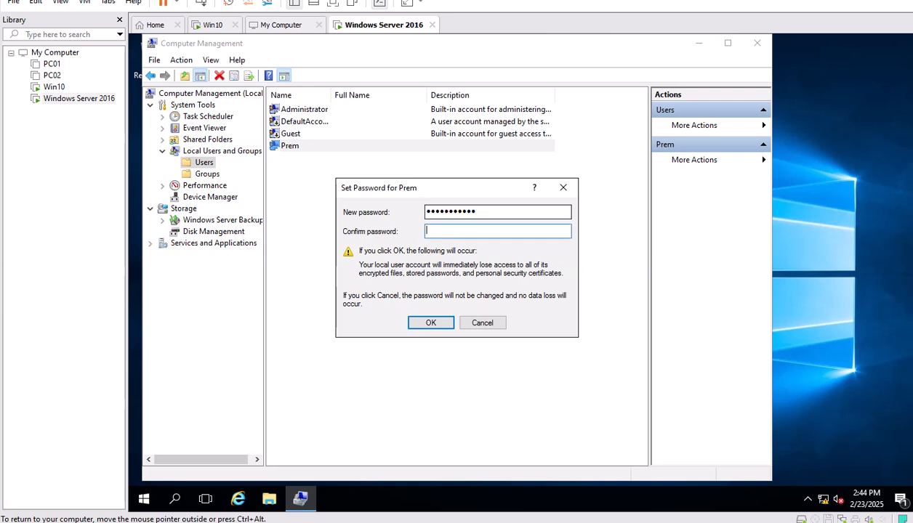
pyautogui.write('•••••••••••')
pyautogui.press('Tab')
pyautogui.press('Return')
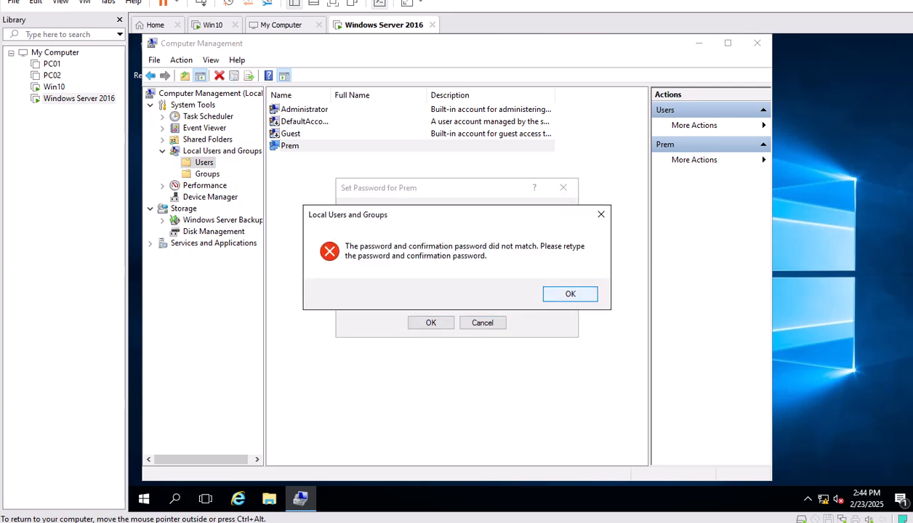
# Dismiss the mismatch error, retype the matching password twice, and acknowledge it was set.
pyautogui.press('Return')
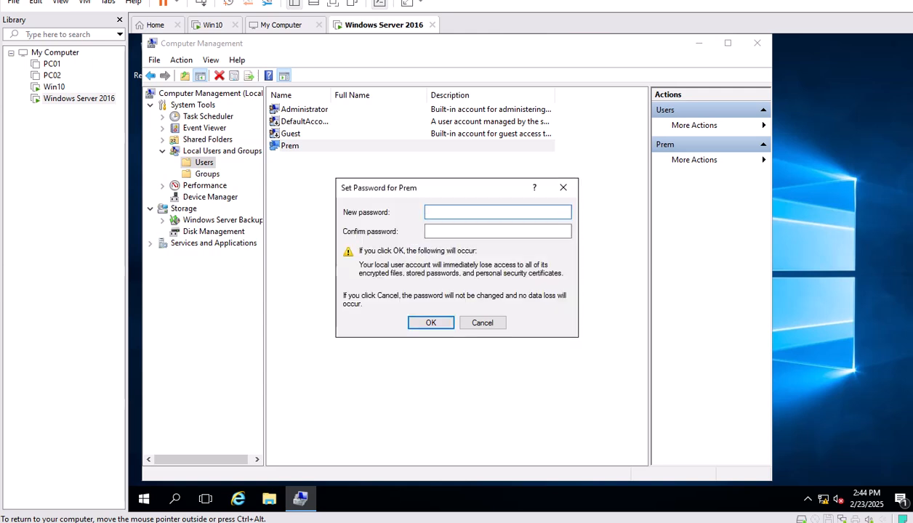
pyautogui.write('•••••••••••')
pyautogui.press('Tab')
pyautogui.write('•••••')
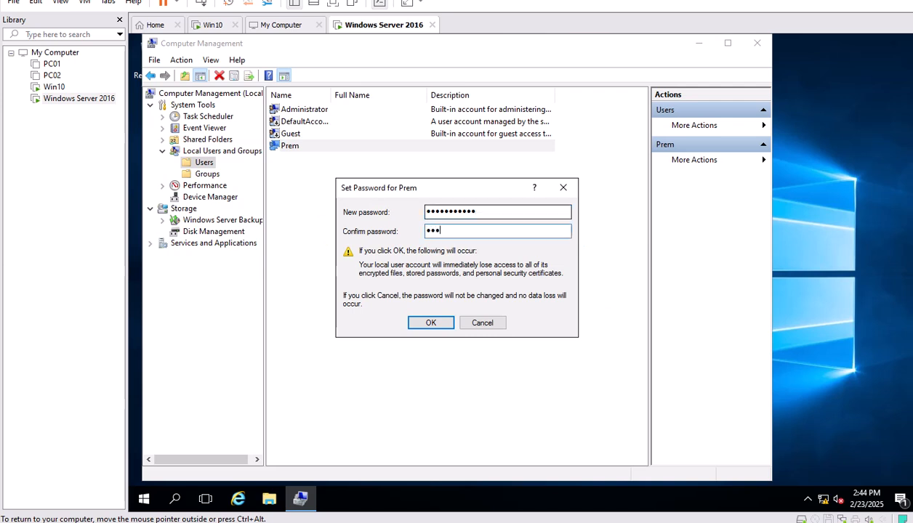
pyautogui.write('••••••')
pyautogui.press('Return')
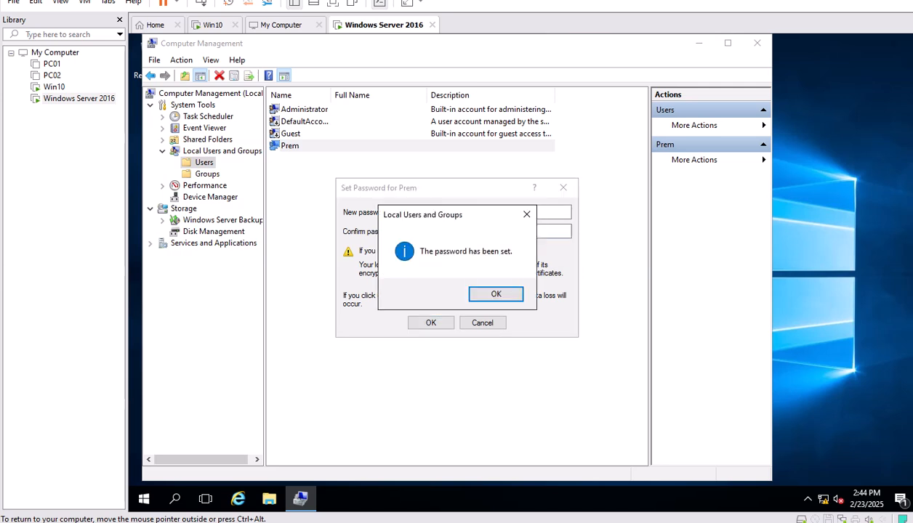
pyautogui.press('Return')
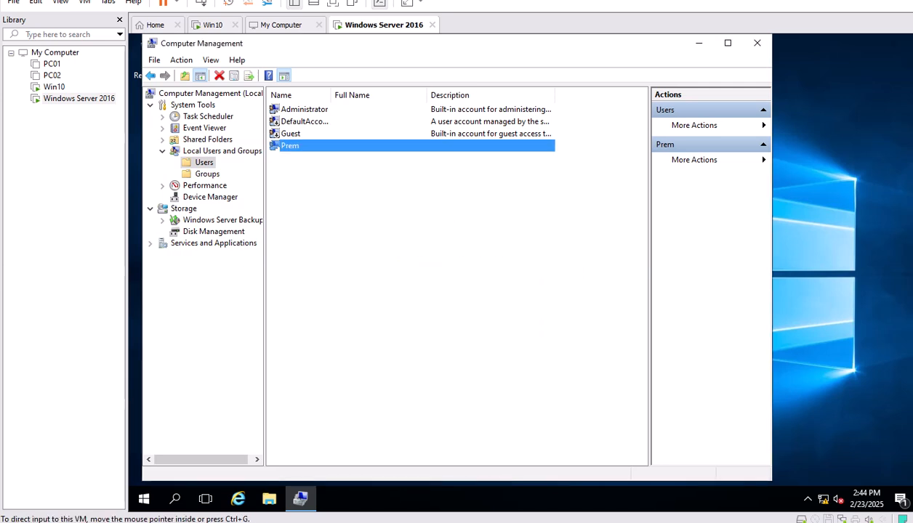
# Close Computer Management and open Network Connections with ncpa.cpl.
pyautogui.click(757, 43)
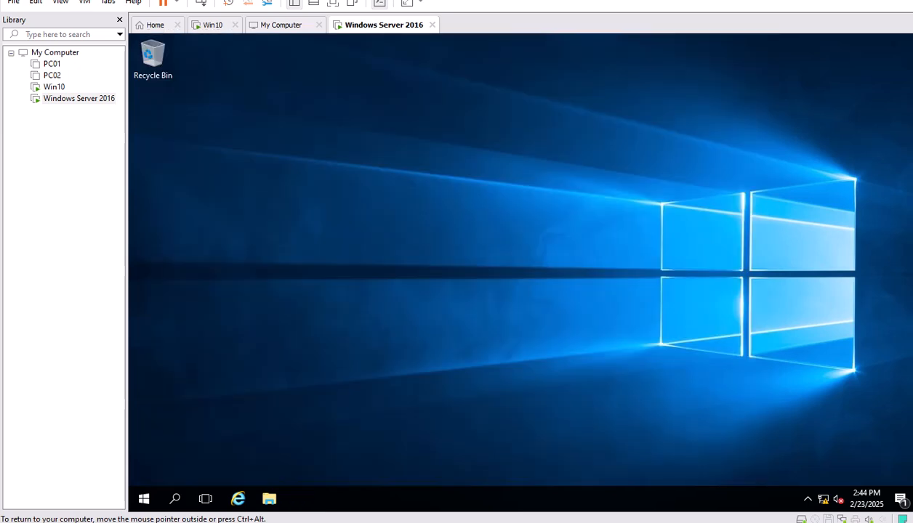
pyautogui.rightClick(144, 499)
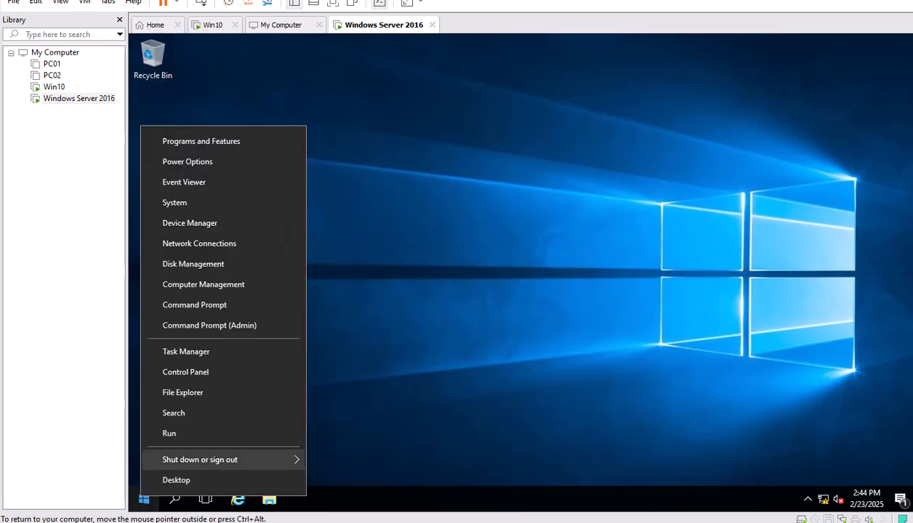
pyautogui.press('Return')
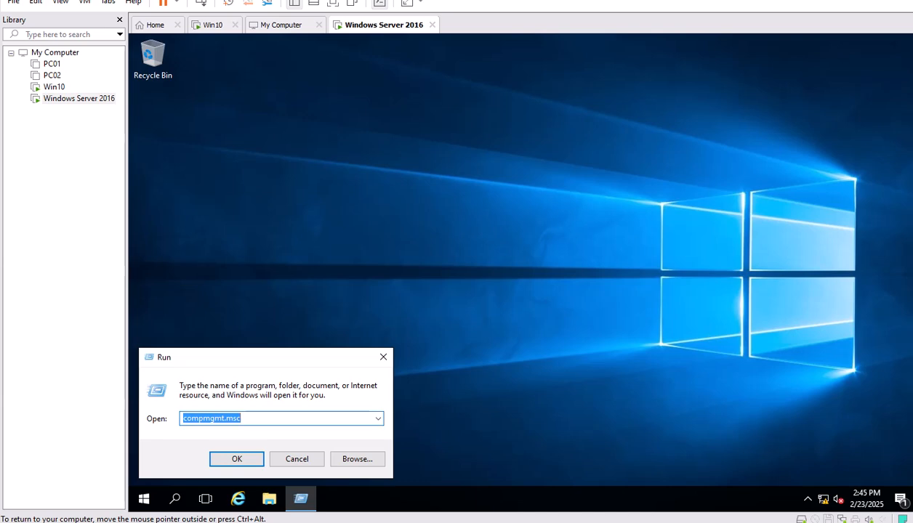
pyautogui.write('ncpa')
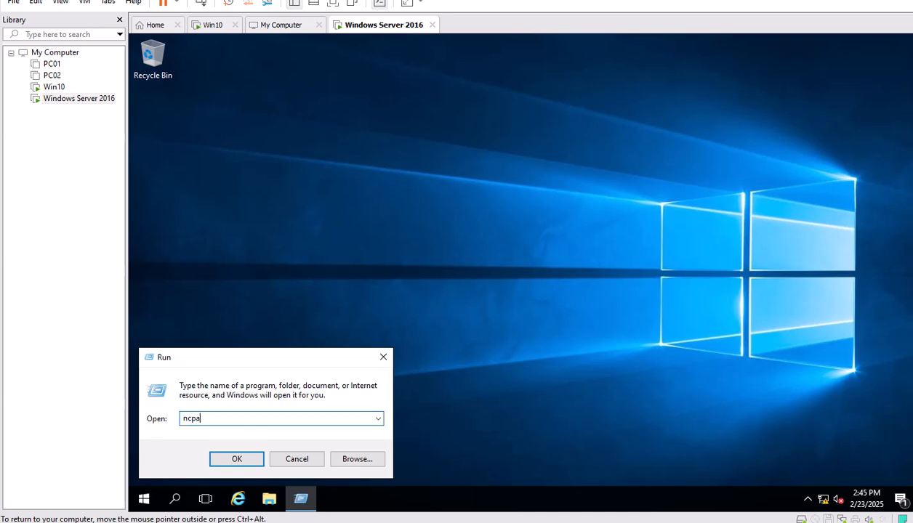
pyautogui.write('.cpl')
pyautogui.press('Return')
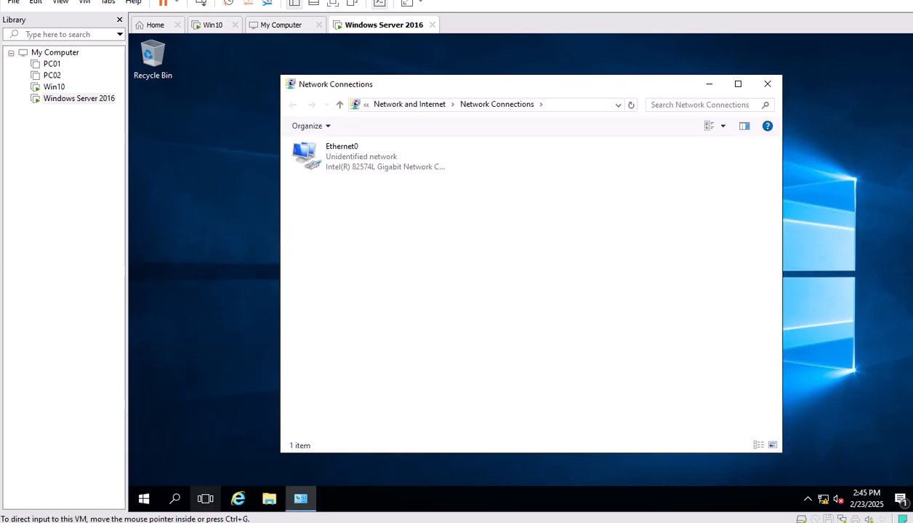
# Disable IPv6 on Ethernet0 and set its IPv4 to use a manually specified address.
pyautogui.click(341, 156)
pyautogui.rightClick(326, 158)
pyautogui.click(349, 277)
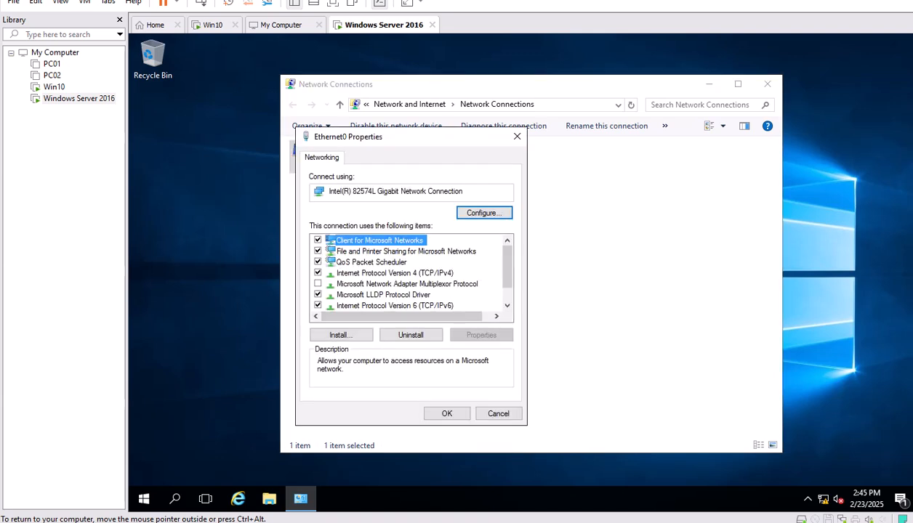
pyautogui.click(317, 305)
pyautogui.click(394, 274)
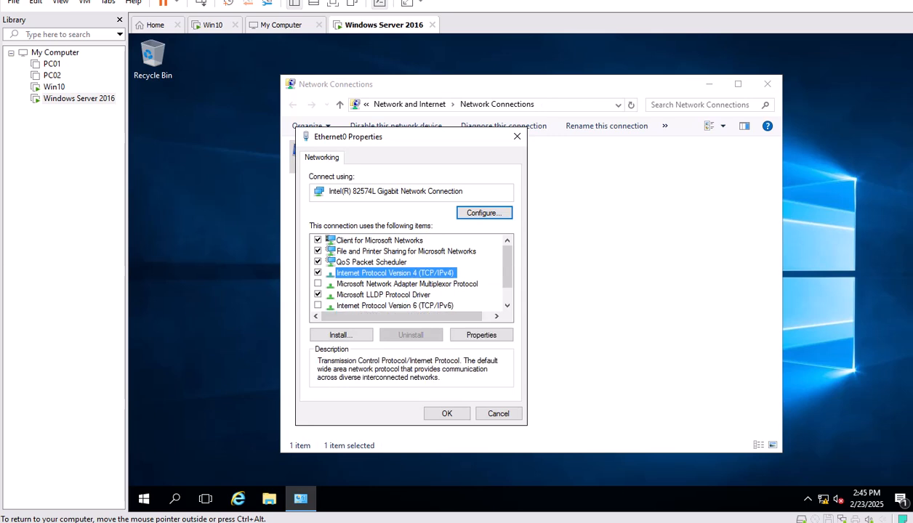
pyautogui.click(481, 335)
pyautogui.click(342, 277)
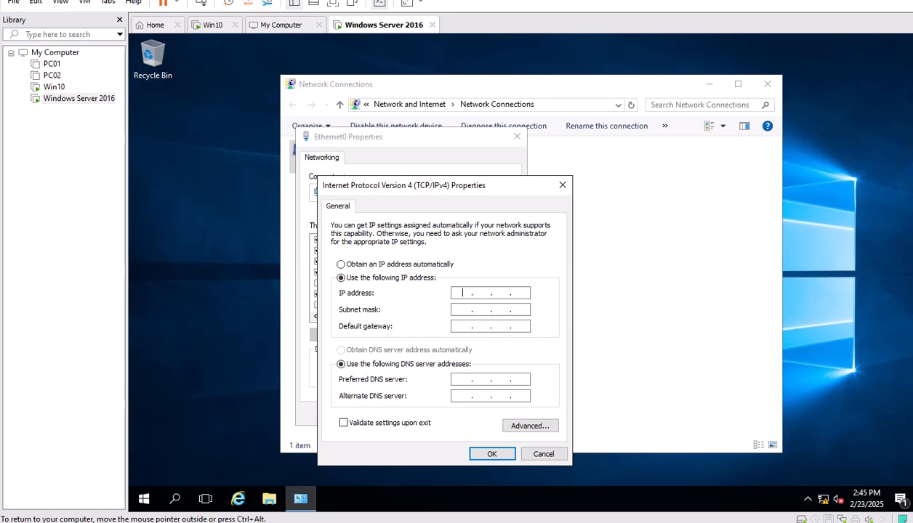
# Enter IP 192.168.100.100, mask 255.255.255.0, gateway 192.168.100.1 and preferred DNS 192.168.100.100.
pyautogui.moveTo(438, 185); pyautogui.dragTo(515, 180)
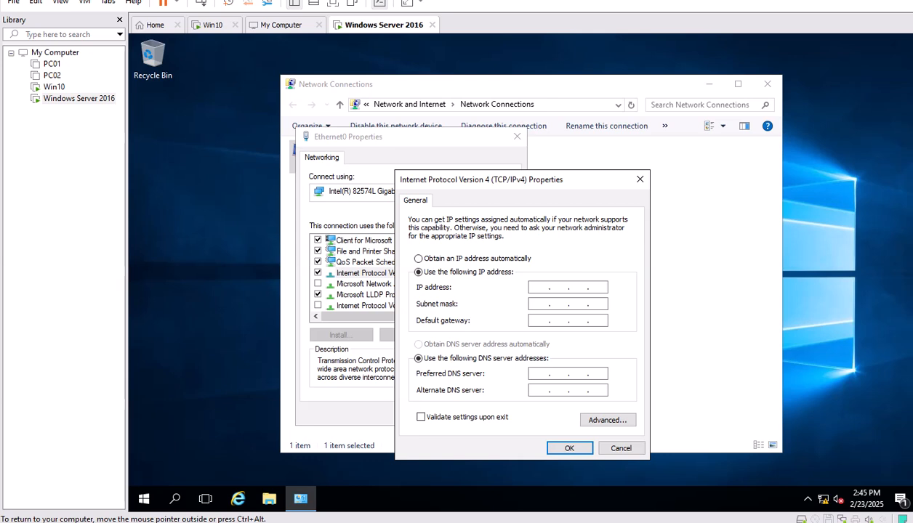
pyautogui.write('192 . 168 . 100 . 100')
pyautogui.press('Tab')
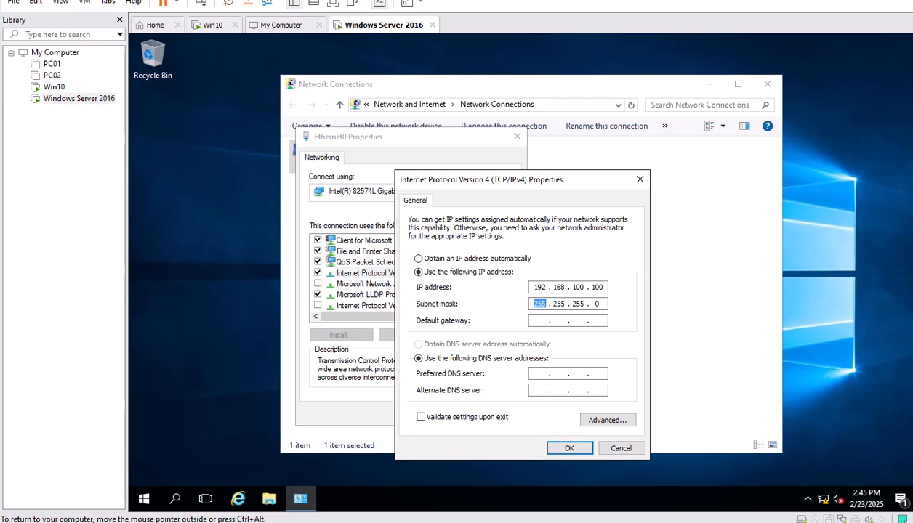
pyautogui.press('Tab')
pyautogui.write('192.168.')
pyautogui.write('100 . 10')
pyautogui.press('BackSpace')
pyautogui.press('Tab')
pyautogui.press('Tab')
pyautogui.write('192 . 168 . 100 . ')
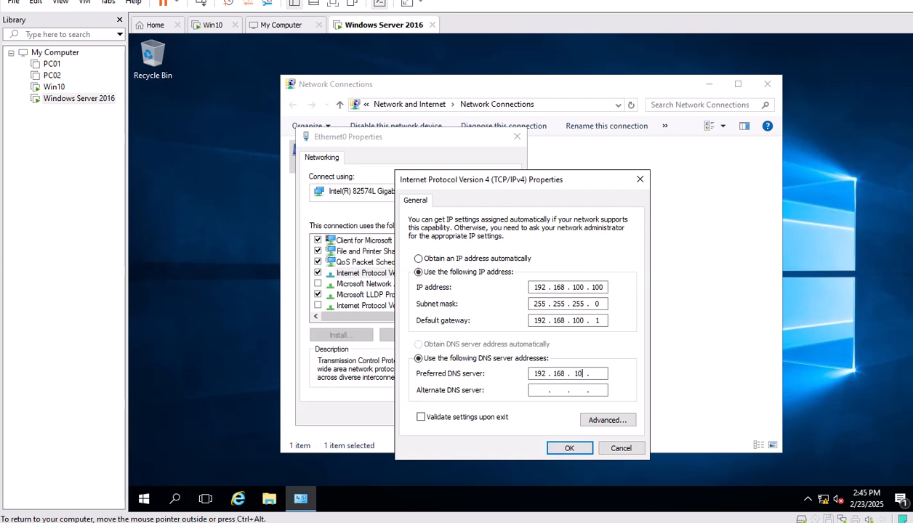
pyautogui.write('100')
# Save the static IPv4 settings, reopen them to confirm they stuck, then close Ethernet0 Properties.
pyautogui.click(569, 448)
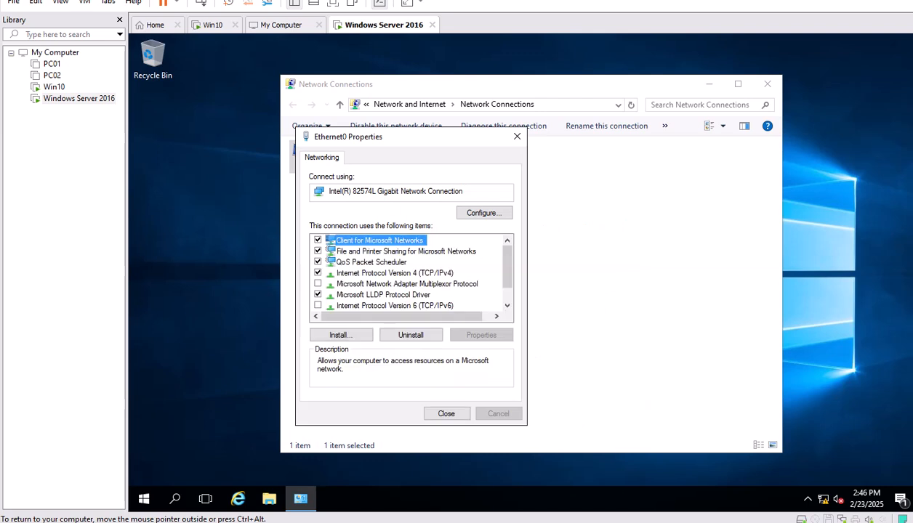
pyautogui.click(403, 273)
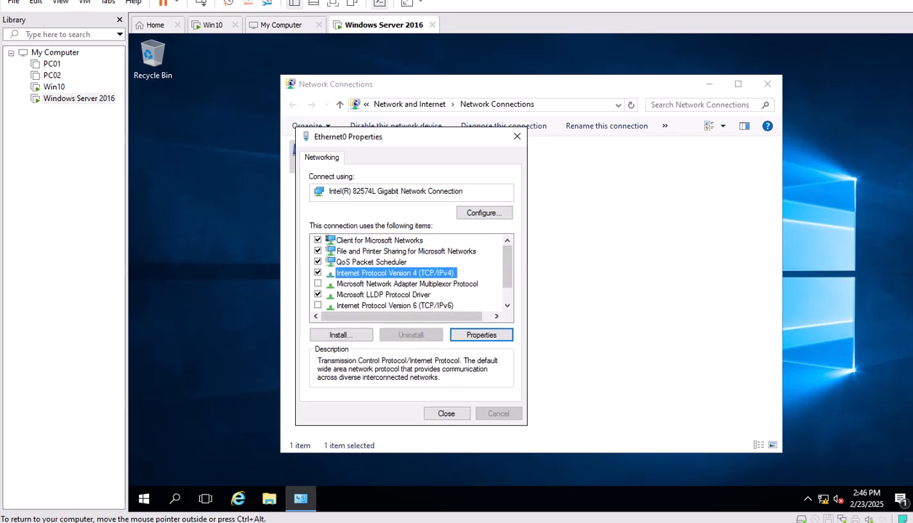
pyautogui.click(481, 335)
pyautogui.click(341, 264)
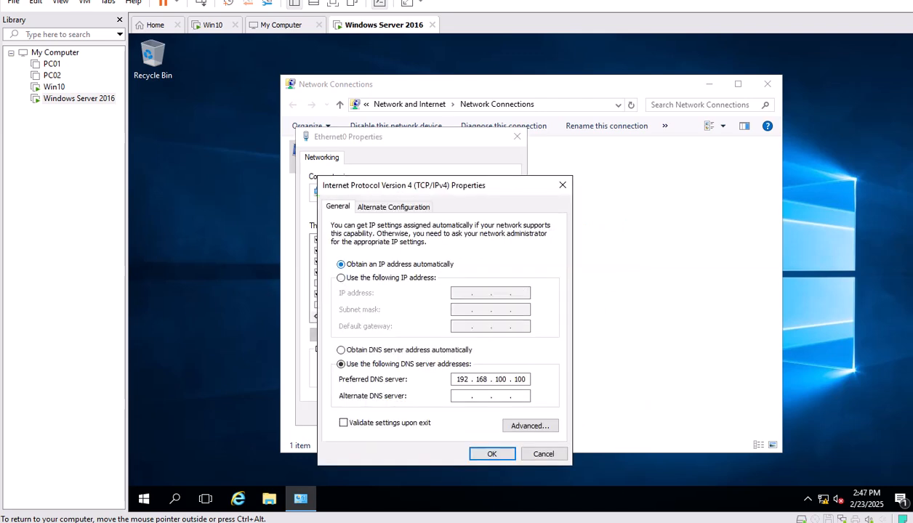
pyautogui.click(341, 350)
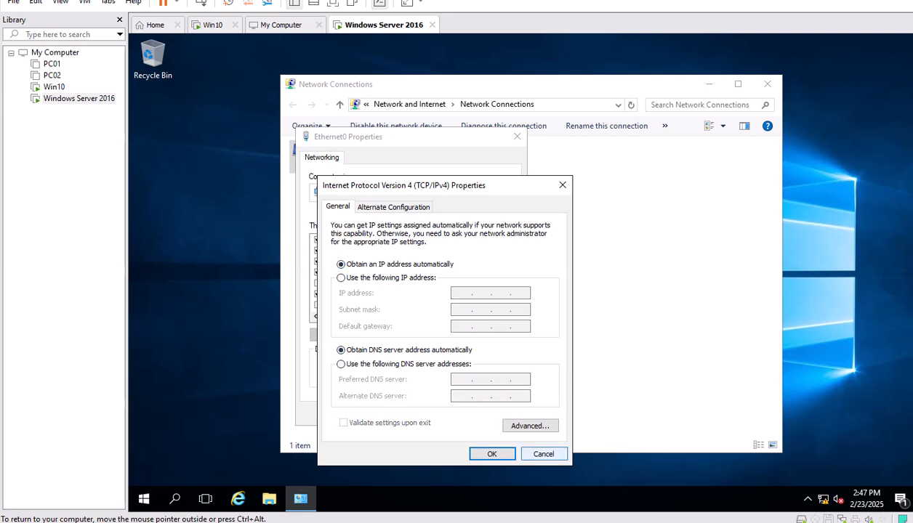
pyautogui.press('Return')
pyautogui.click(481, 335)
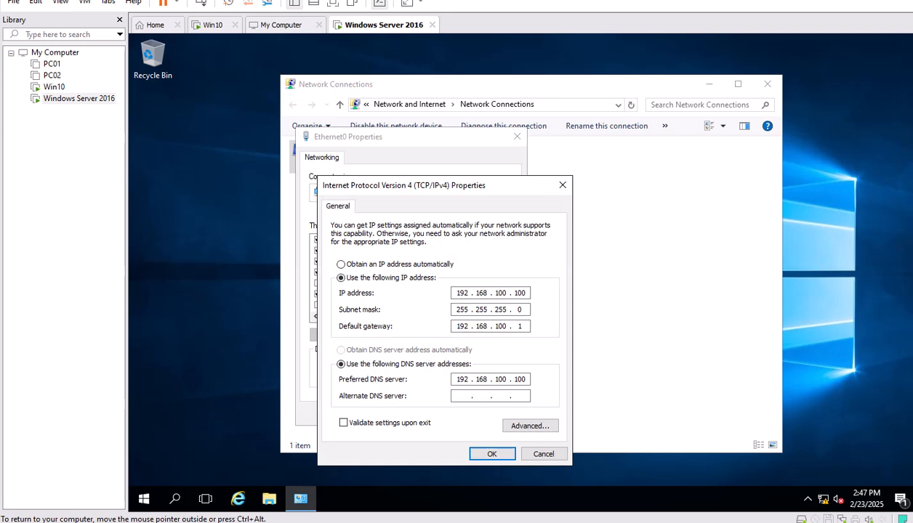
pyautogui.click(543, 453)
pyautogui.click(446, 414)
# Show the Ethernet0 connection status details.
pyautogui.rightClick(343, 157)
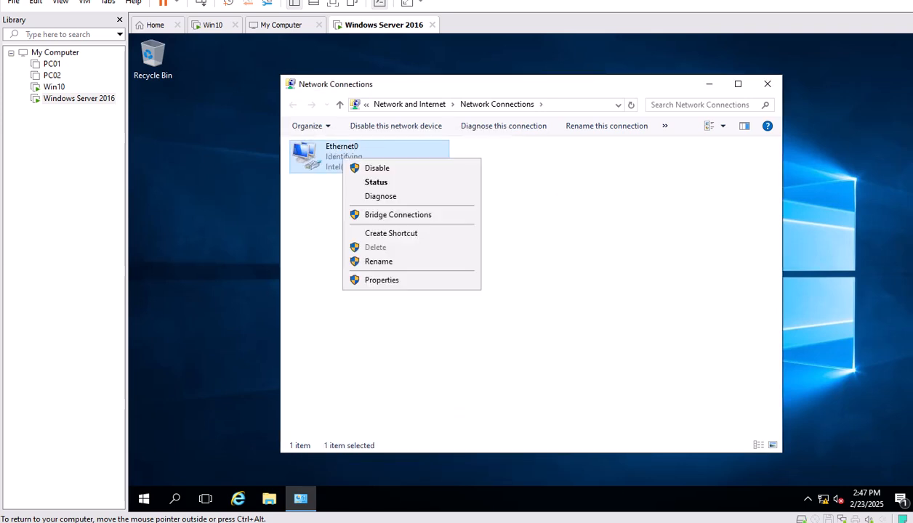
pyautogui.click(376, 181)
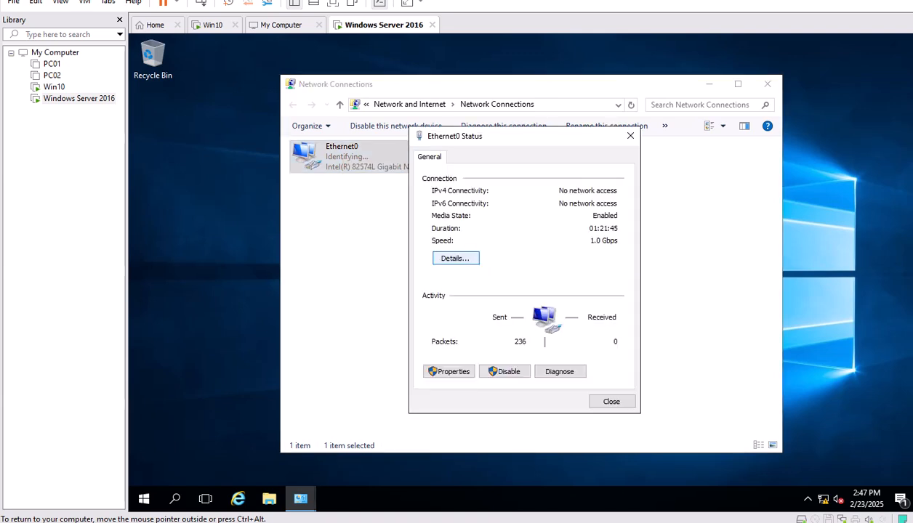
pyautogui.click(448, 253)
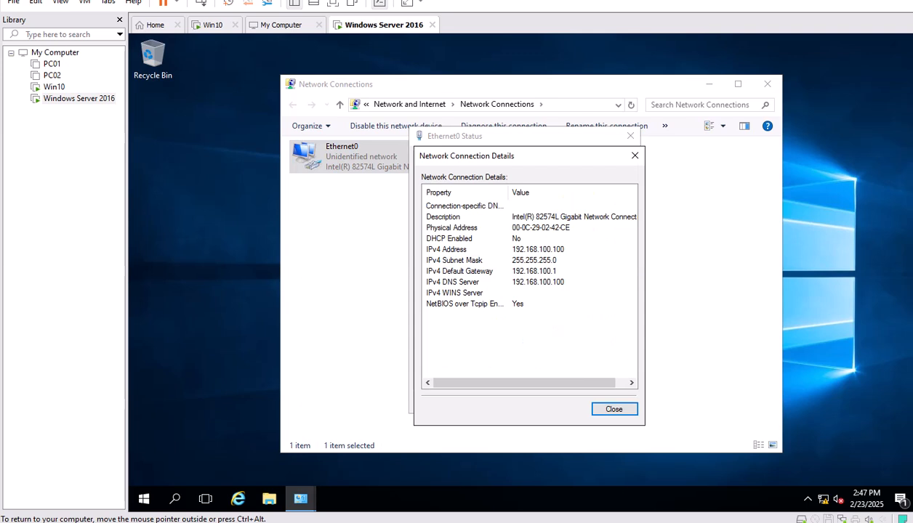
# Run ipconfig /all in an elevated Command Prompt and highlight the IPv4, mask, gateway and DNS lines.
pyautogui.rightClick(143, 499)
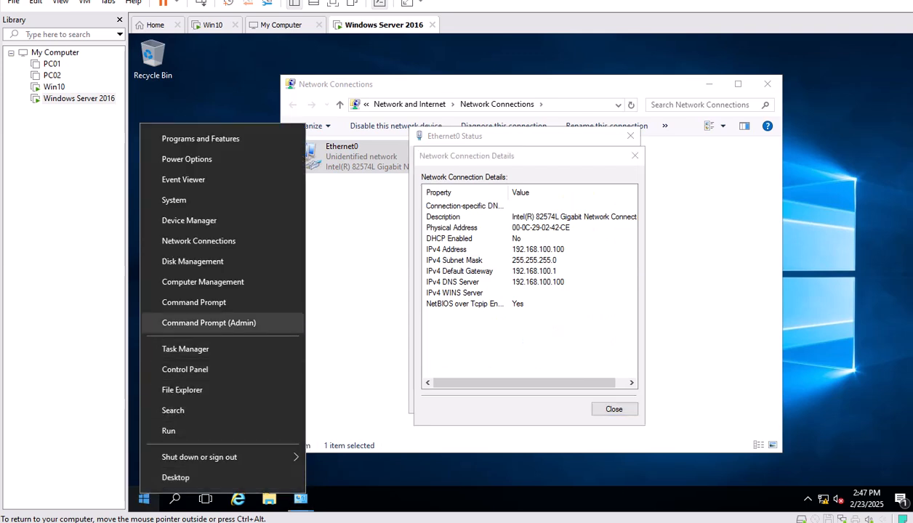
pyautogui.click(209, 323)
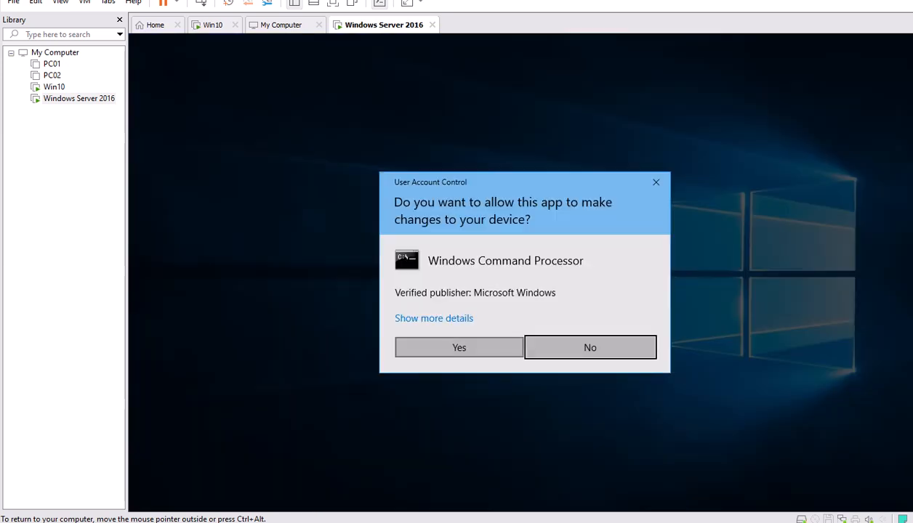
pyautogui.hotkey('alt', 'y')
pyautogui.write('c')
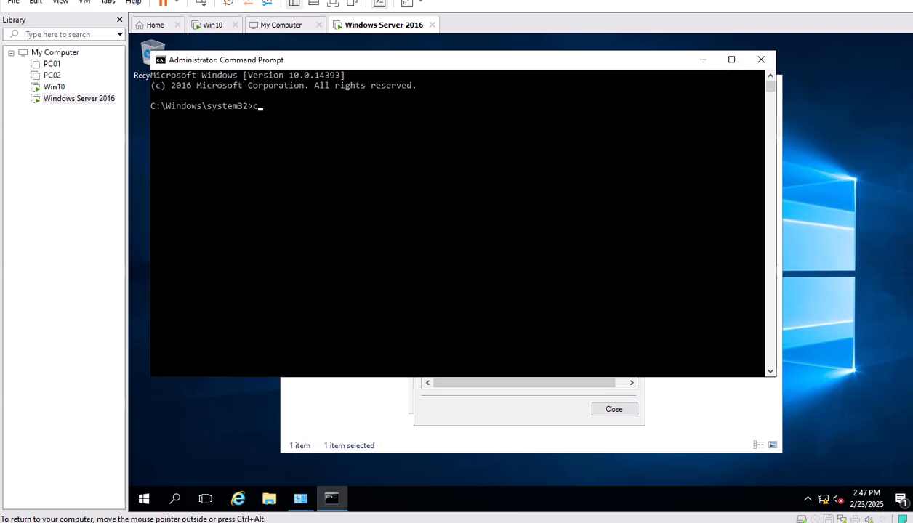
pyautogui.write('md')
pyautogui.press('BackSpace')
pyautogui.press('BackSpace')
pyautogui.press('BackSpace')
pyautogui.write('ipconfig /all')
pyautogui.press('Return')
pyautogui.scroll(2, 458, 218)
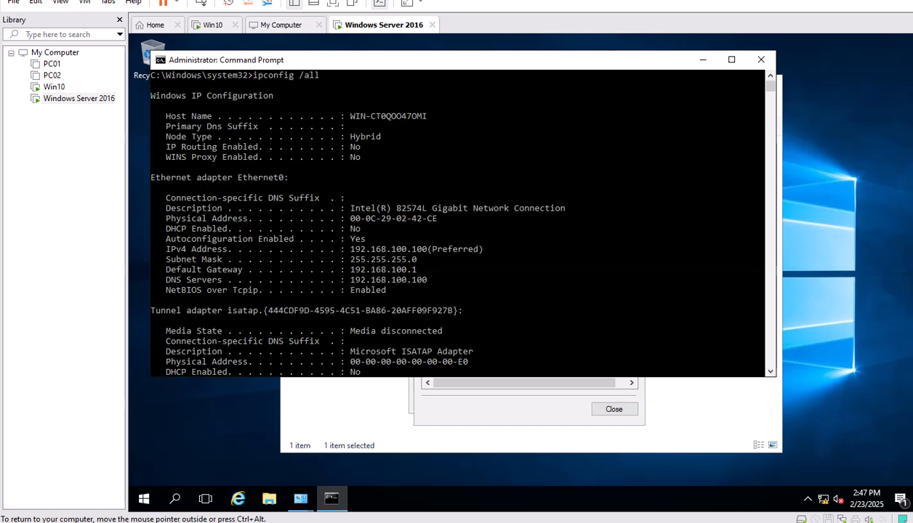
pyautogui.scroll(-3, 458, 218)
pyautogui.moveTo(161, 183); pyautogui.dragTo(442, 218)
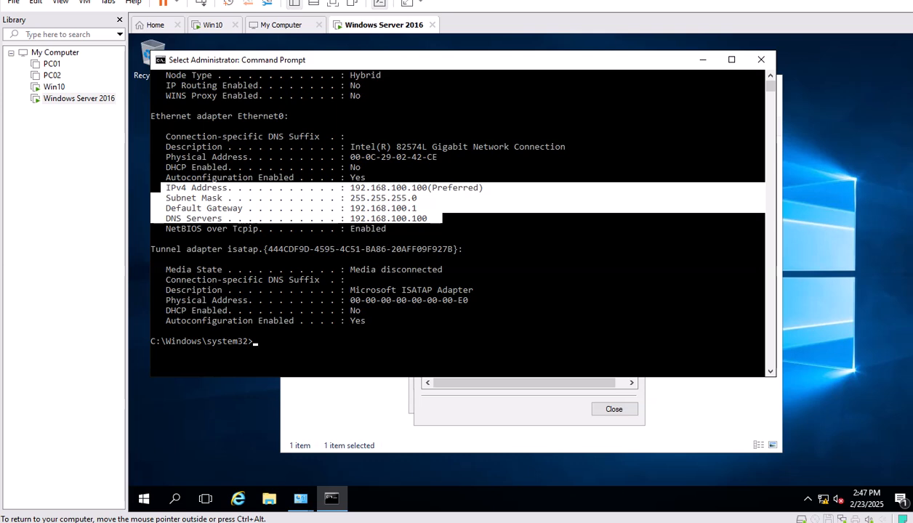
# Close the connection details, Ethernet0 status, Command Prompt and Network Connections windows.
pyautogui.click(529, 409)
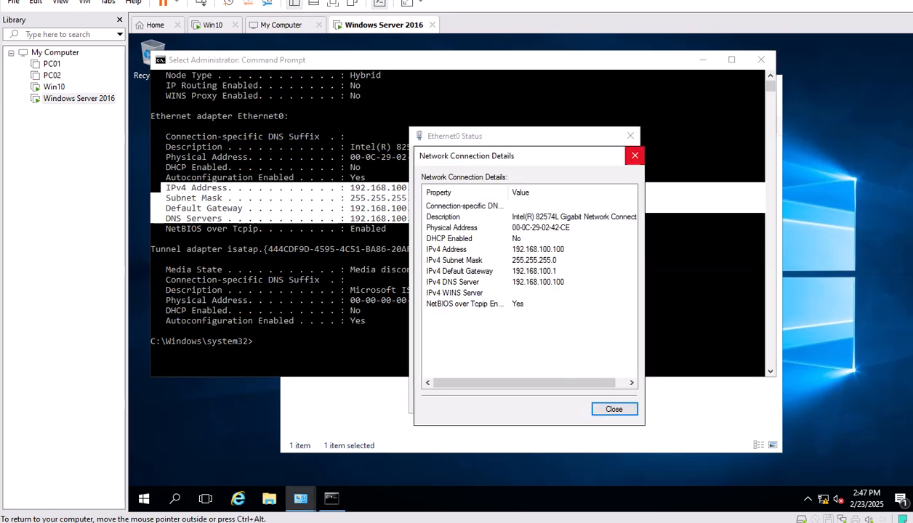
pyautogui.click(634, 155)
pyautogui.click(630, 136)
pyautogui.click(761, 59)
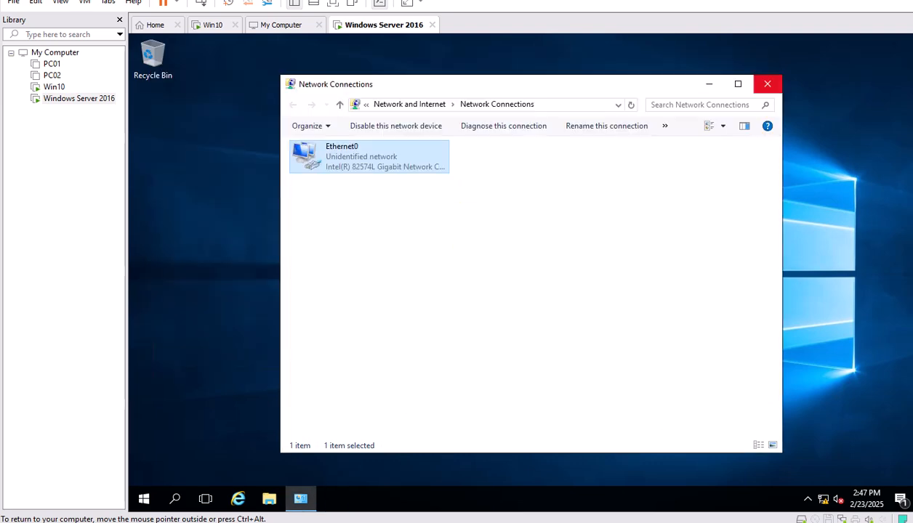
pyautogui.click(767, 83)
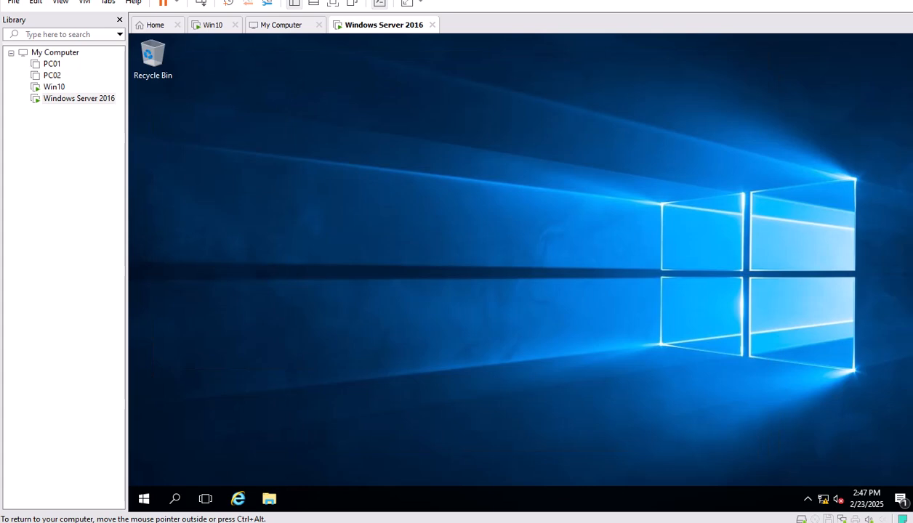
# Use firewall.cpl to turn Windows Firewall off for private and public networks, then close it.
pyautogui.press('super+x')
pyautogui.press('r')
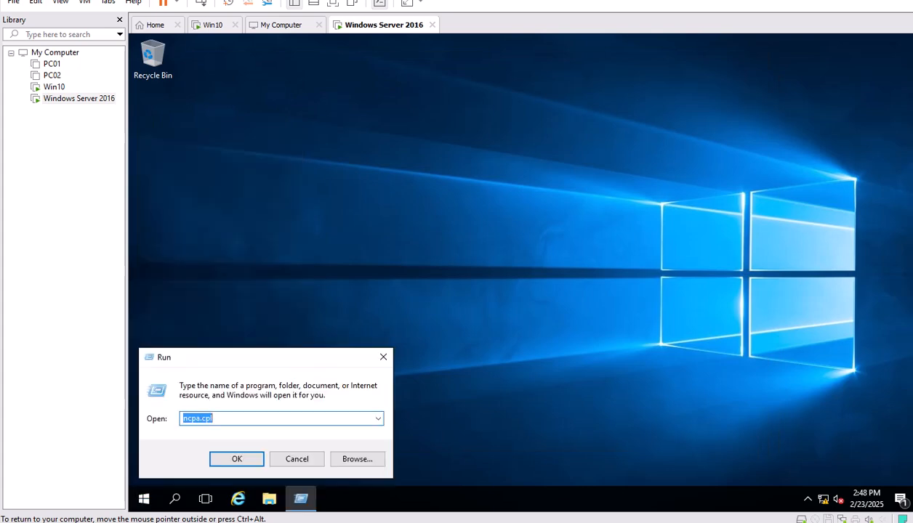
pyautogui.write('firewall.cpl')
pyautogui.press('Return')
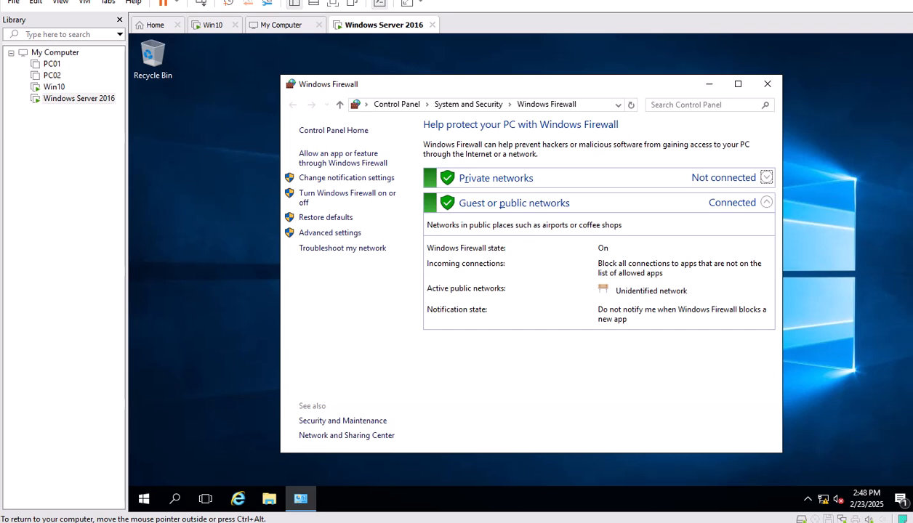
pyautogui.click(348, 192)
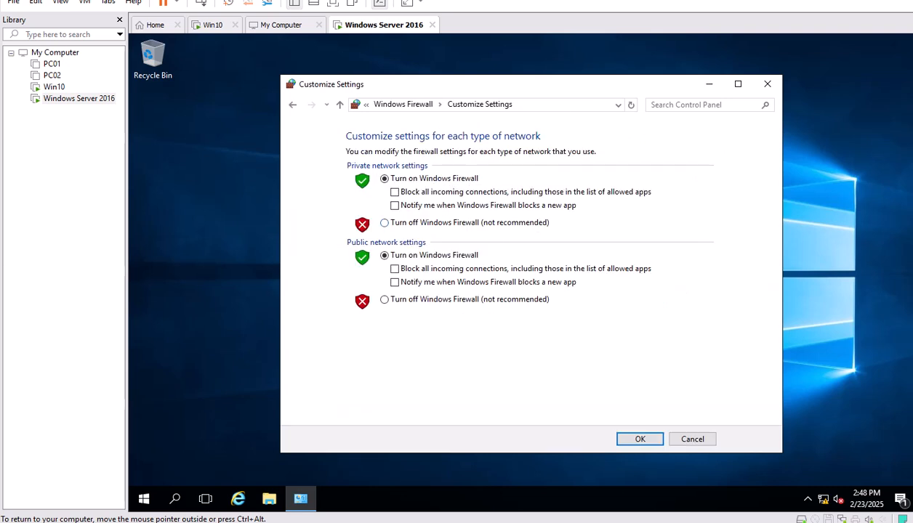
pyautogui.click(384, 222)
pyautogui.click(385, 299)
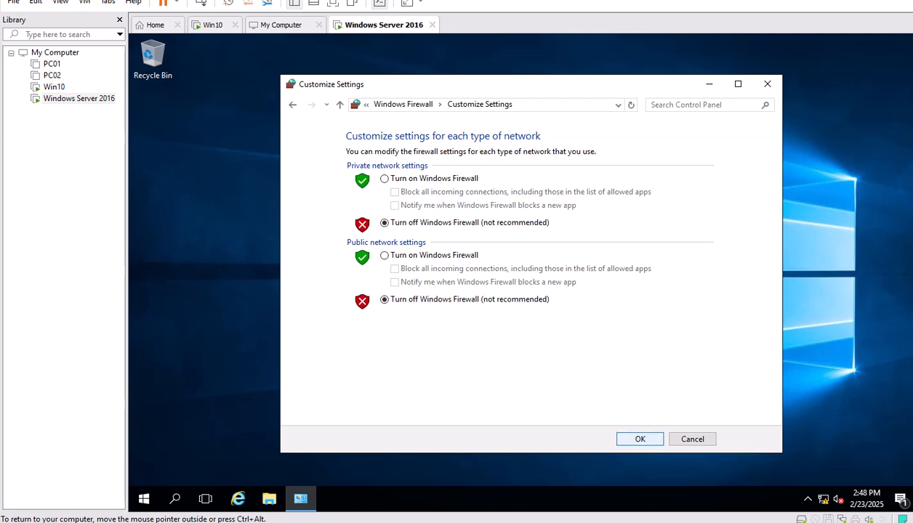
pyautogui.press('Return')
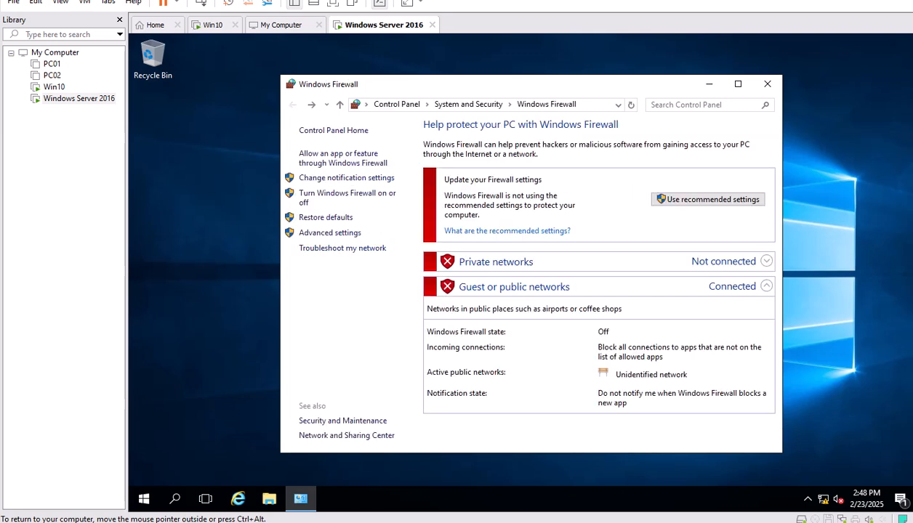
pyautogui.hotkey('alt', 'F4')
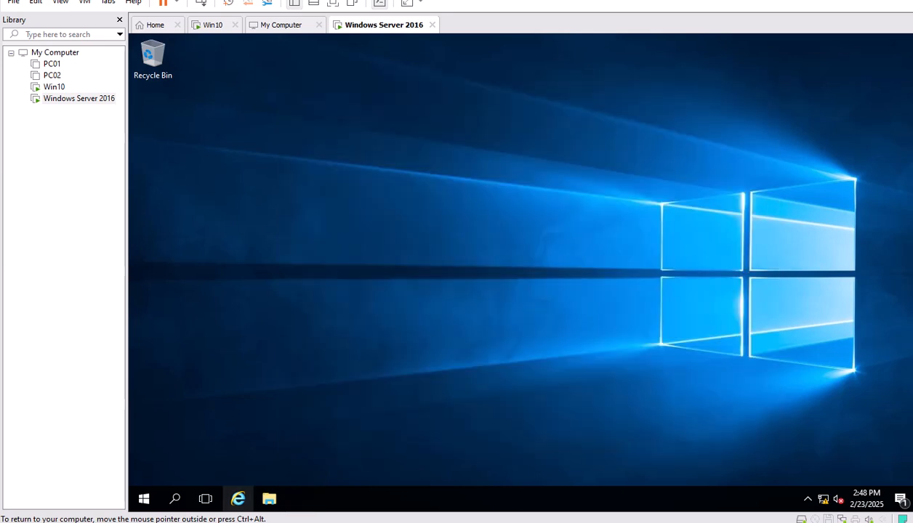
# Launch Registry Editor (regedit) from the Run box with administrator rights.
pyautogui.click(143, 498)
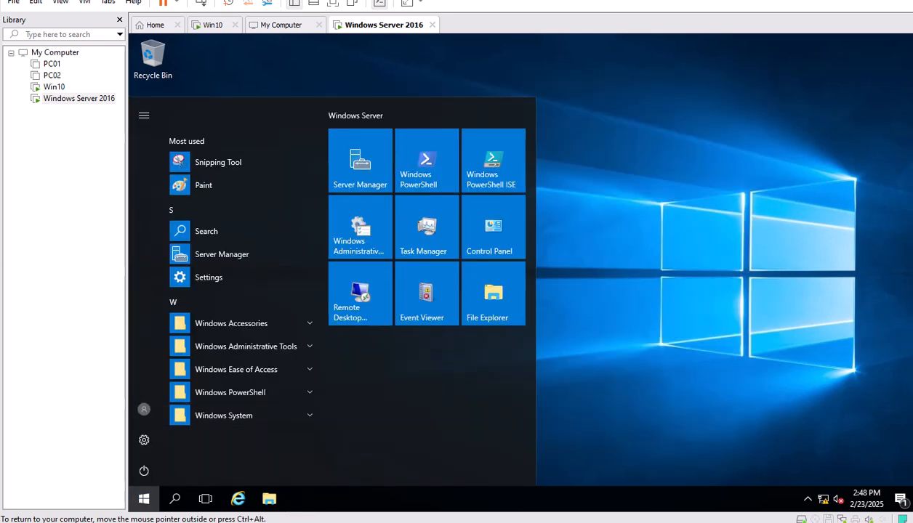
pyautogui.press('Escape')
pyautogui.rightClick(174, 497)
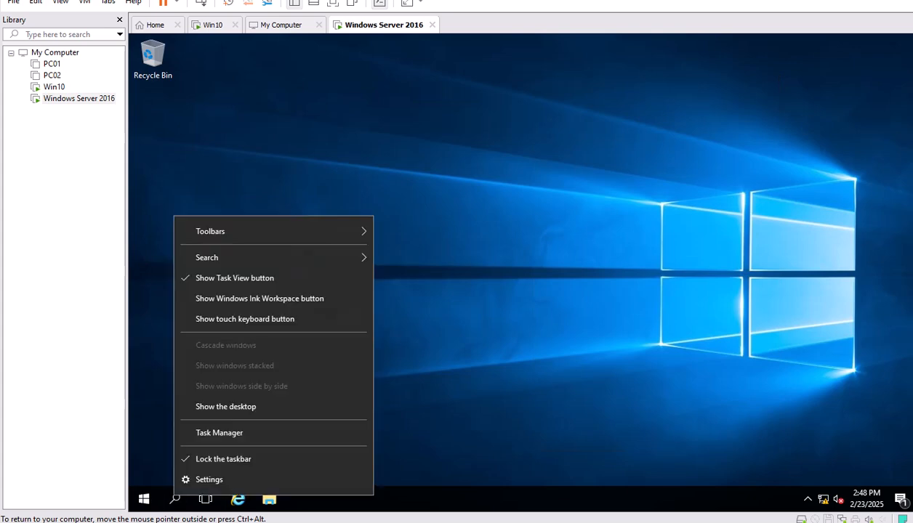
pyautogui.click(154, 436)
pyautogui.rightClick(143, 499)
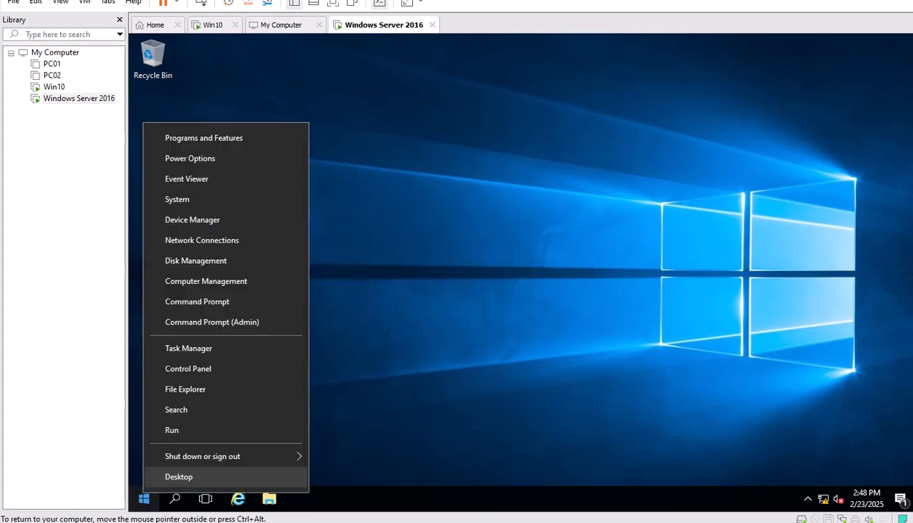
pyautogui.click(173, 429)
pyautogui.write('re')
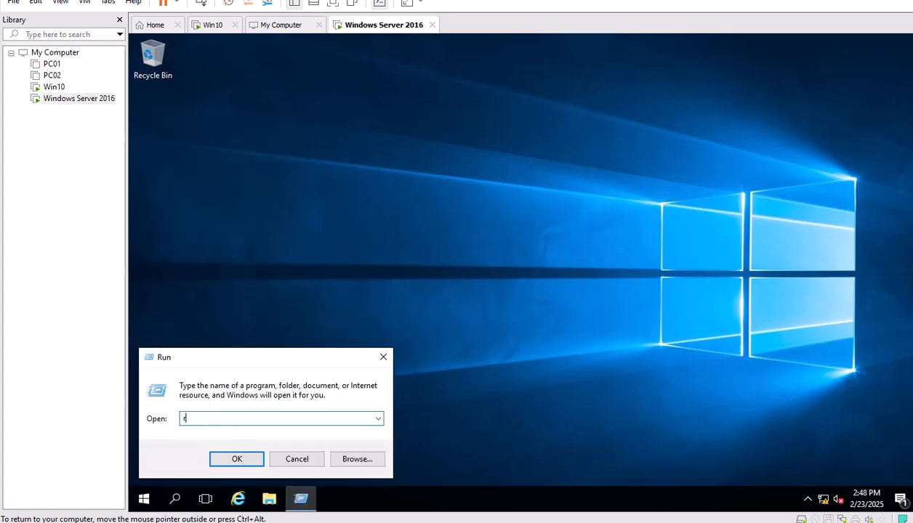
pyautogui.press('BackSpace')
pyautogui.write('egi')
pyautogui.press('BackSpace')
pyautogui.write('edit')
pyautogui.press('Return')
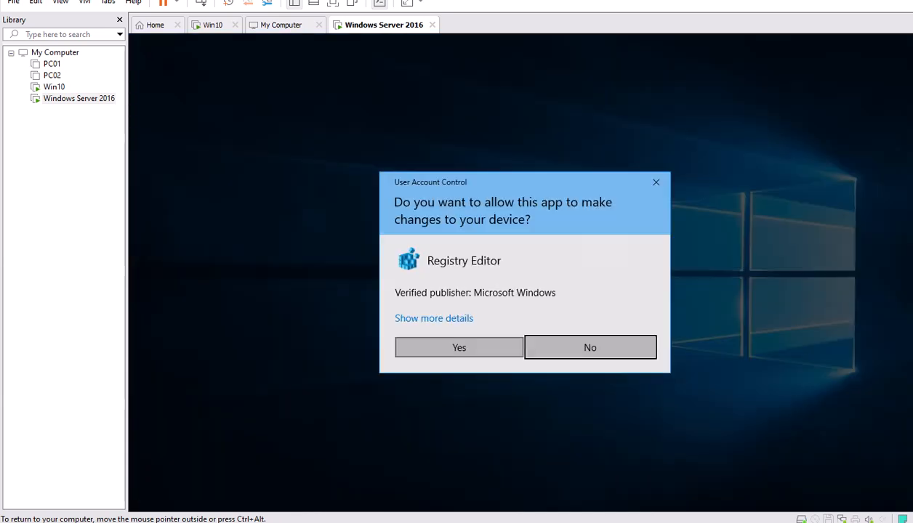
pyautogui.click(458, 347)
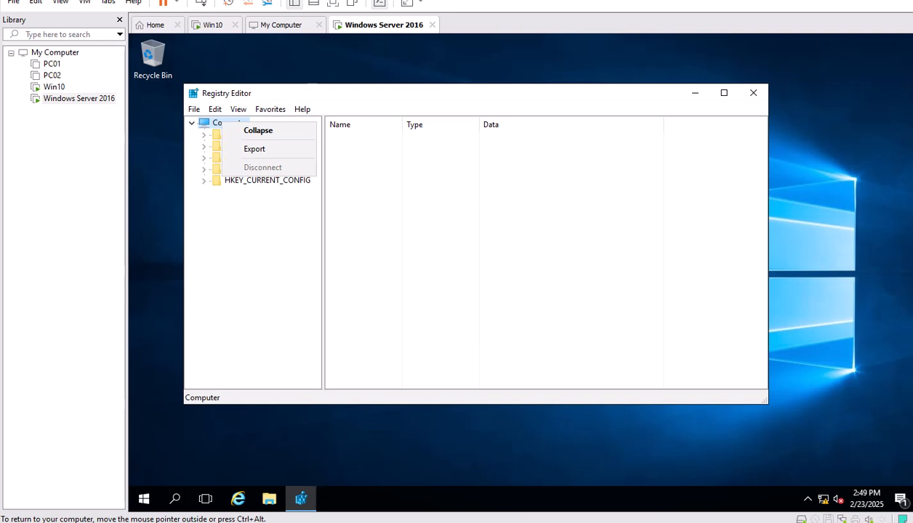
pyautogui.press('Escape')
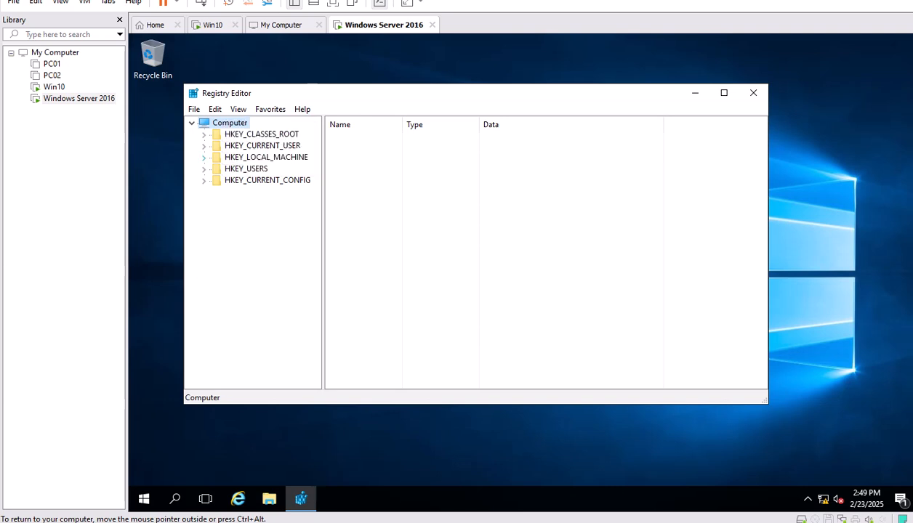
# Navigate to HKLM\SYSTEM\CurrentControlSet\Services\Tcpip6\Parameters.
pyautogui.click(203, 157)
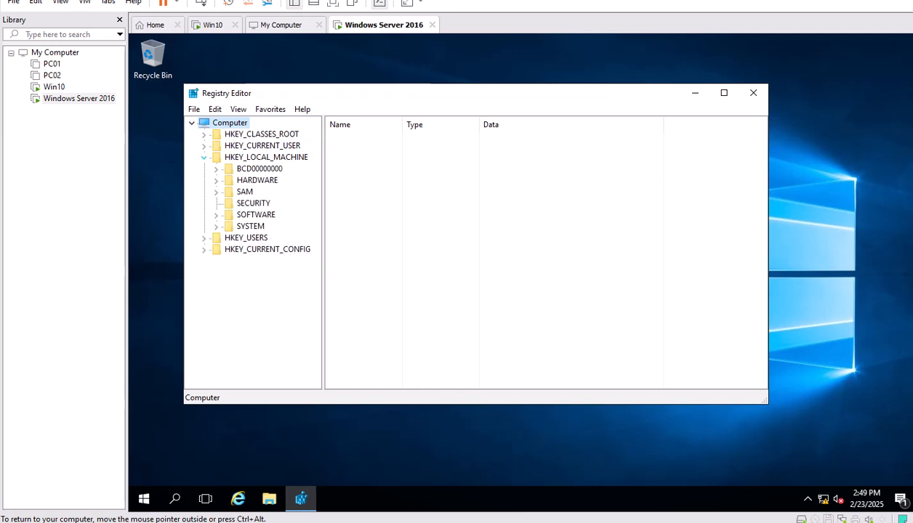
pyautogui.click(250, 226)
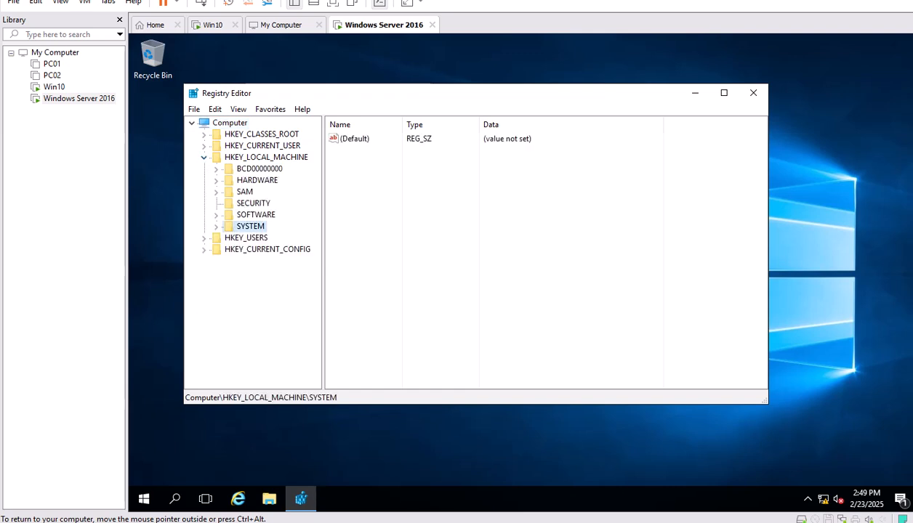
pyautogui.click(216, 227)
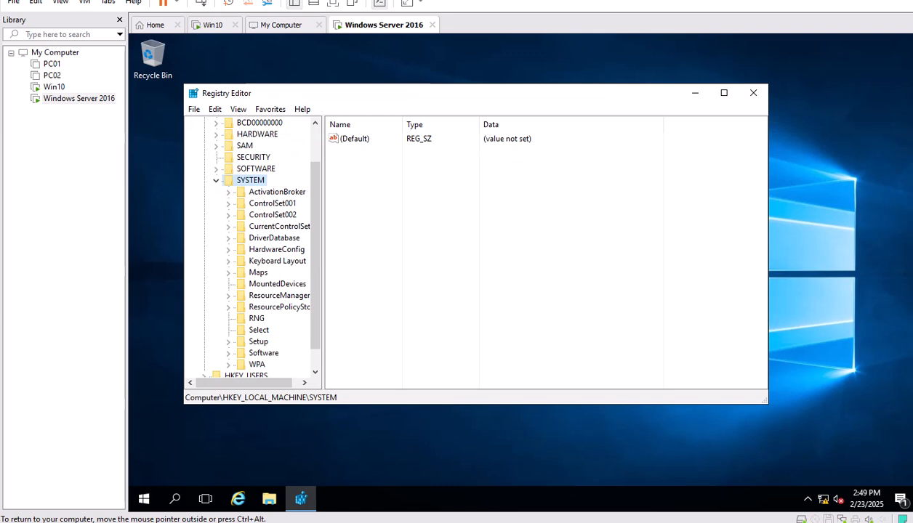
pyautogui.doubleClick(279, 227)
pyautogui.doubleClick(275, 284)
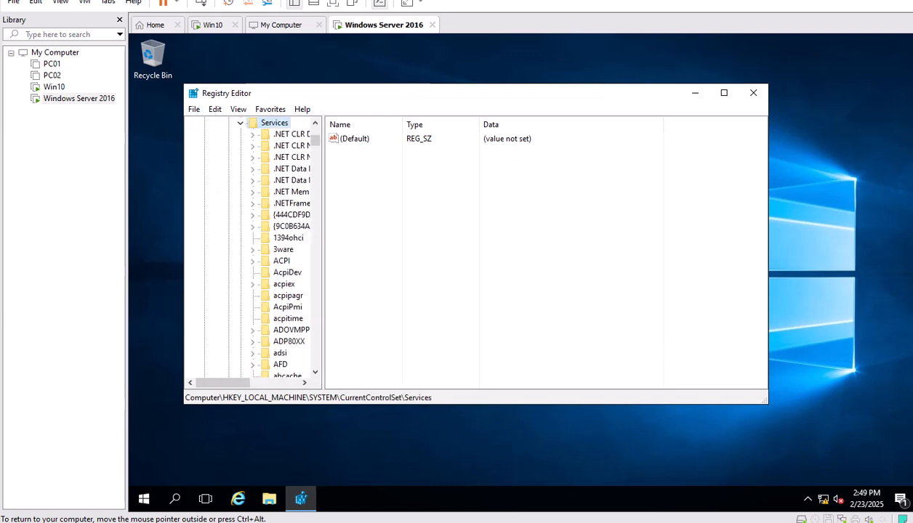
pyautogui.write('tc')
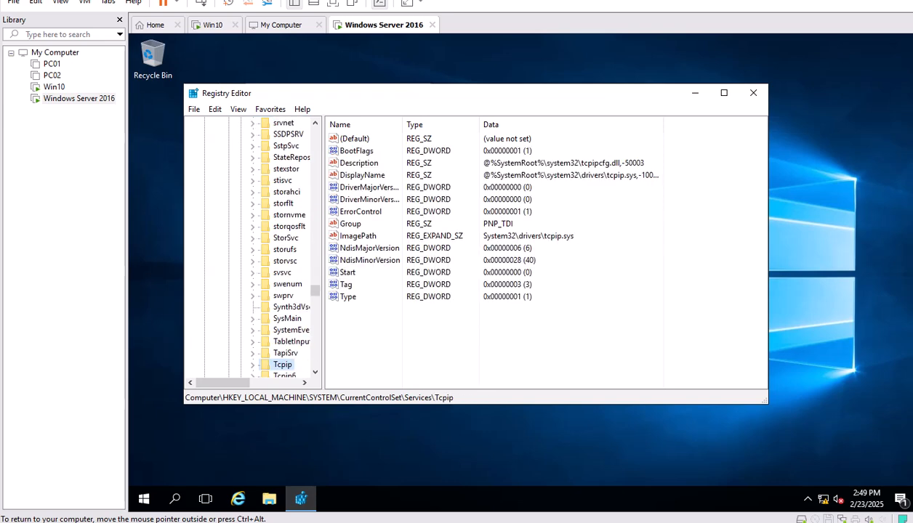
pyautogui.click(315, 372)
pyautogui.click(314, 373)
pyautogui.click(284, 353)
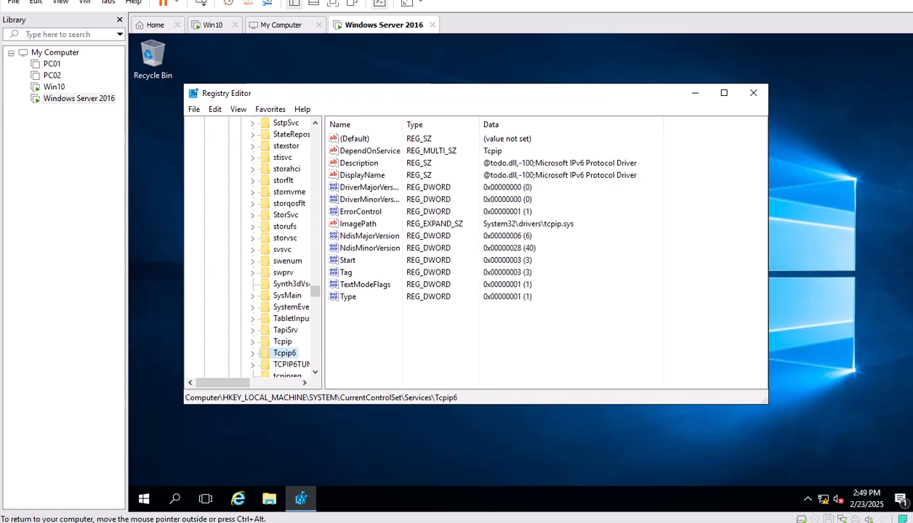
pyautogui.doubleClick(285, 353)
pyautogui.click(297, 365)
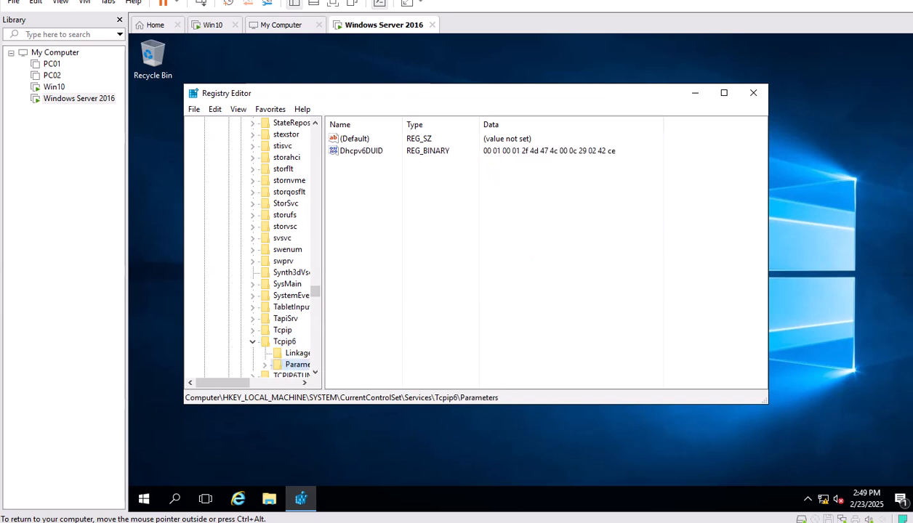
# Export the Tcpip6 Parameters key as a backup file named RegeditBackup.
pyautogui.rightClick(298, 364)
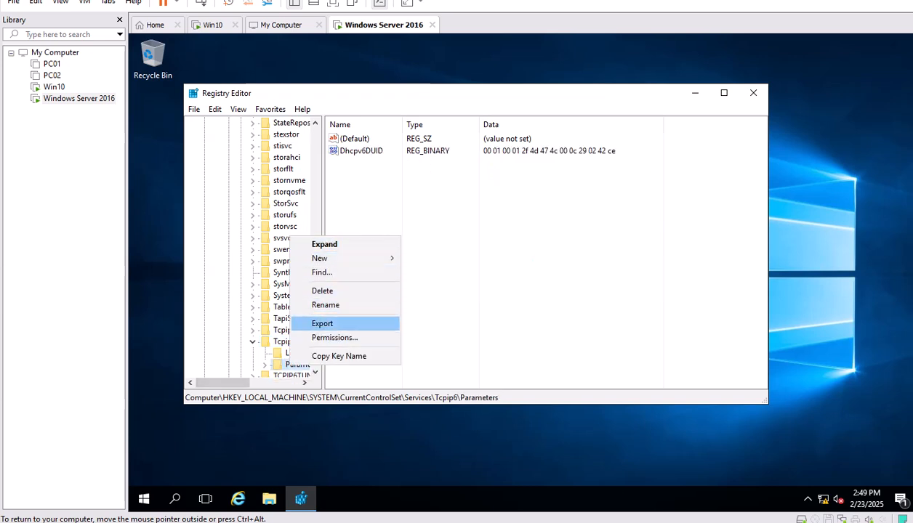
pyautogui.click(322, 323)
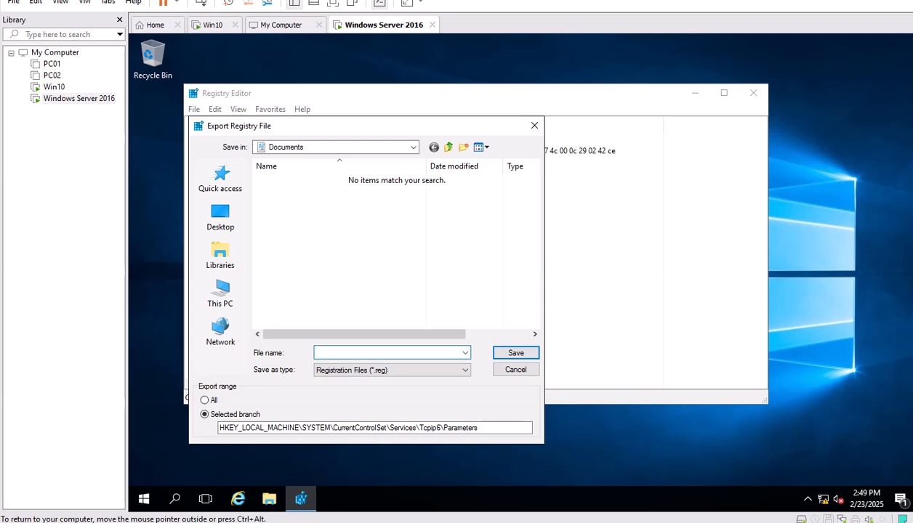
pyautogui.write('RegeditBackup')
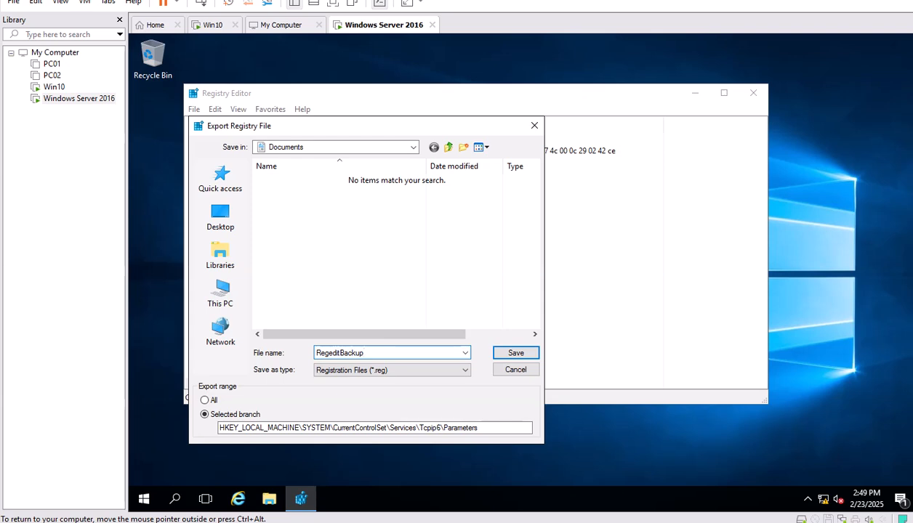
pyautogui.press('Return')
# Create a new DWORD (32-bit) value named DisabledComponents under Parameters.
pyautogui.rightClick(378, 297)
pyautogui.moveTo(411, 305)
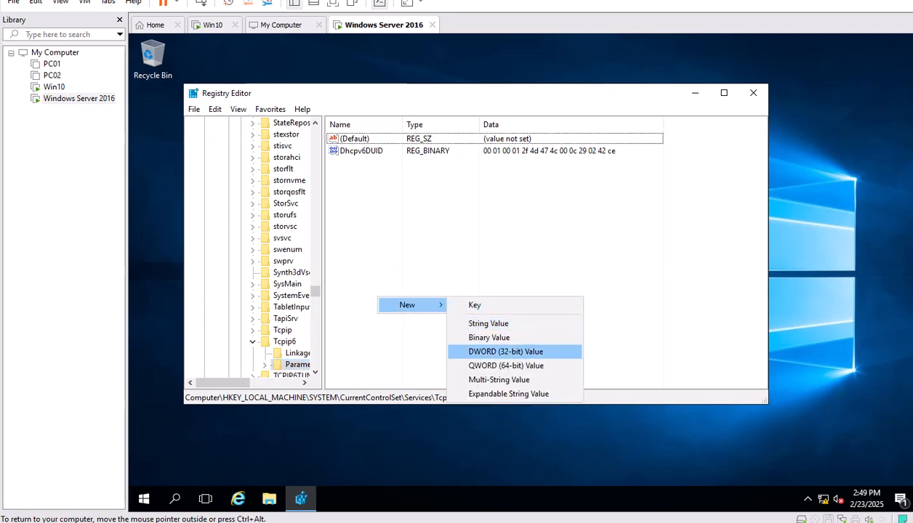
pyautogui.click(505, 351)
pyautogui.write('Disa')
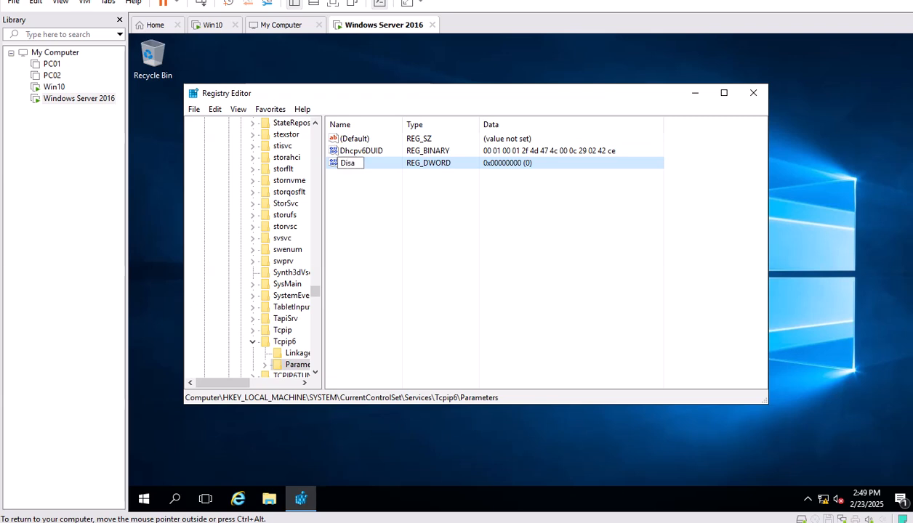
pyautogui.write('bledCompone')
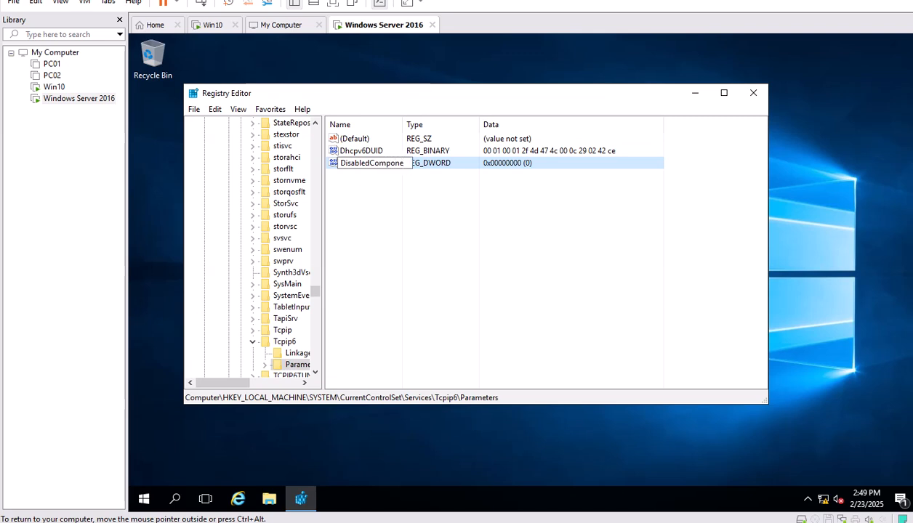
pyautogui.write('nts')
pyautogui.press('Return')
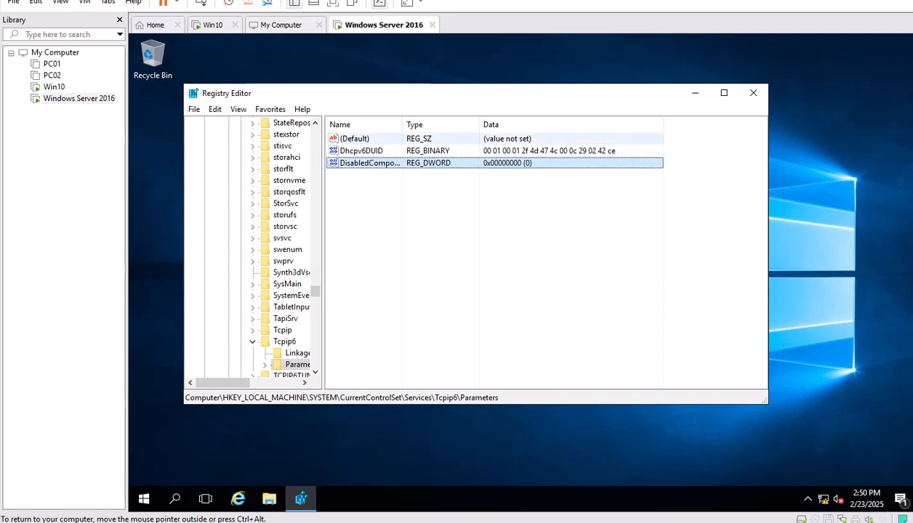
pyautogui.moveTo(402, 125); pyautogui.dragTo(457, 125)
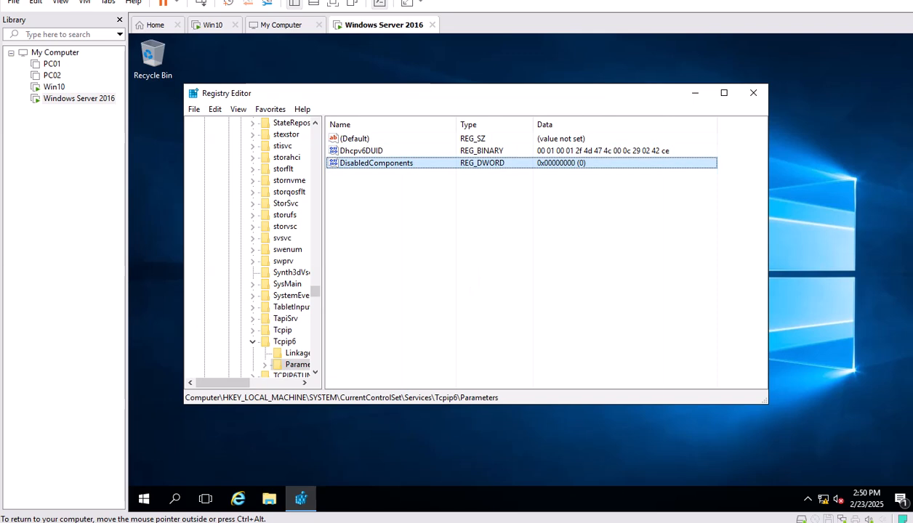
# Set DisabledComponents to decimal 255 (0xff).
pyautogui.rightClick(361, 162)
pyautogui.click(388, 171)
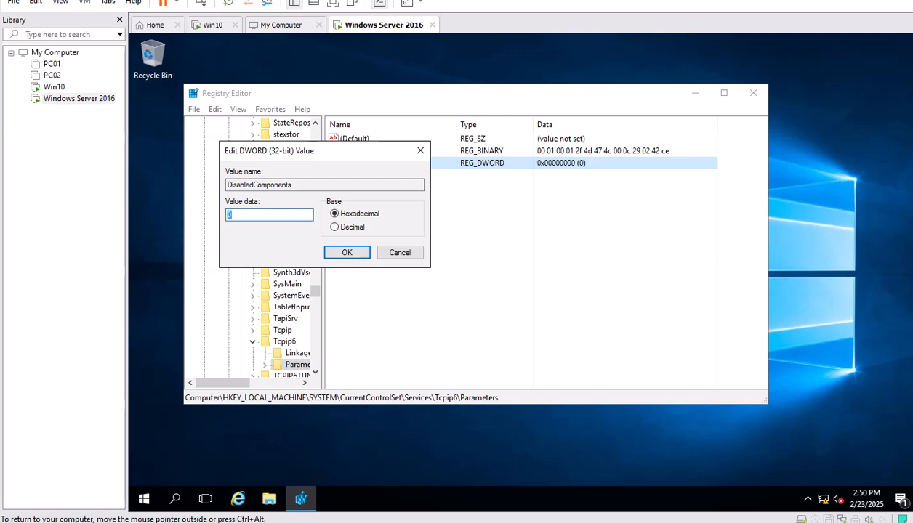
pyautogui.click(335, 227)
pyautogui.write('255')
pyautogui.press('Return')
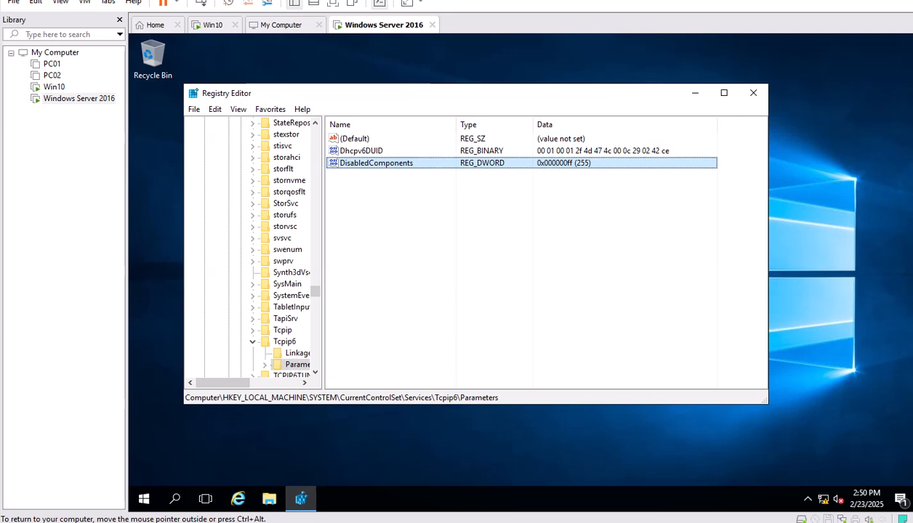
# Close Registry Editor and open This PC's system properties for changing the computer name.
pyautogui.click(753, 92)
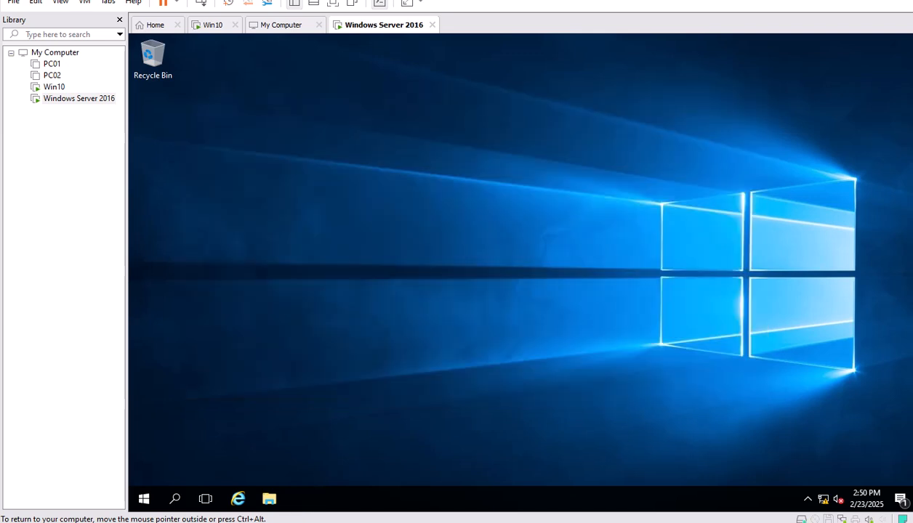
pyautogui.click(269, 498)
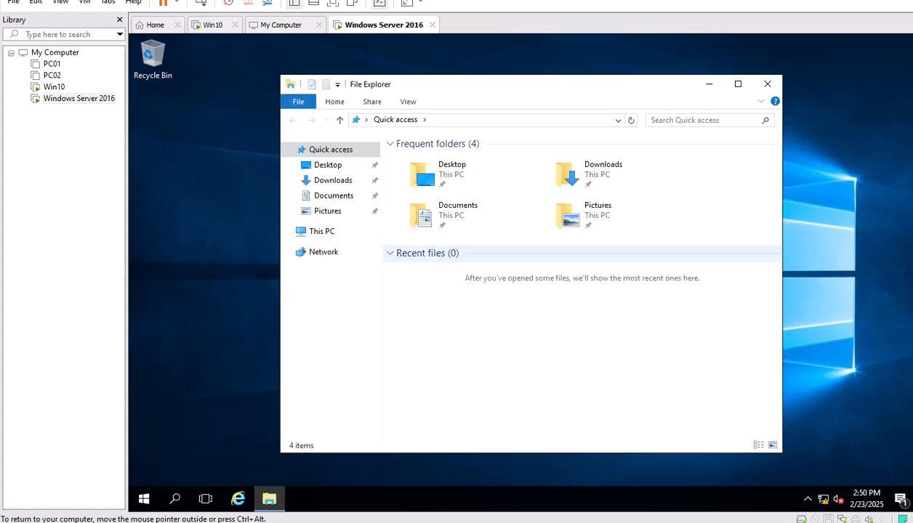
pyautogui.click(321, 231)
pyautogui.rightClick(321, 231)
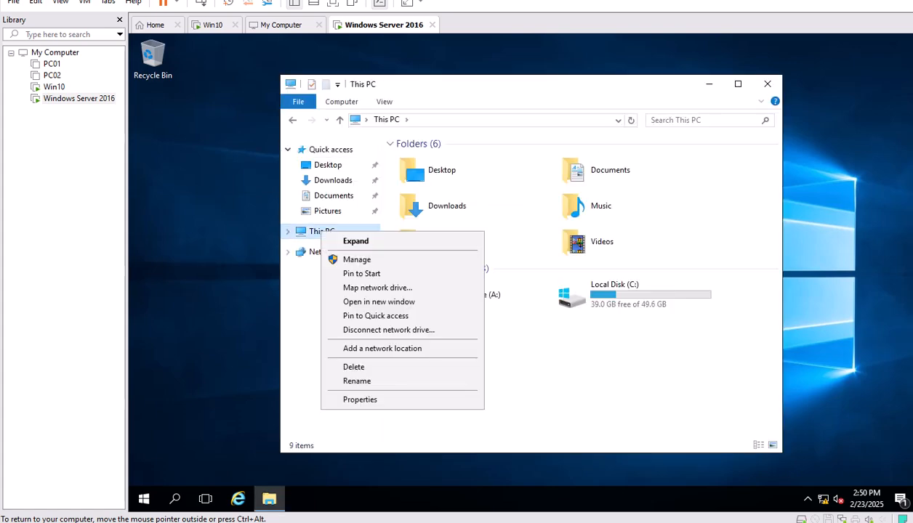
pyautogui.click(360, 400)
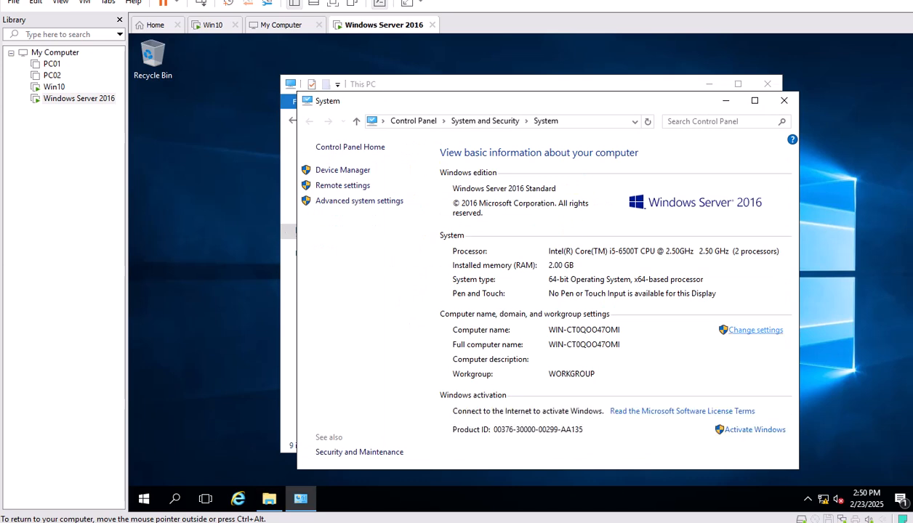
pyautogui.click(755, 330)
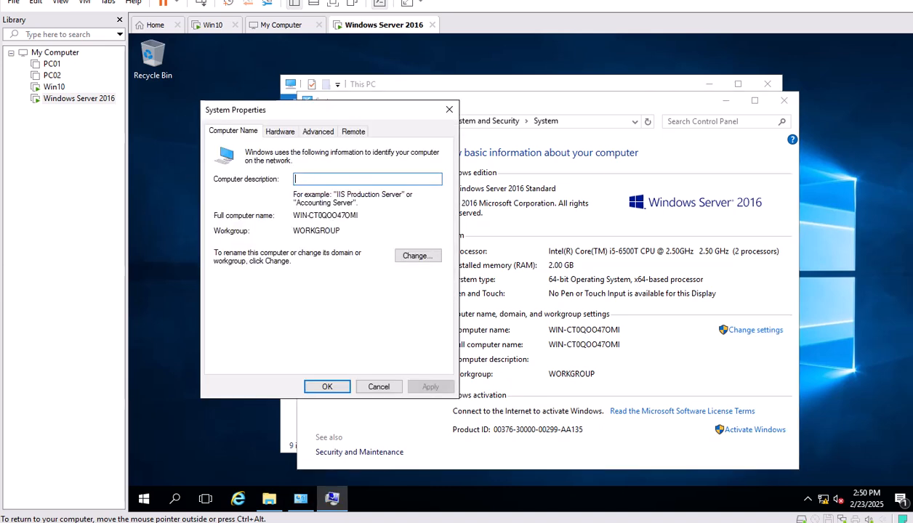
# Rename the computer to INDEDC01 and restart the server now.
pyautogui.click(417, 255)
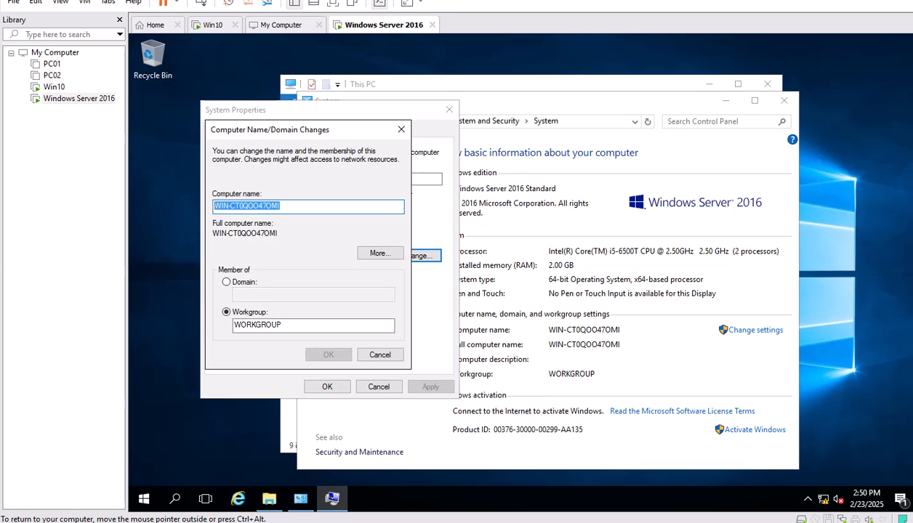
pyautogui.write('l')
pyautogui.write('NDEDC01')
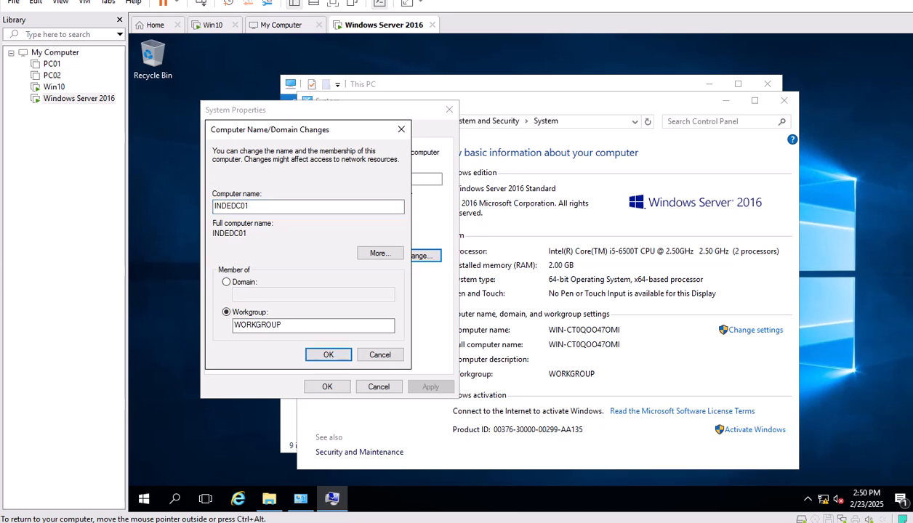
pyautogui.press('Return')
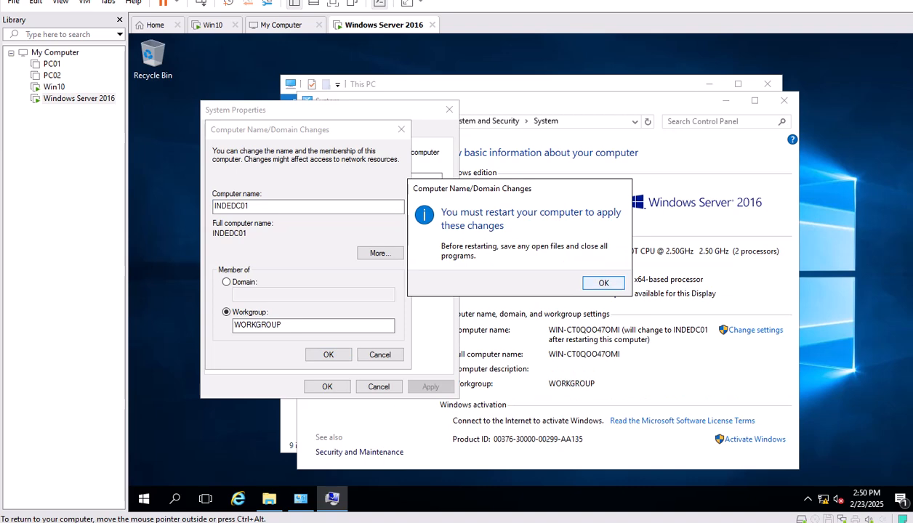
pyautogui.press('Return')
pyautogui.click(326, 387)
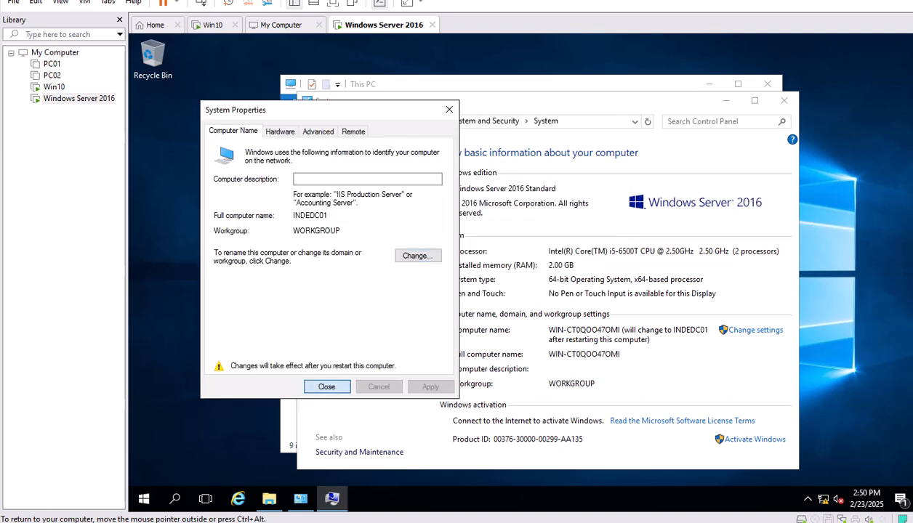
pyautogui.click(523, 277)
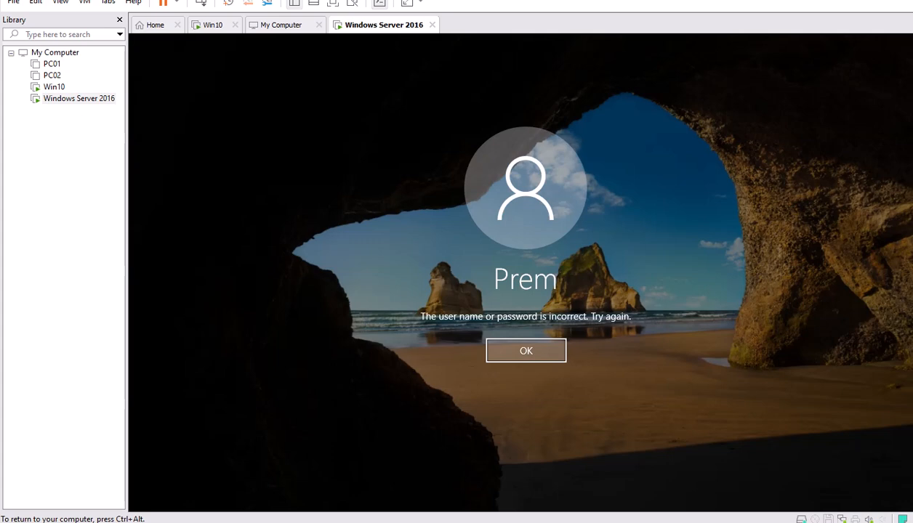
# Dismiss the wrong-password message, sign in with the account password, and launch Add Roles and Features.
pyautogui.press('Return')
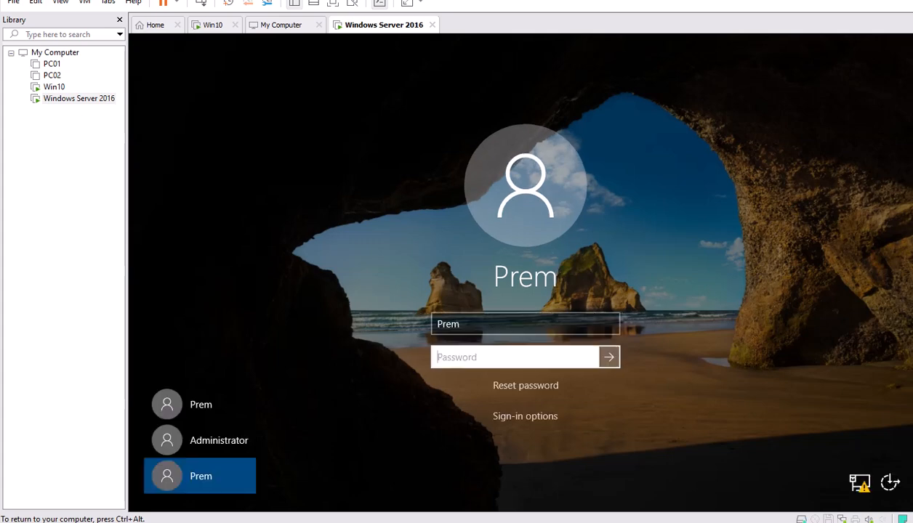
pyautogui.write('***********')
pyautogui.press('Return')
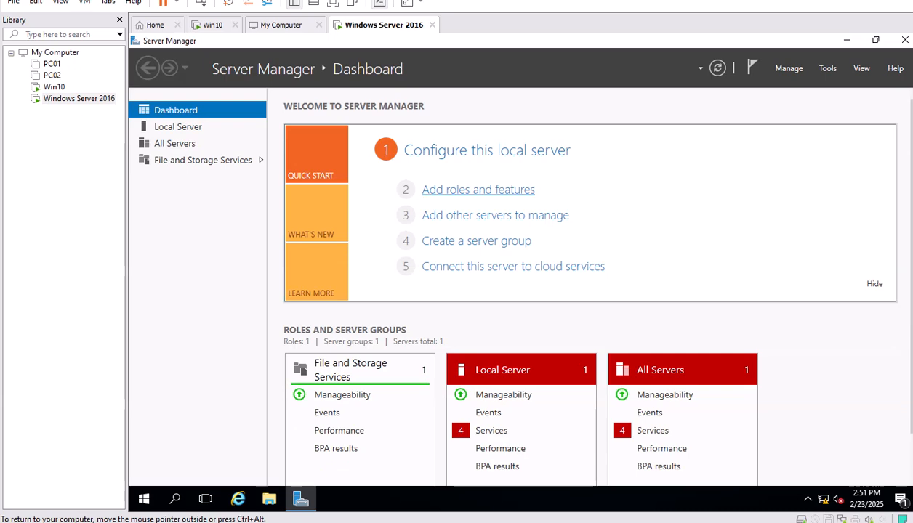
pyautogui.click(479, 190)
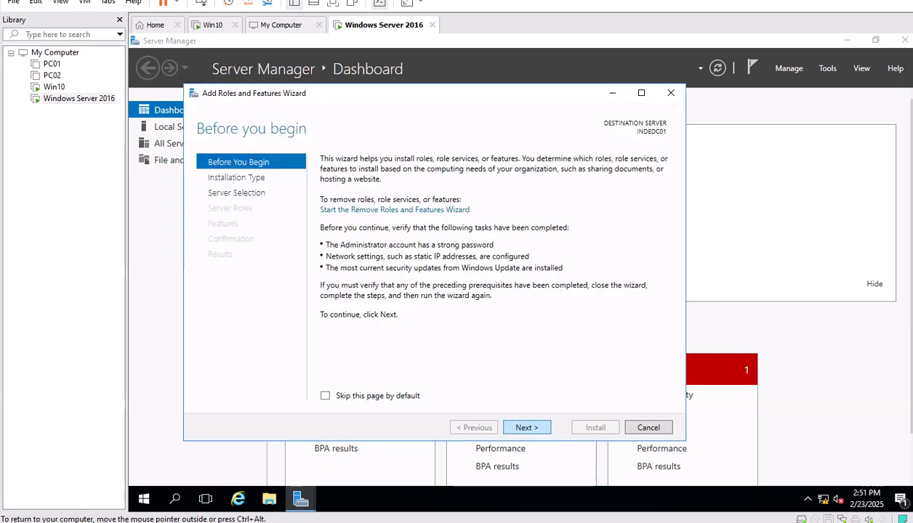
# Select the Active Directory Domain Services and DNS Server roles with their tools and advance to Confirmation.
pyautogui.click(527, 427)
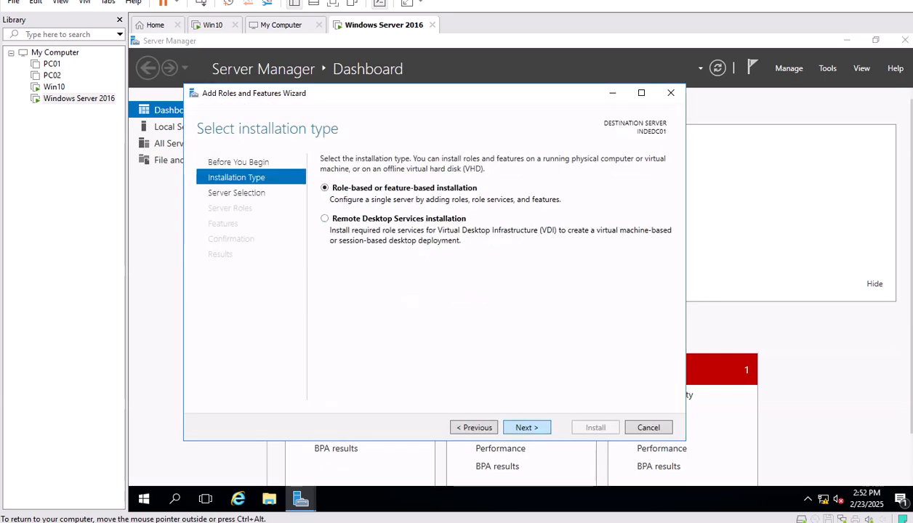
pyautogui.click(527, 428)
pyautogui.click(526, 427)
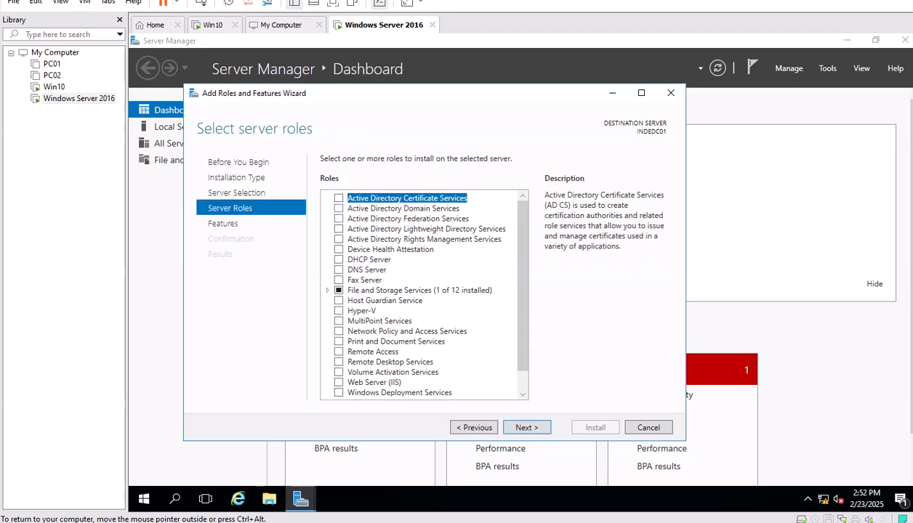
pyautogui.click(338, 209)
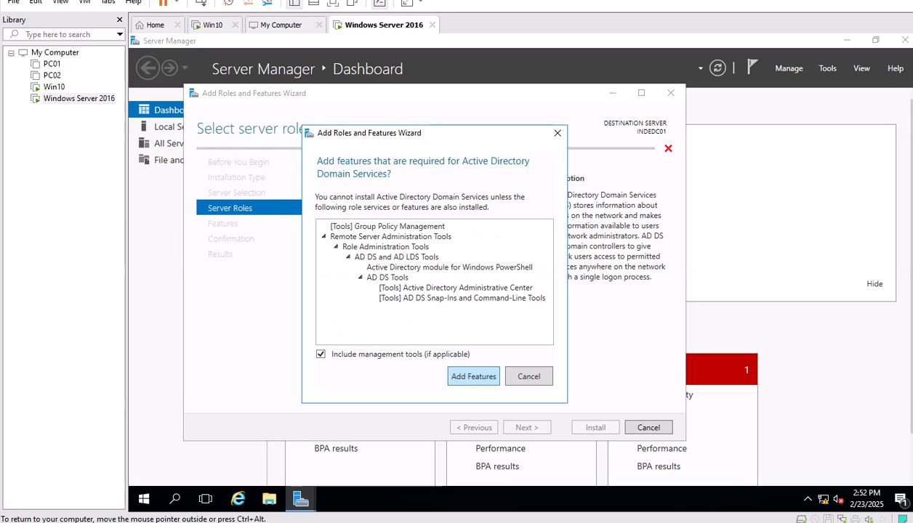
pyautogui.click(473, 376)
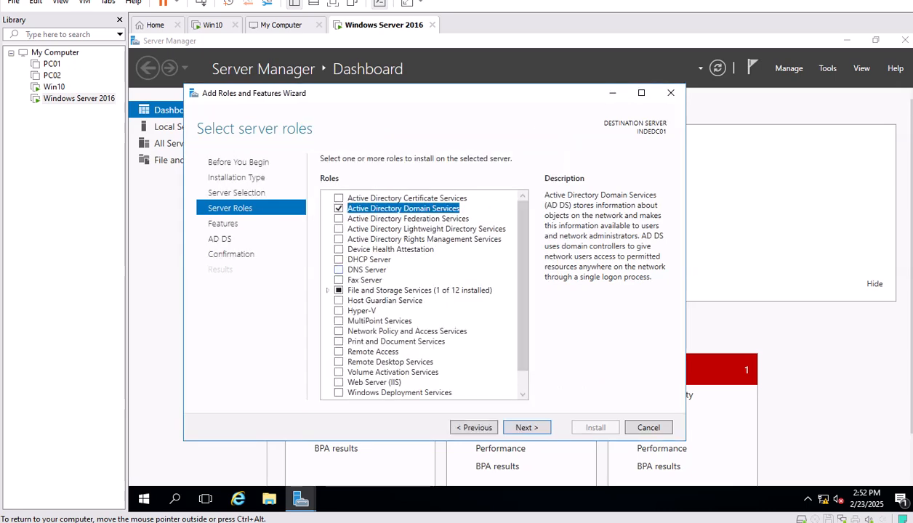
pyautogui.click(338, 270)
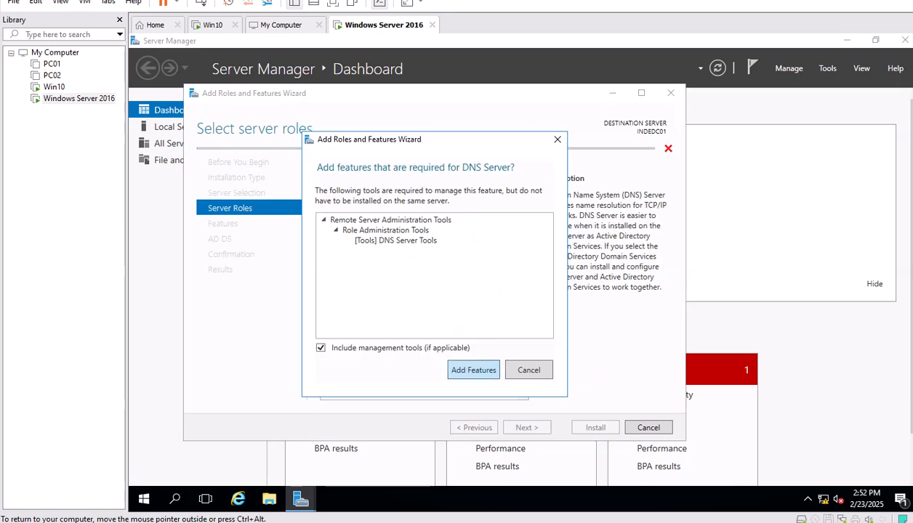
pyautogui.click(473, 370)
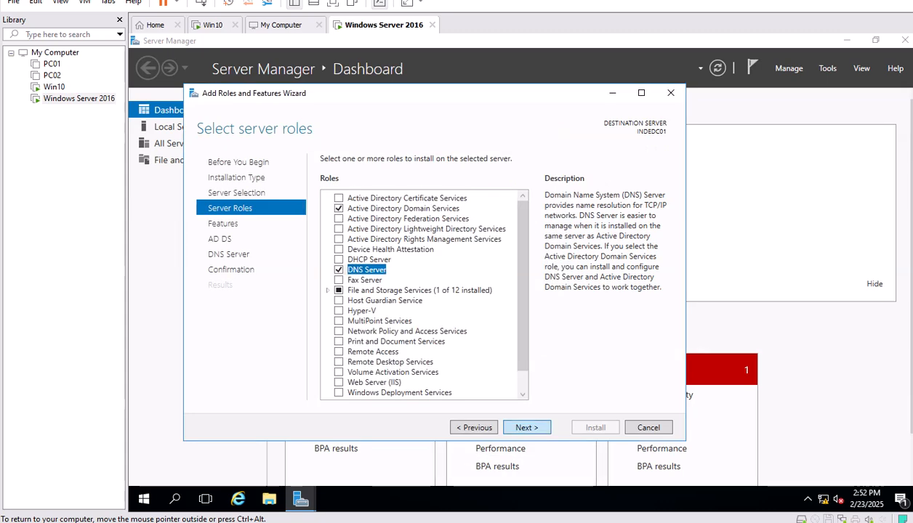
pyautogui.click(527, 427)
pyautogui.click(527, 428)
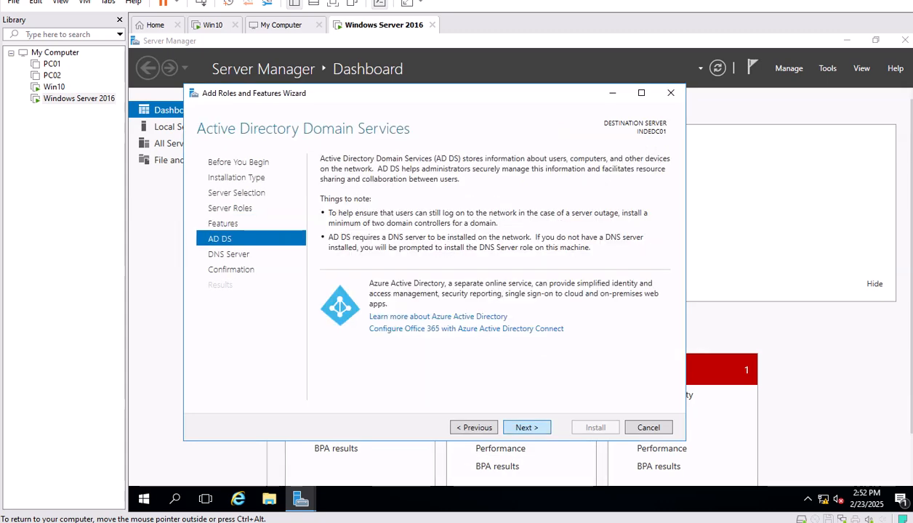
pyautogui.click(527, 428)
pyautogui.click(527, 427)
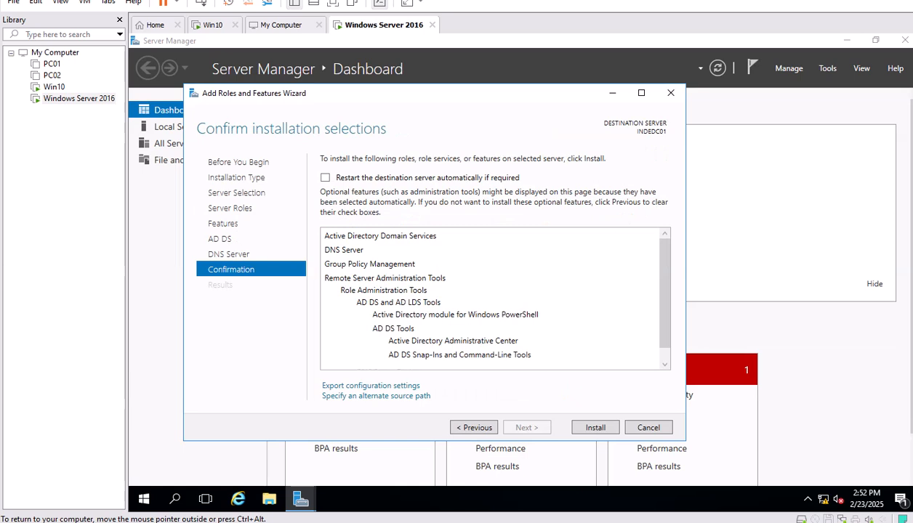
# Start installing the AD DS and DNS Server roles.
pyautogui.click(596, 427)
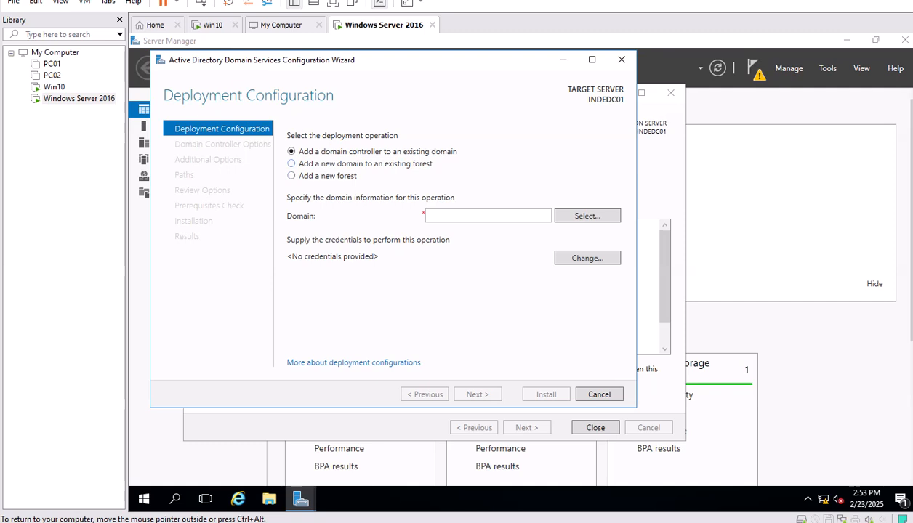
# Choose 'Add a new forest' with root domain name karnav.lan and continue.
pyautogui.click(291, 175)
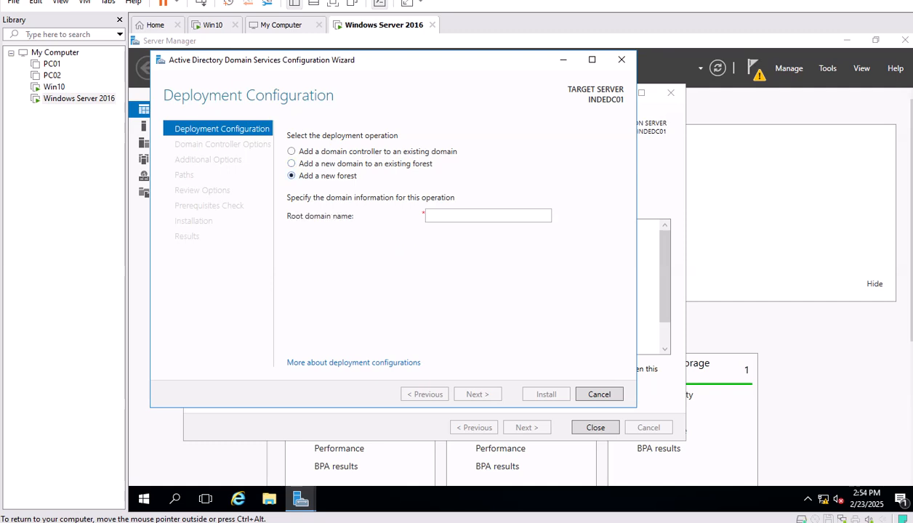
pyautogui.click(426, 215)
pyautogui.write('karnav.lan')
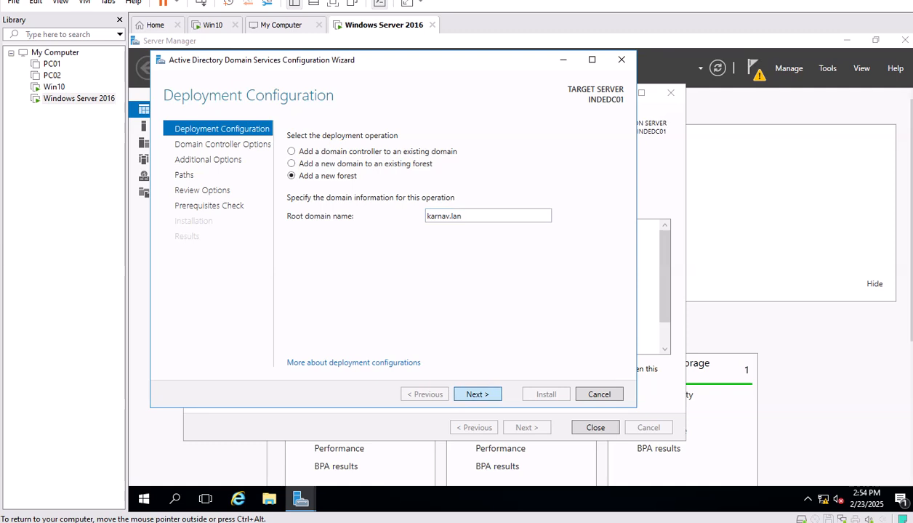
pyautogui.press('Return')
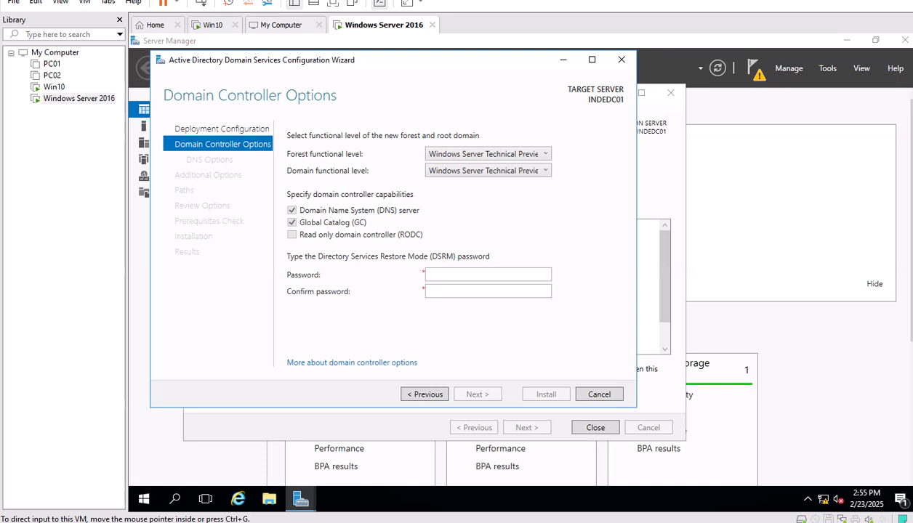
# Choose Windows Server 2008 from the Forest functional level dropdown.
pyautogui.click(487, 153)
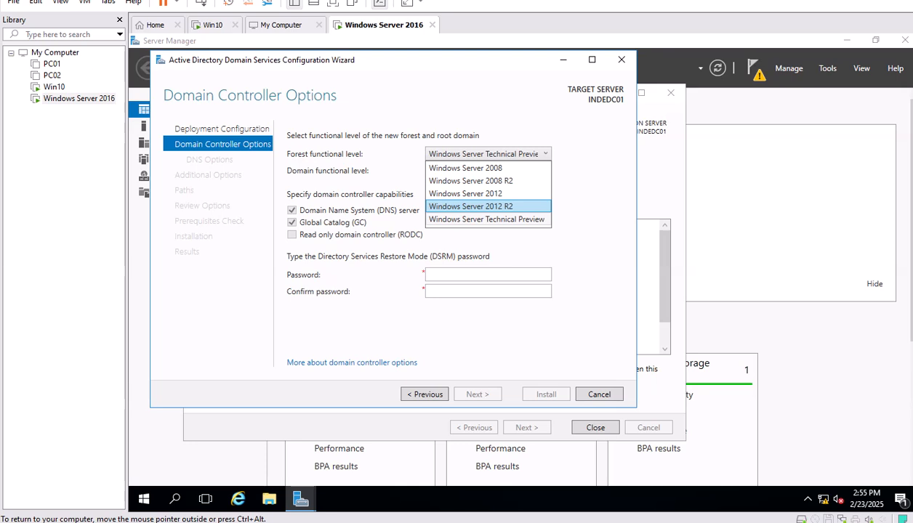
pyautogui.press('Up')
pyautogui.press('Up')
pyautogui.press('Up')
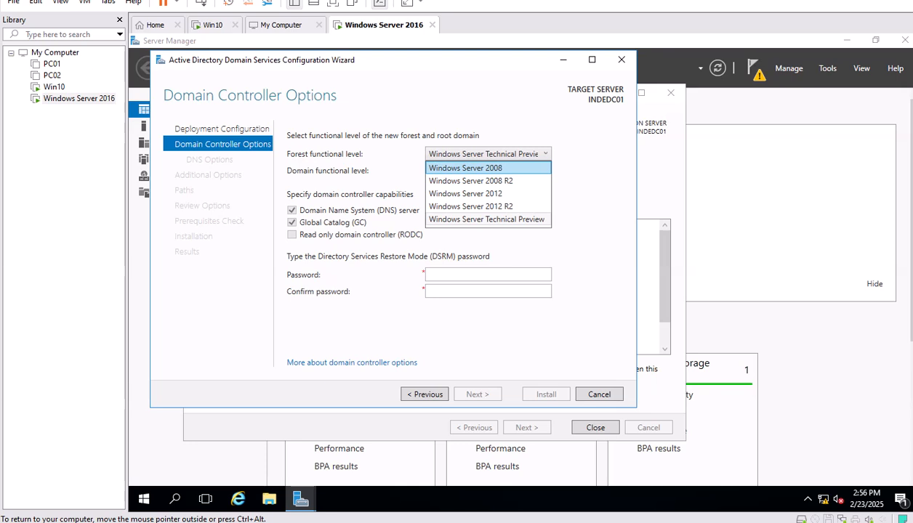
pyautogui.click(477, 168)
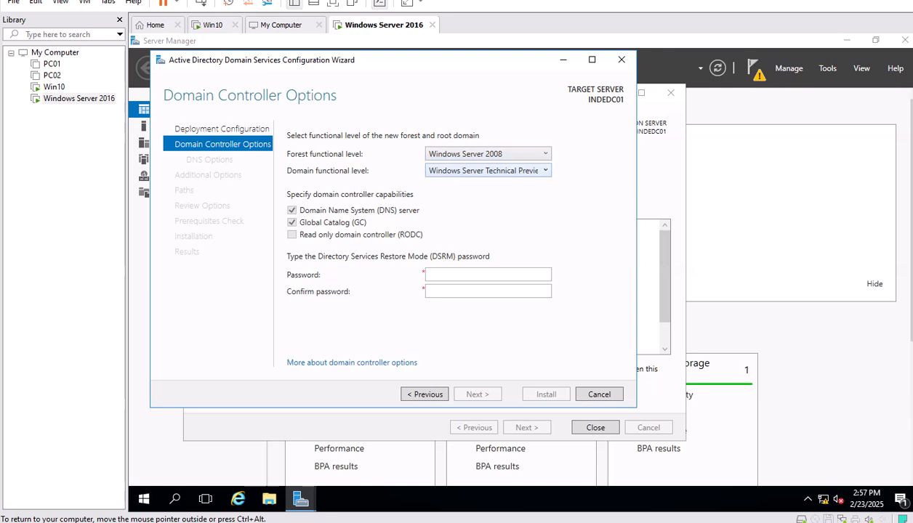
# Set domain functional level to Windows Server 2008 and enter and confirm the DSRM password.
pyautogui.click(488, 170)
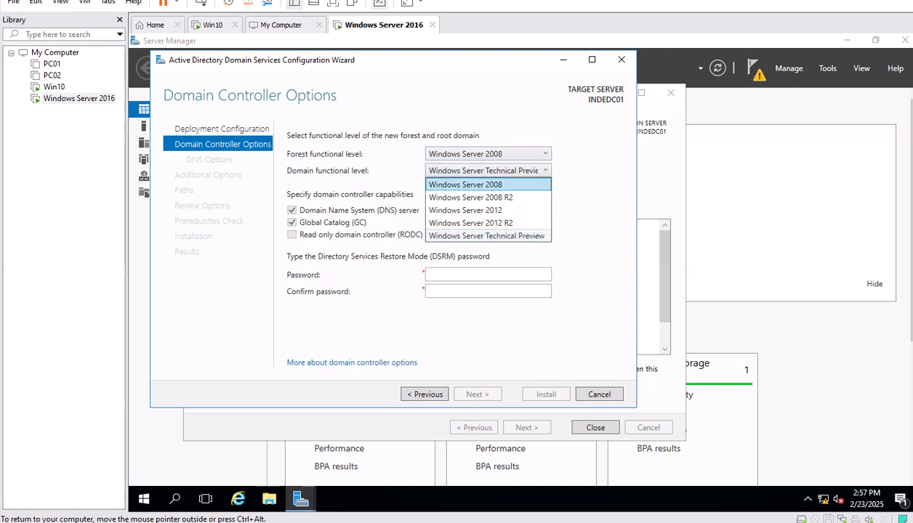
pyautogui.click(466, 185)
pyautogui.click(488, 275)
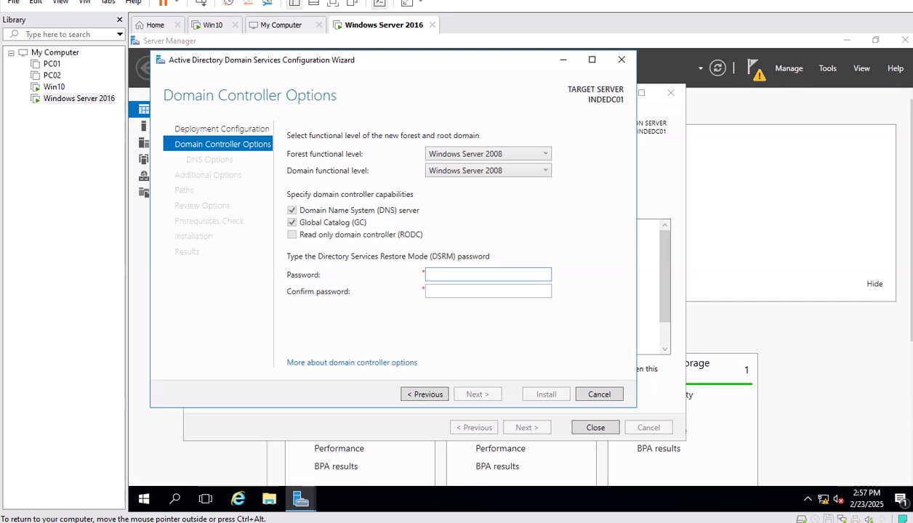
pyautogui.write('••••••••••••')
pyautogui.press('Tab')
pyautogui.write('•••••••••••')
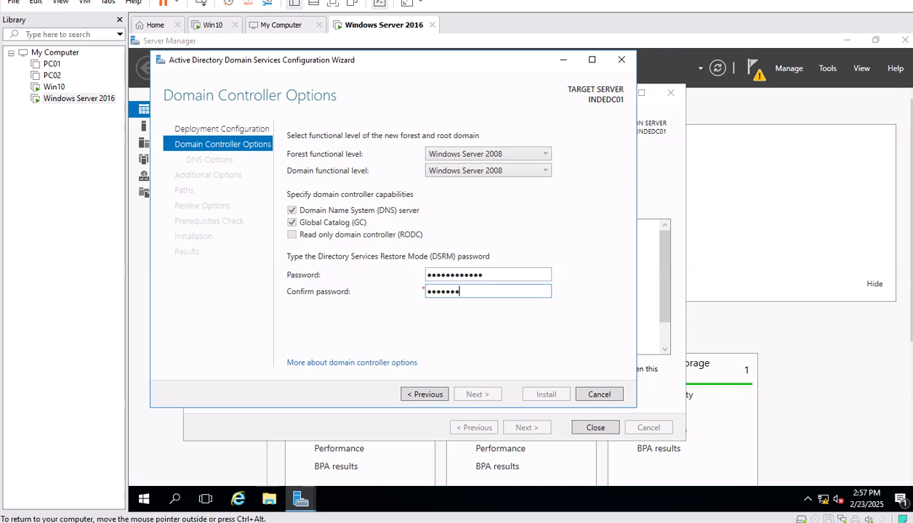
pyautogui.write('•')
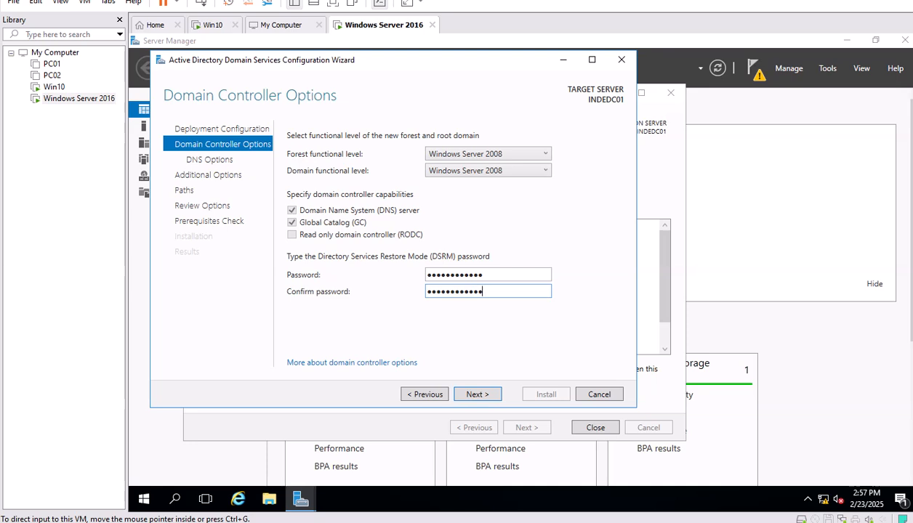
# Leave DNS delegation unchecked and advance to Additional Options, where the NetBIOS name reads KARNAV.
pyautogui.click(477, 394)
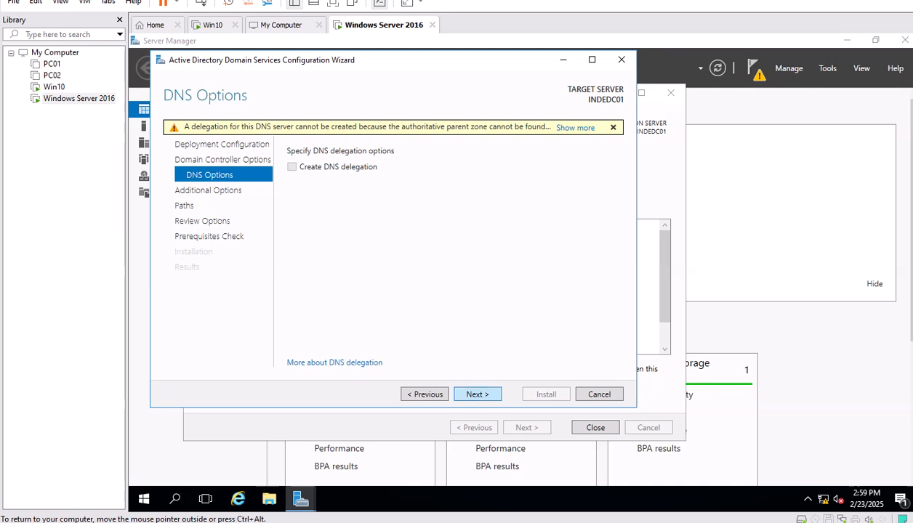
pyautogui.press('Return')
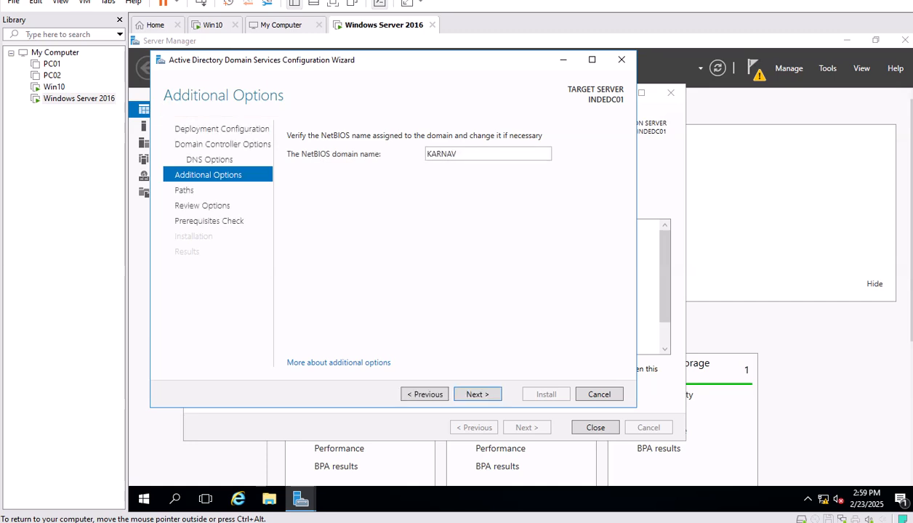
# Accept NetBIOS name KARNAV and the default NTDS and SYSVOL paths, passing the prerequisites check.
pyautogui.press('Return')
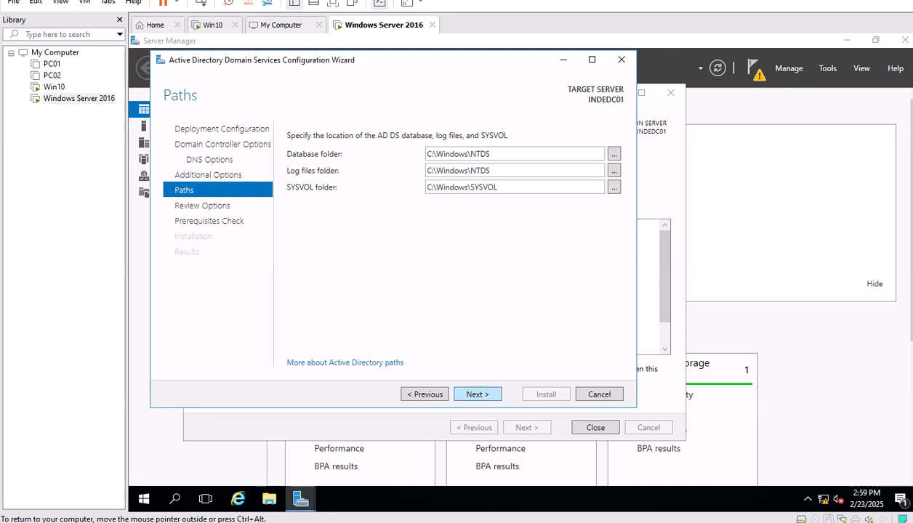
pyautogui.press('Return')
pyautogui.press('Return')
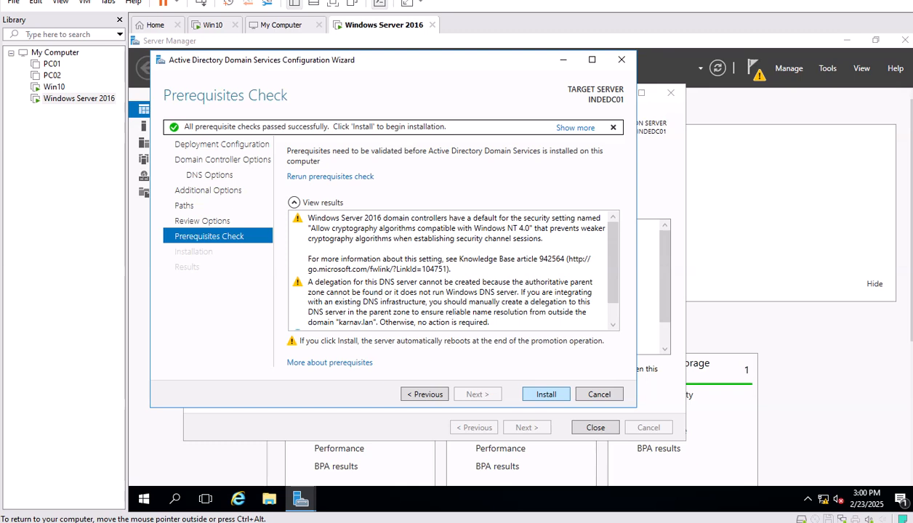
# Install Active Directory Domain Services from the Prerequisites Check page and let the server reboot.
pyautogui.click(546, 394)
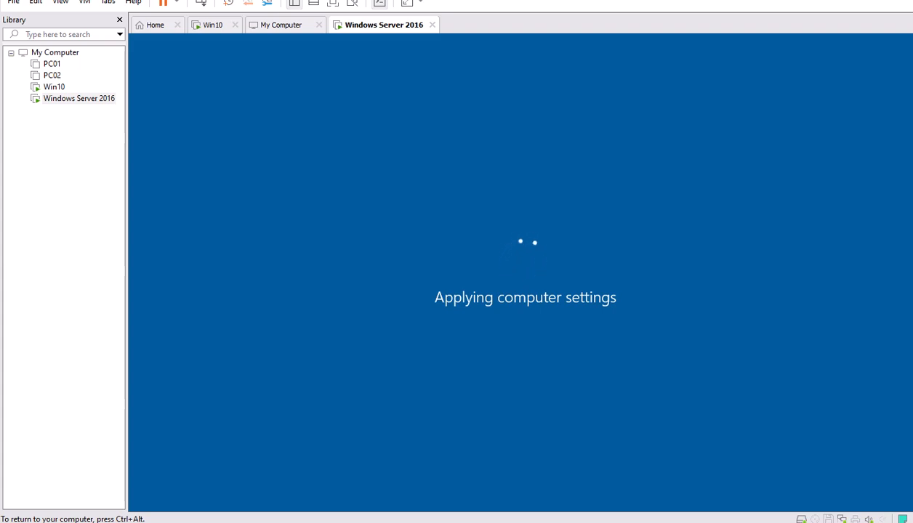
# Dismiss the incorrect-password message and sign in to the KARNAV domain with the account password.
pyautogui.hotkey('ctrl', 'alt')
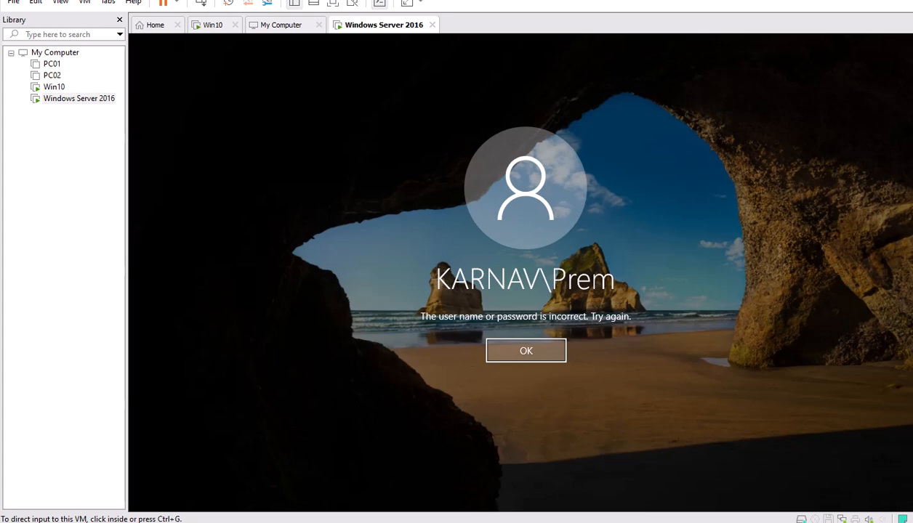
pyautogui.click(526, 351)
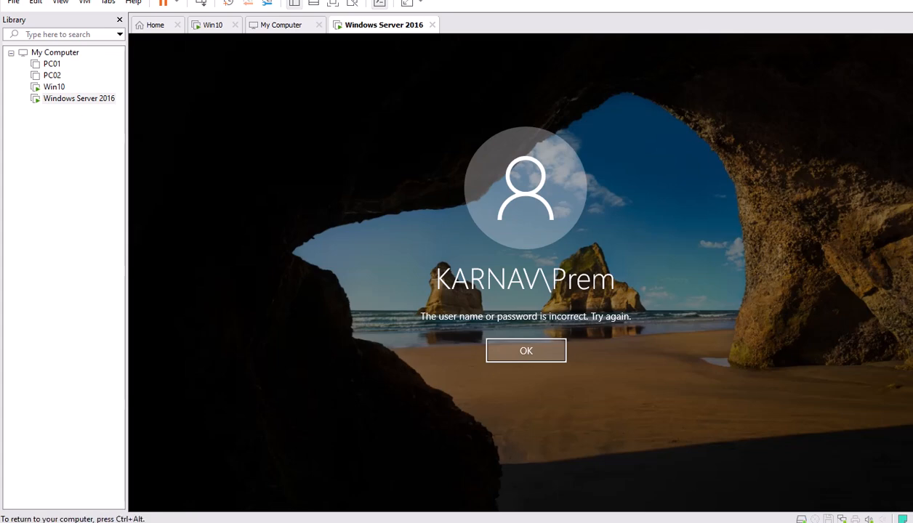
pyautogui.click(526, 351)
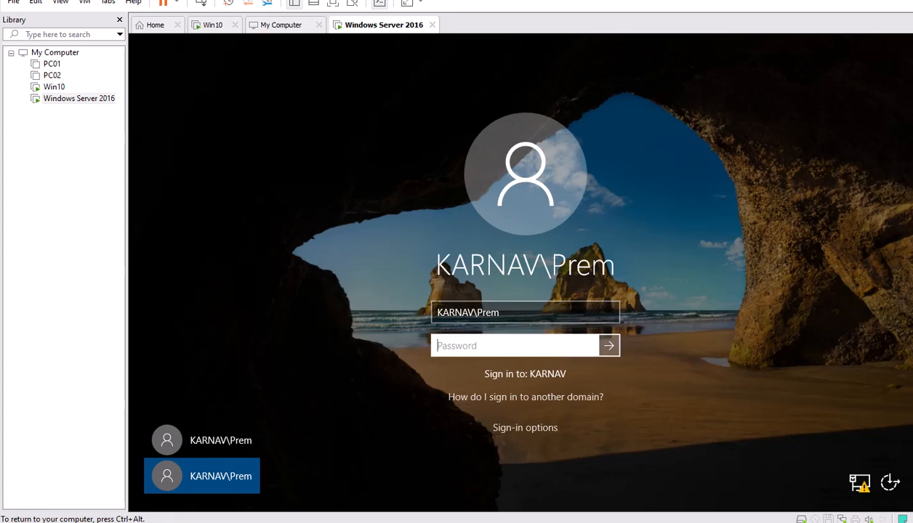
pyautogui.write('•••••••••••')
pyautogui.press('Return')
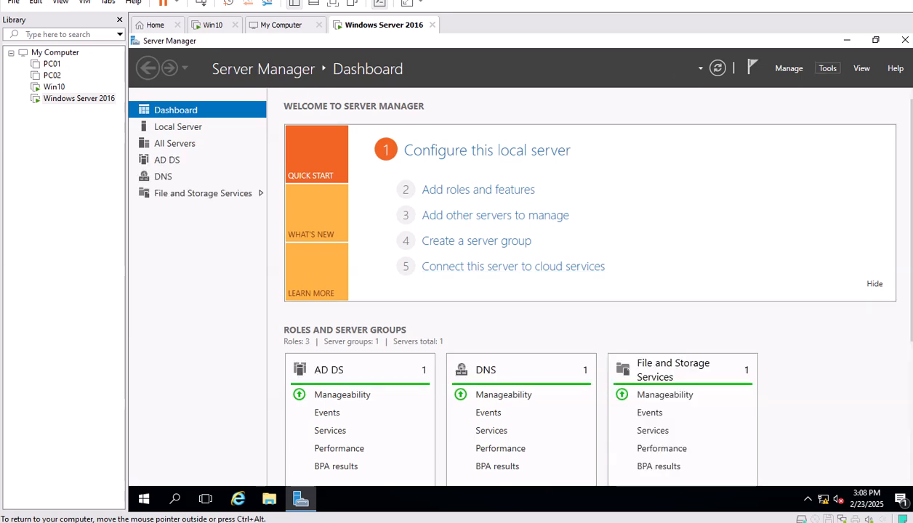
# Open Active Directory Users and Computers and select INDEDC01 under karnav.lan's Domain Controllers.
pyautogui.click(827, 68)
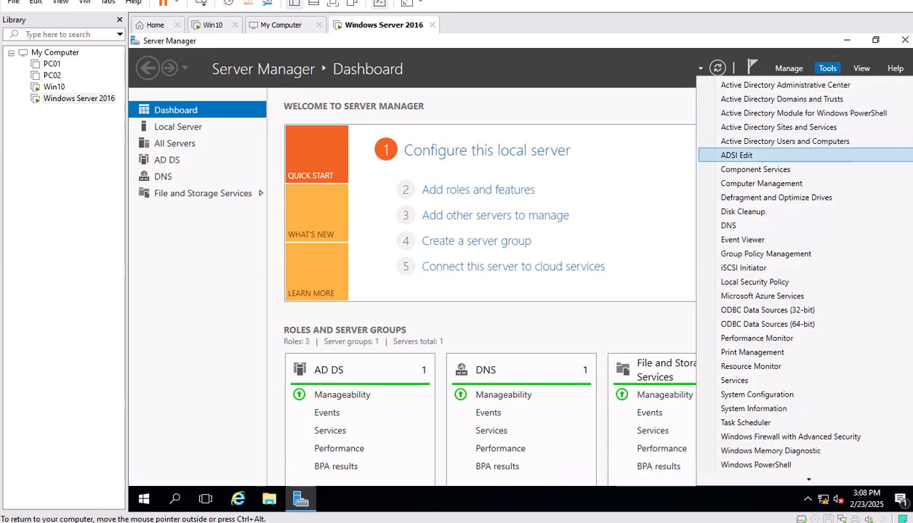
pyautogui.click(785, 141)
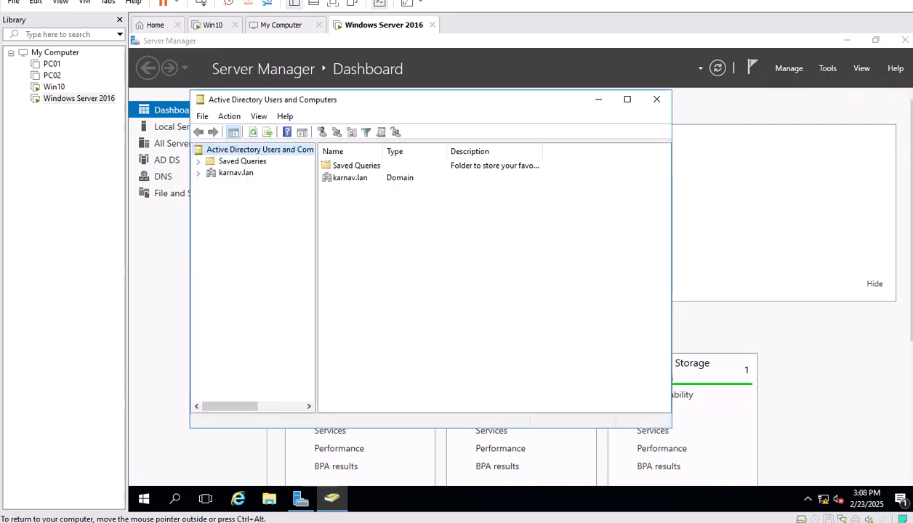
pyautogui.click(235, 173)
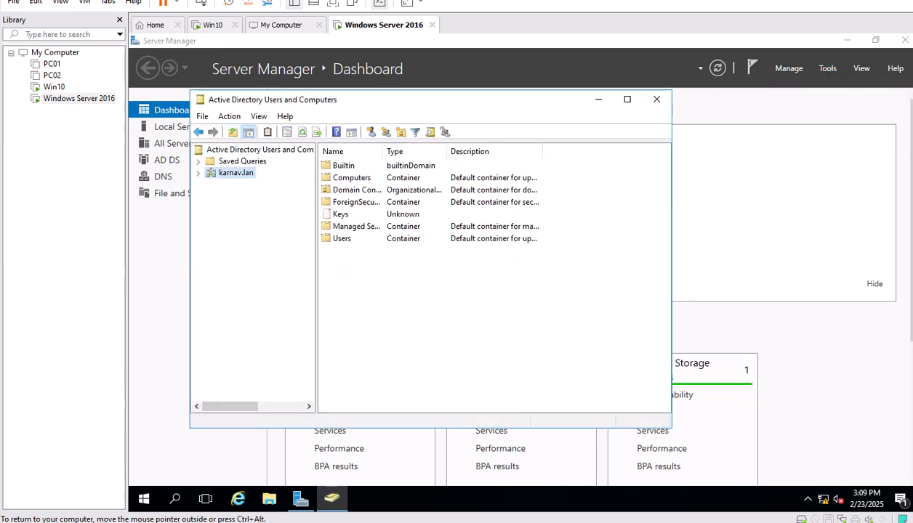
pyautogui.click(198, 173)
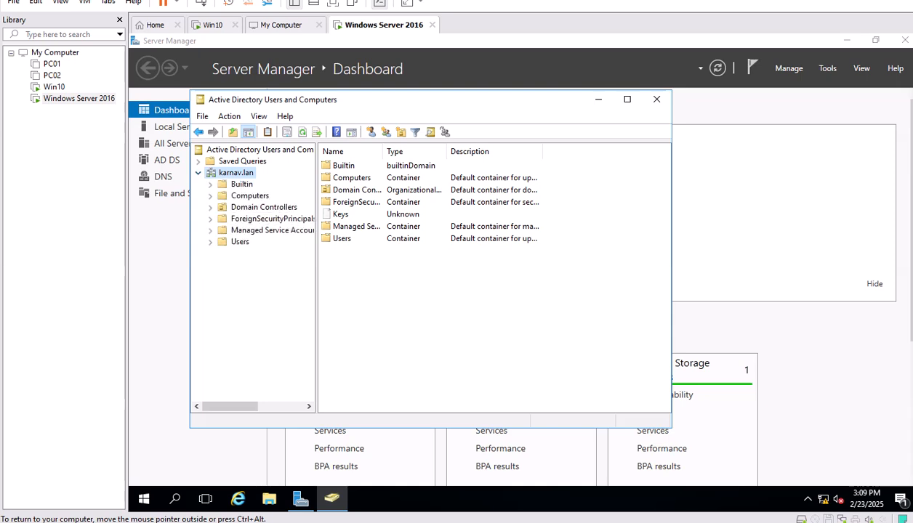
pyautogui.click(263, 208)
pyautogui.click(627, 99)
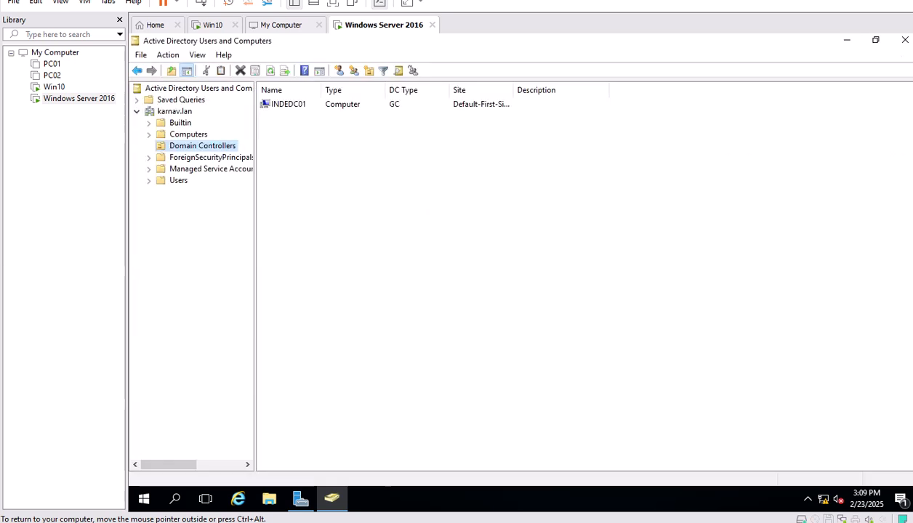
pyautogui.moveTo(321, 90); pyautogui.dragTo(362, 90)
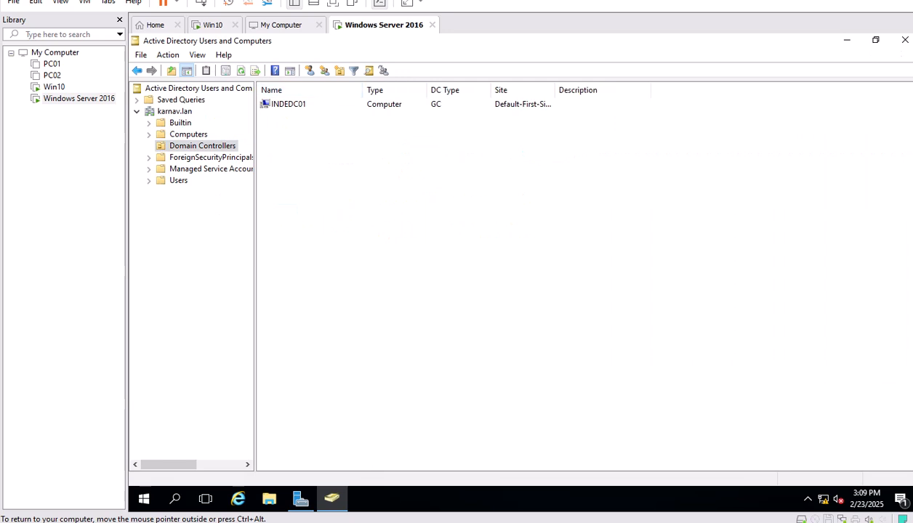
pyautogui.click(289, 104)
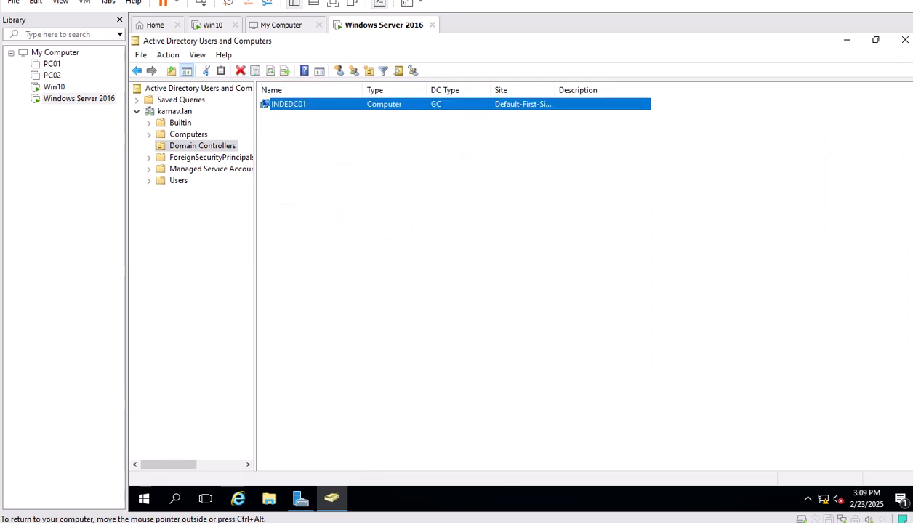
# Reopen Server Manager from the Start menu and show its Tools list.
pyautogui.click(143, 499)
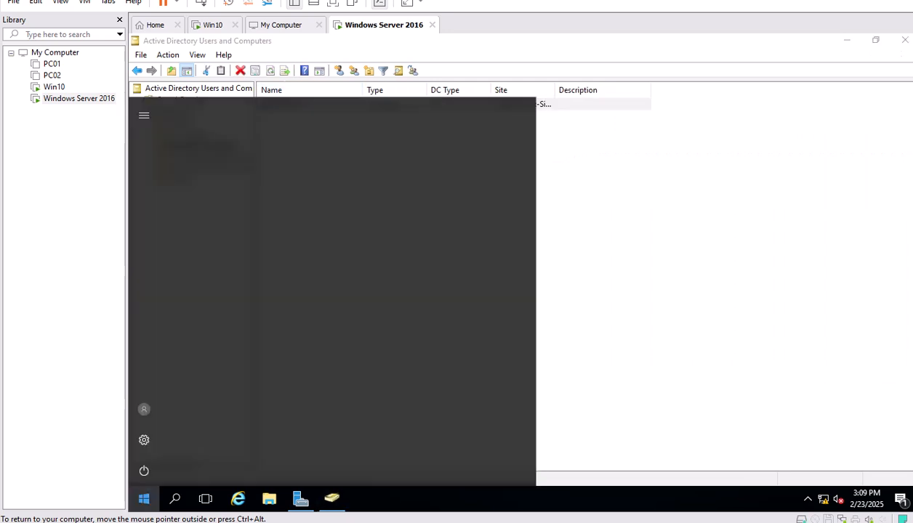
pyautogui.click(360, 160)
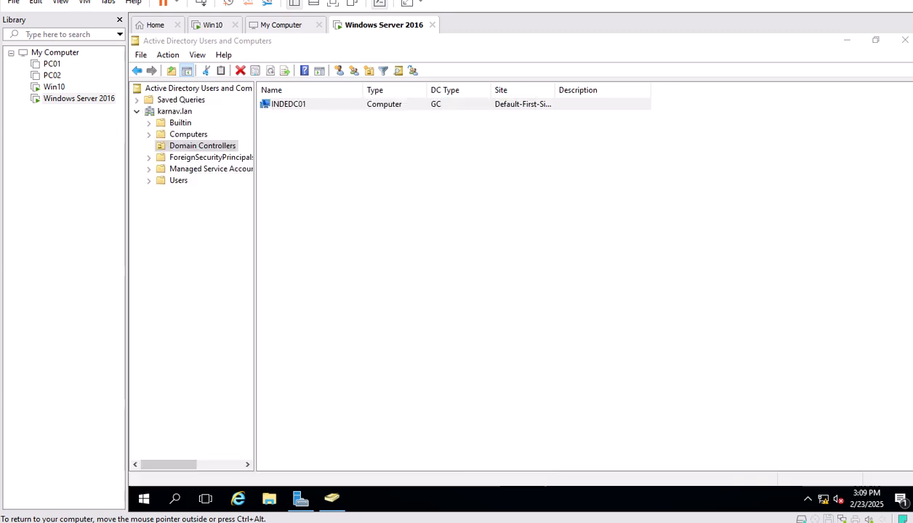
pyautogui.click(724, 97)
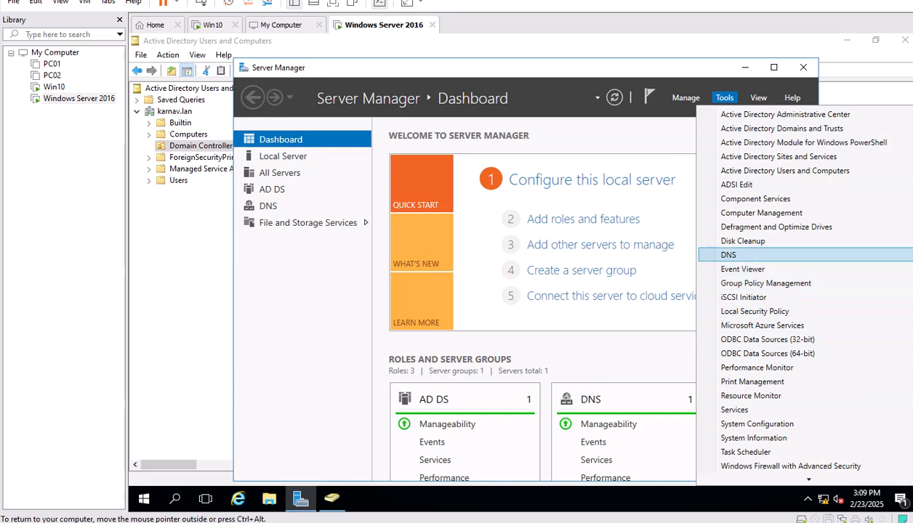
# Open DNS Manager and browse INDEDC01's Forward Lookup Zones to the karnav.lan zone.
pyautogui.click(728, 255)
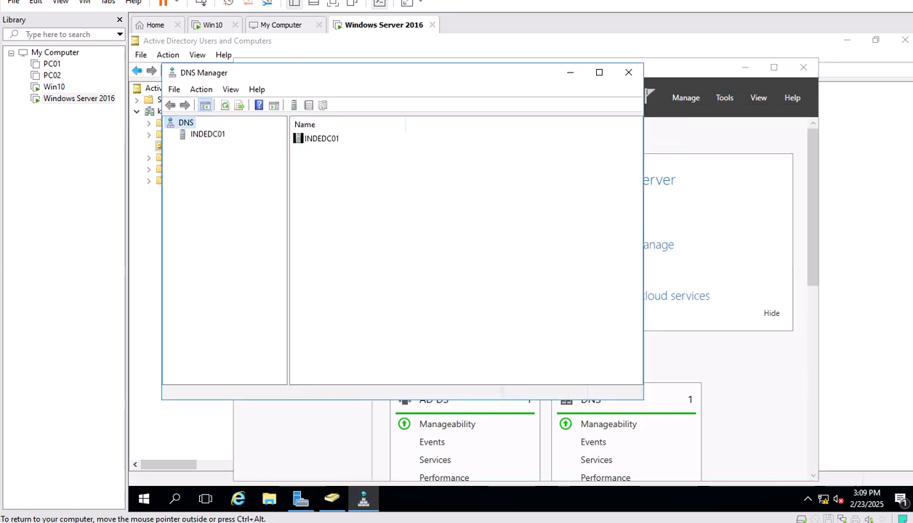
pyautogui.doubleClick(208, 134)
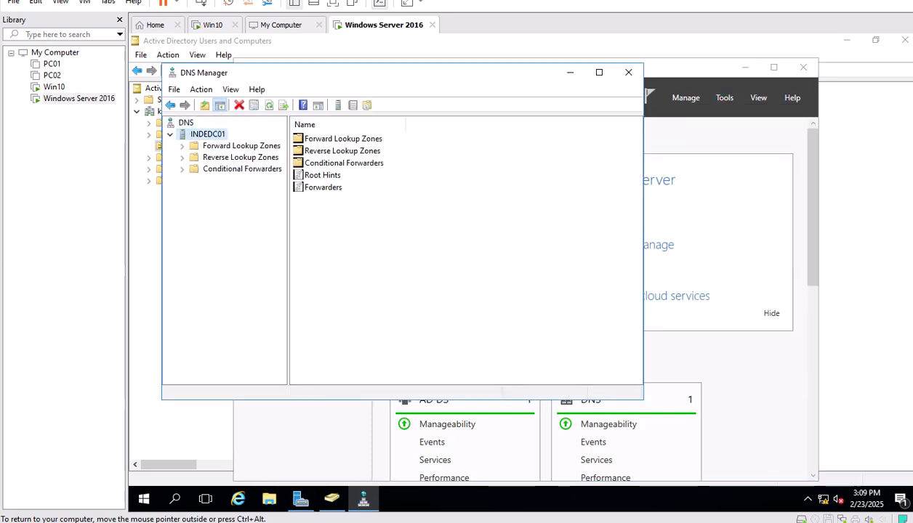
pyautogui.doubleClick(241, 146)
pyautogui.click(233, 170)
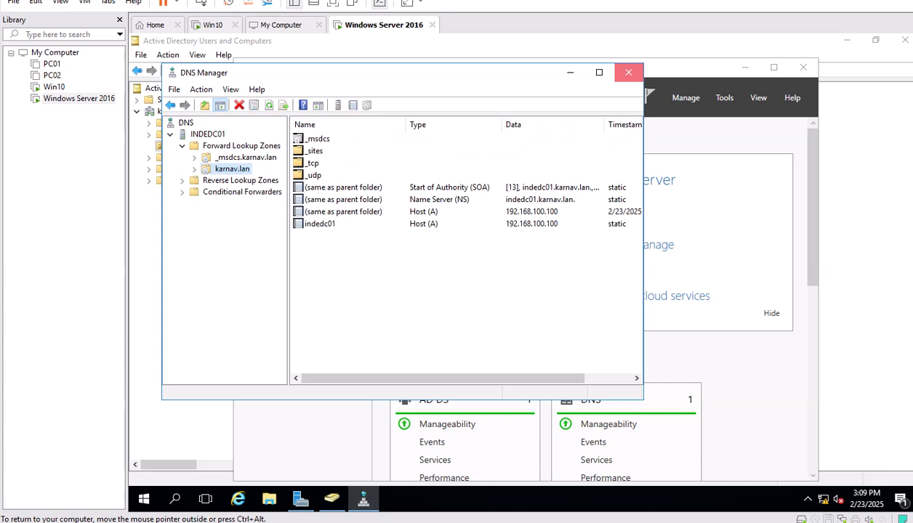
# Recheck INDEDC01 in ADUC, then reopen DNS Manager showing karnav.lan's indedc01 record at 192.168.100.100.
pyautogui.click(628, 72)
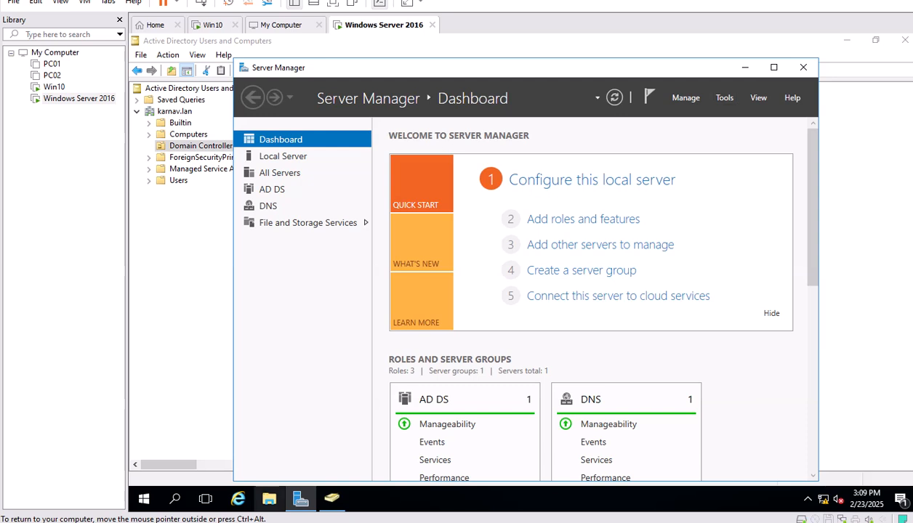
pyautogui.click(333, 499)
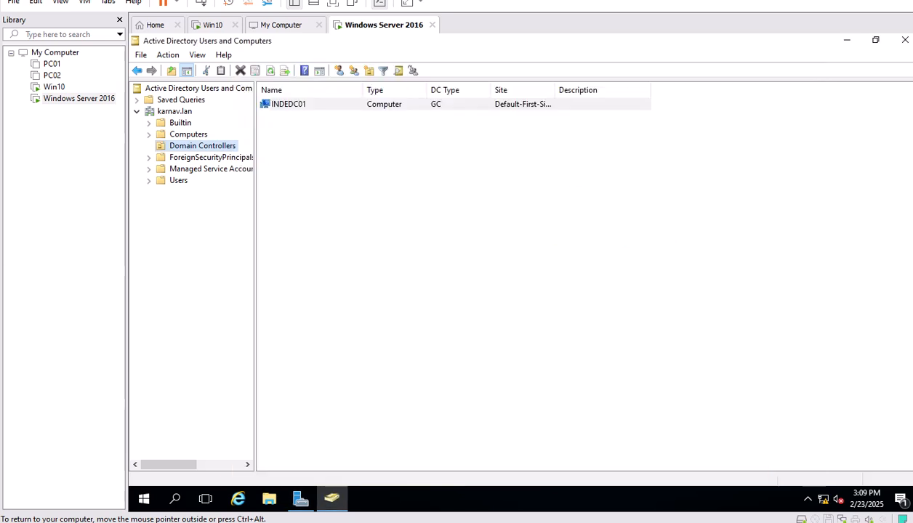
pyautogui.click(265, 104)
pyautogui.click(300, 498)
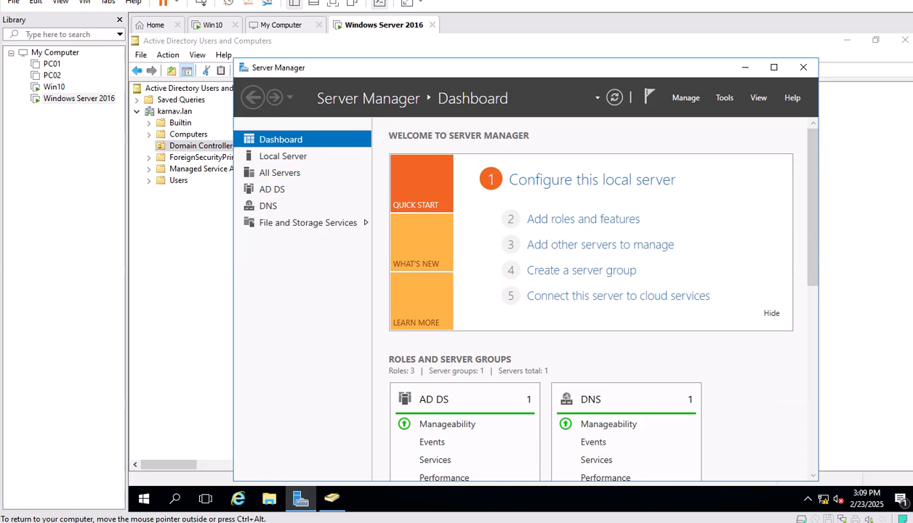
pyautogui.click(724, 97)
pyautogui.click(724, 250)
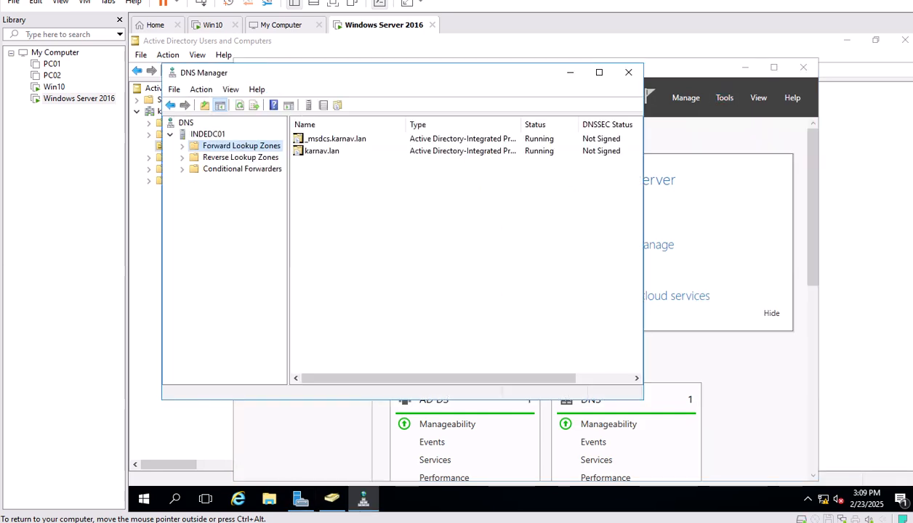
pyautogui.press('Right')
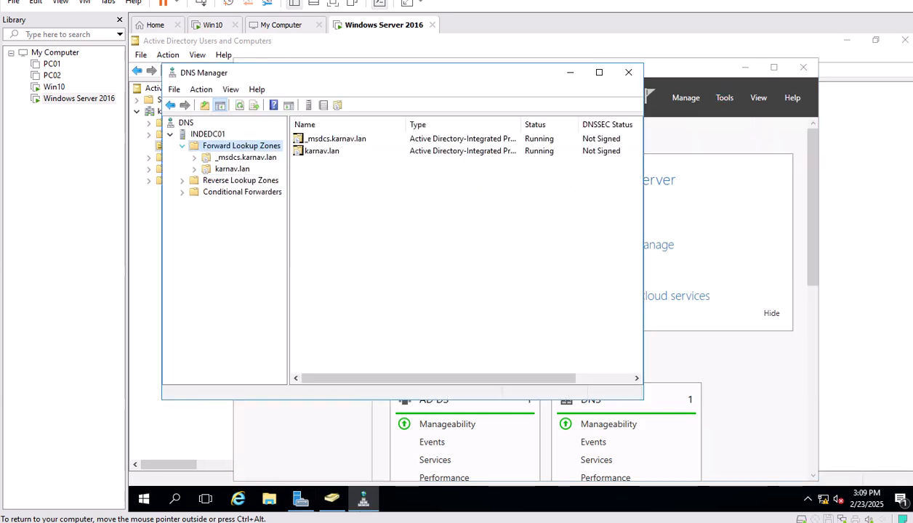
pyautogui.doubleClick(232, 169)
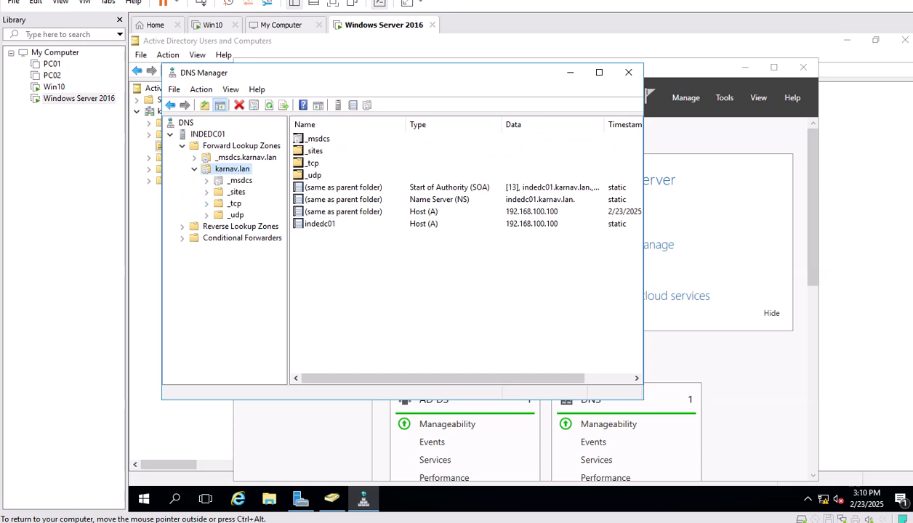
# Expand _msdcs.karnav.lan > dc > _sites > Default-First-Site-Name > _tcp to see _kerberos and _ldap records.
pyautogui.click(241, 180)
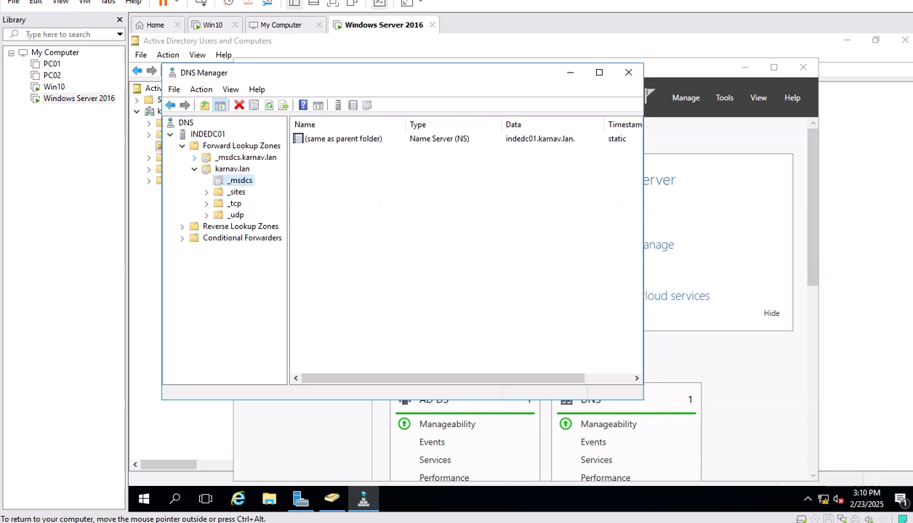
pyautogui.doubleClick(246, 157)
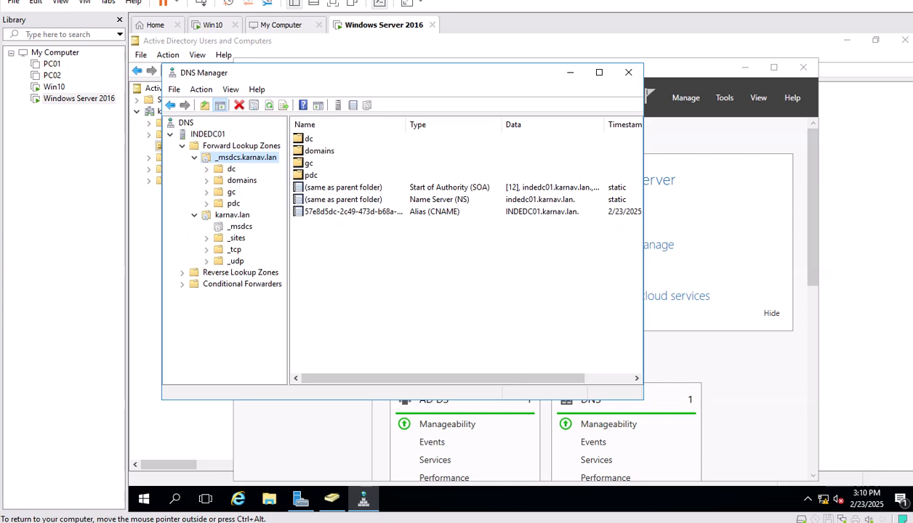
pyautogui.click(231, 169)
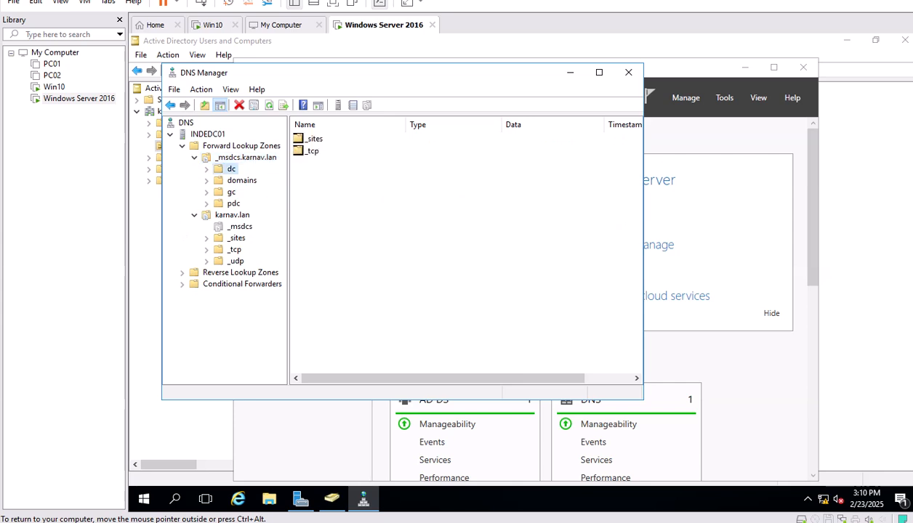
pyautogui.doubleClick(314, 138)
pyautogui.doubleClick(317, 138)
pyautogui.doubleClick(312, 138)
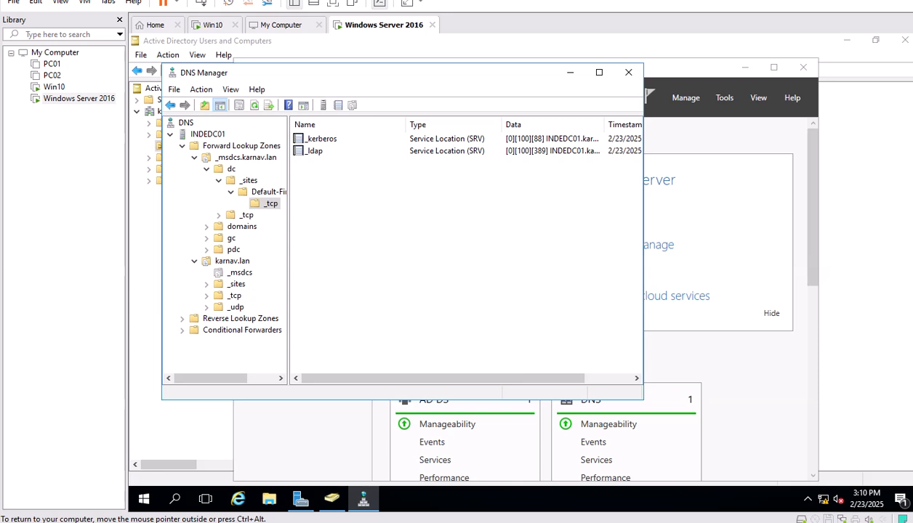
# Expand the gc folder's site to view the global catalog _ldap SRV record on port 3268.
pyautogui.click(246, 215)
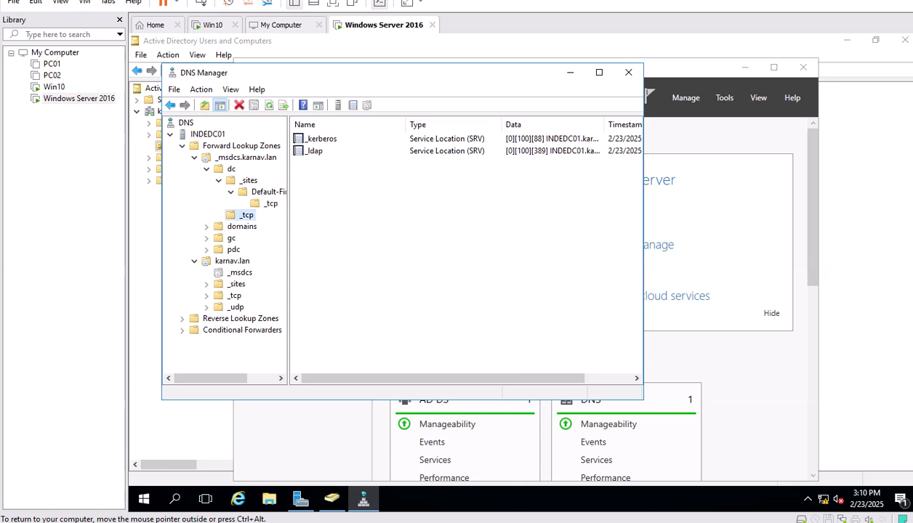
pyautogui.doubleClick(231, 239)
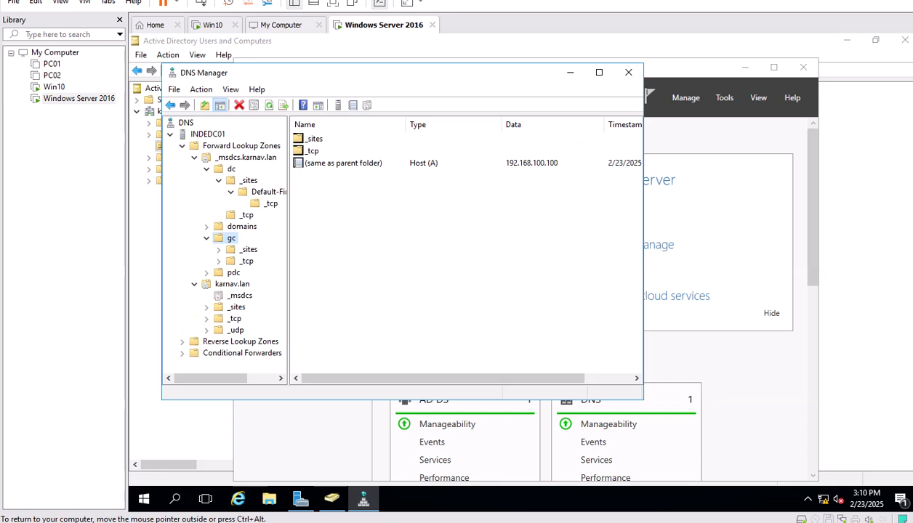
pyautogui.doubleClick(248, 249)
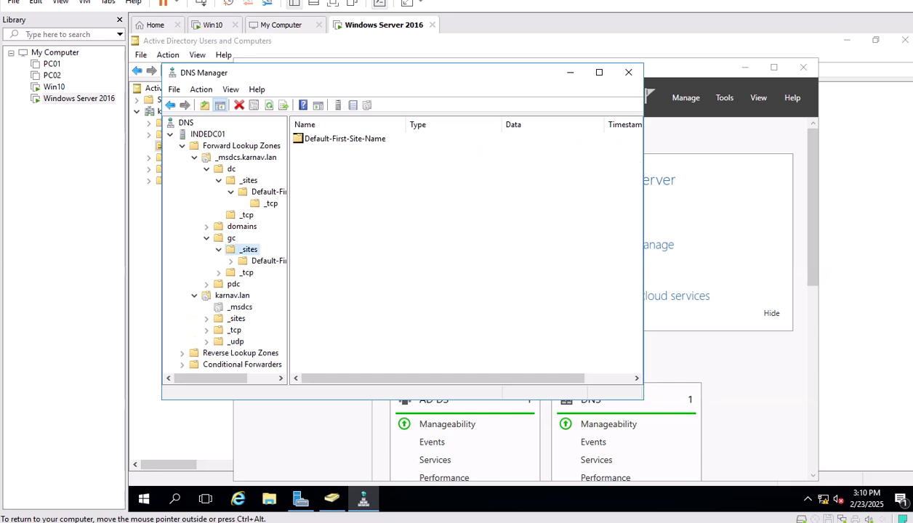
pyautogui.doubleClick(263, 261)
pyautogui.click(268, 272)
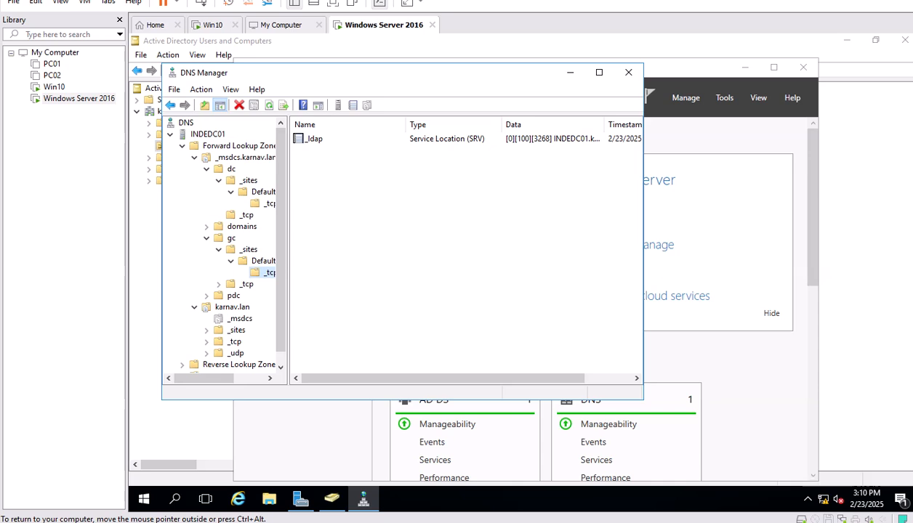
pyautogui.click(144, 500)
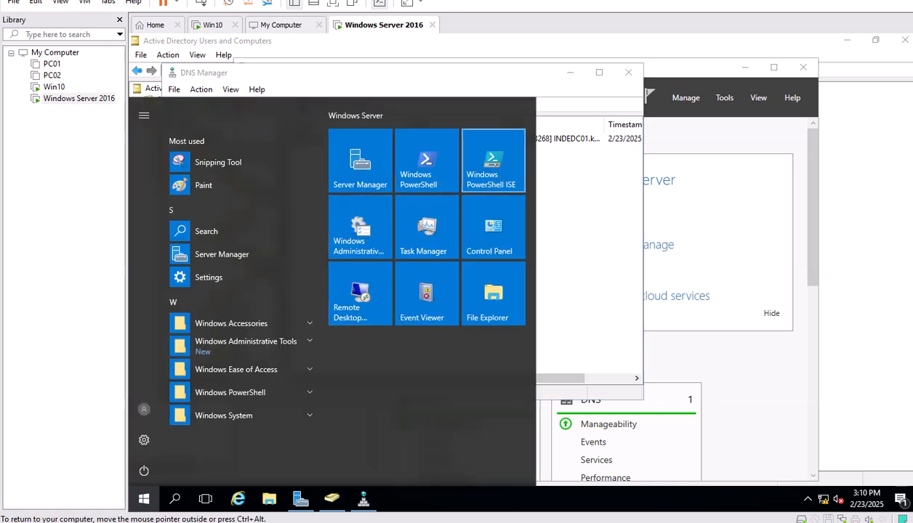
# Launch Windows PowerShell ISE and minimize Server Manager so ISE sits in front.
pyautogui.click(493, 160)
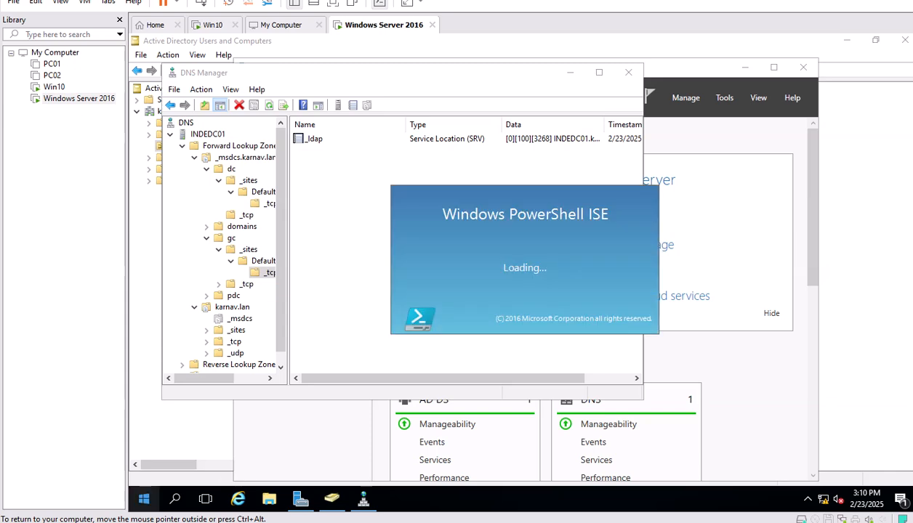
pyautogui.click(144, 499)
pyautogui.click(356, 158)
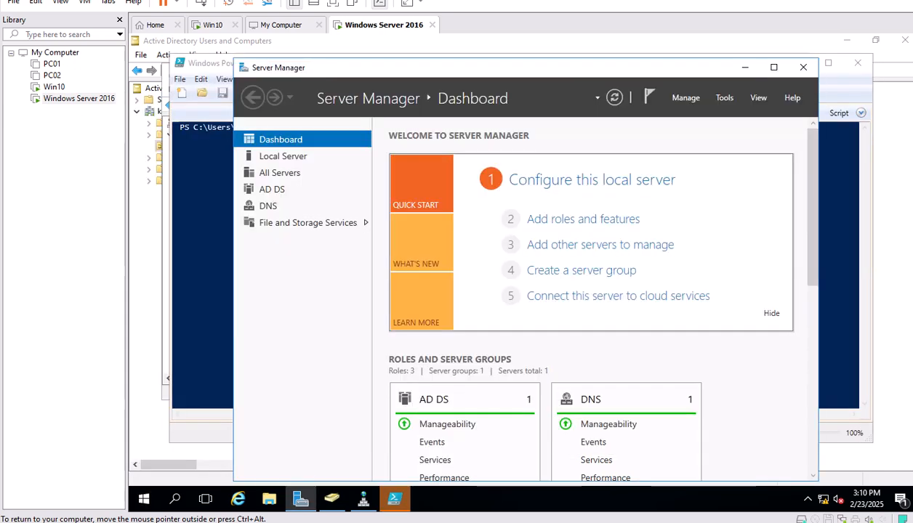
pyautogui.click(725, 97)
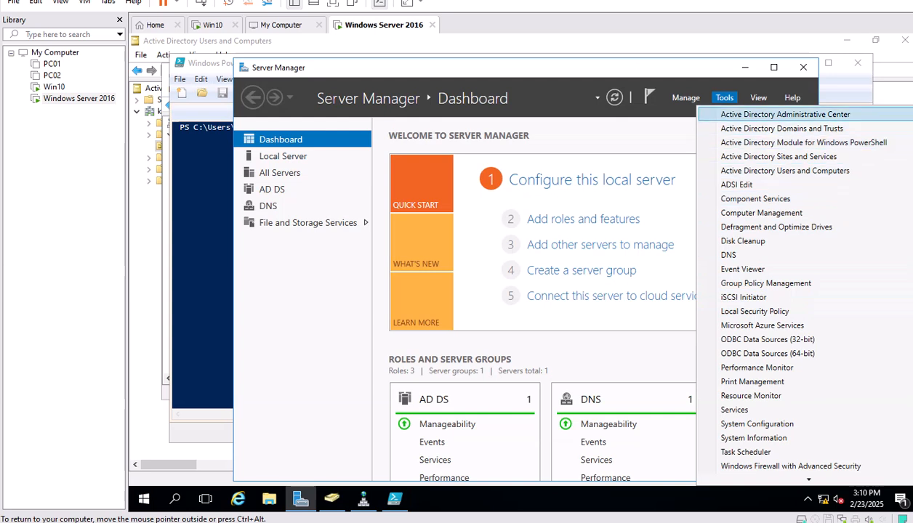
pyautogui.click(778, 157)
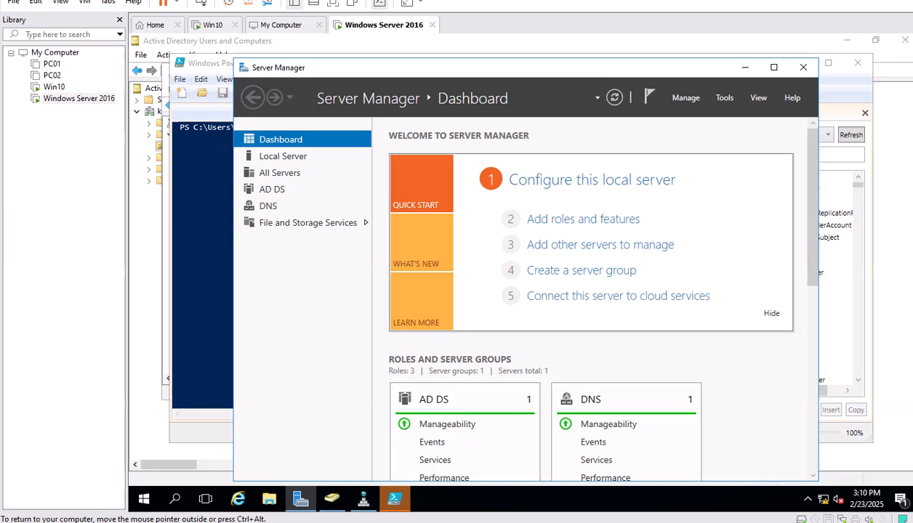
pyautogui.click(745, 67)
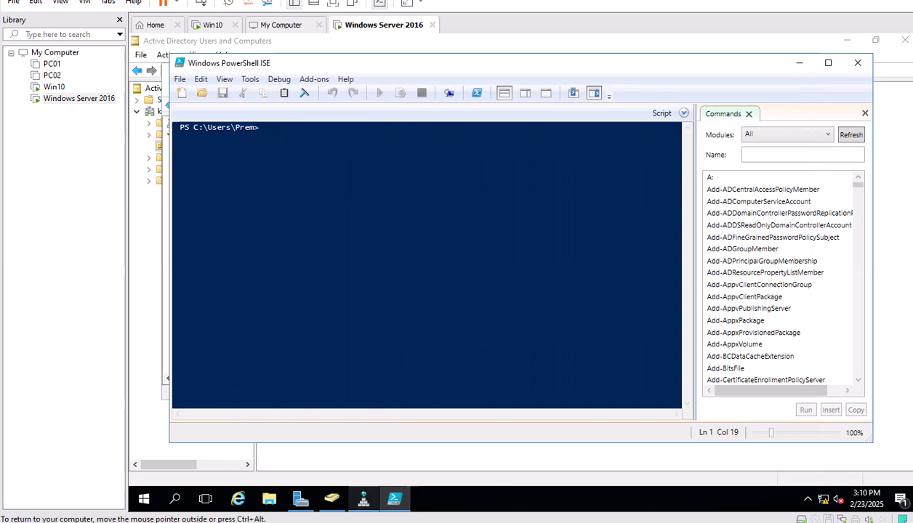
# Open Active Directory Sites and Services and expand Default-First-Site-Name > Servers > INDEDC01 to NTDS Settings.
pyautogui.click(300, 499)
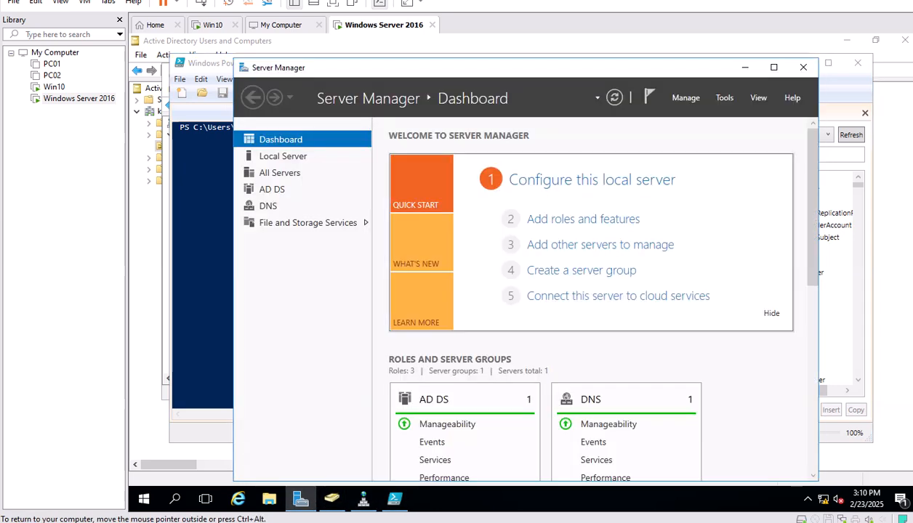
pyautogui.click(724, 97)
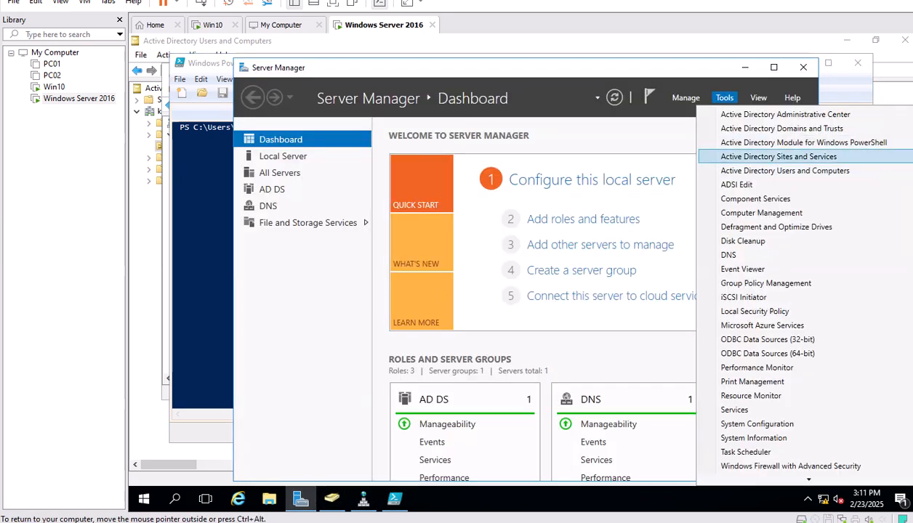
pyautogui.click(778, 156)
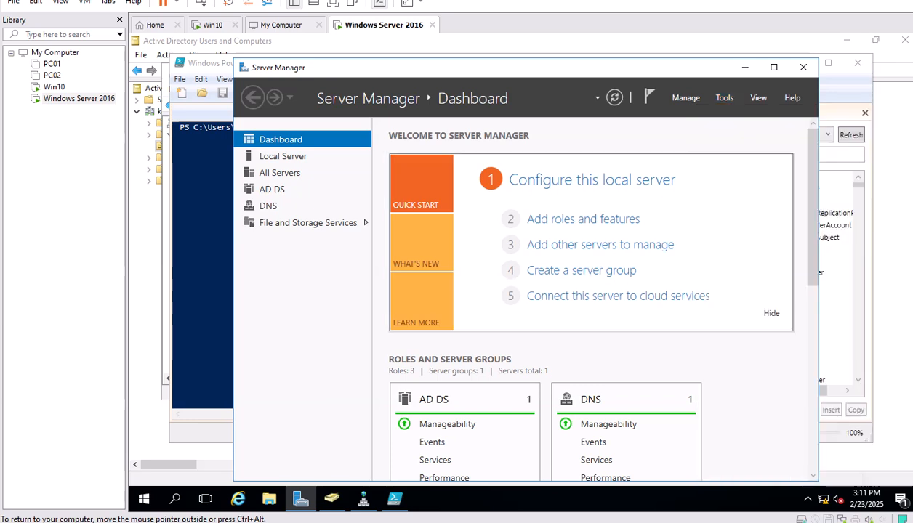
pyautogui.click(254, 189)
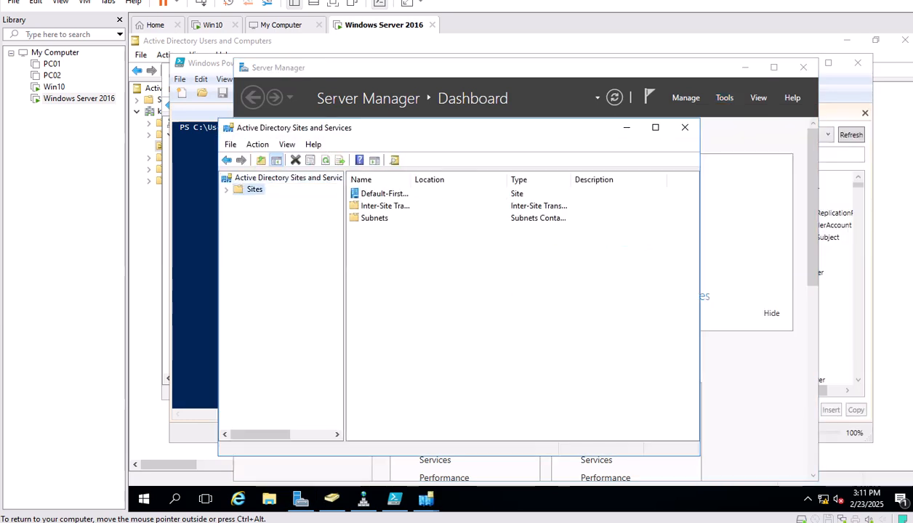
pyautogui.doubleClick(254, 189)
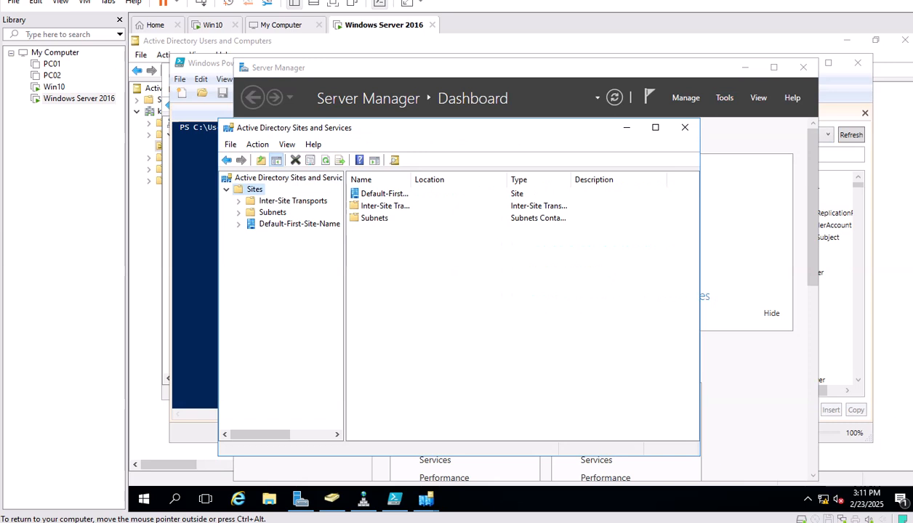
pyautogui.click(239, 224)
pyautogui.click(299, 224)
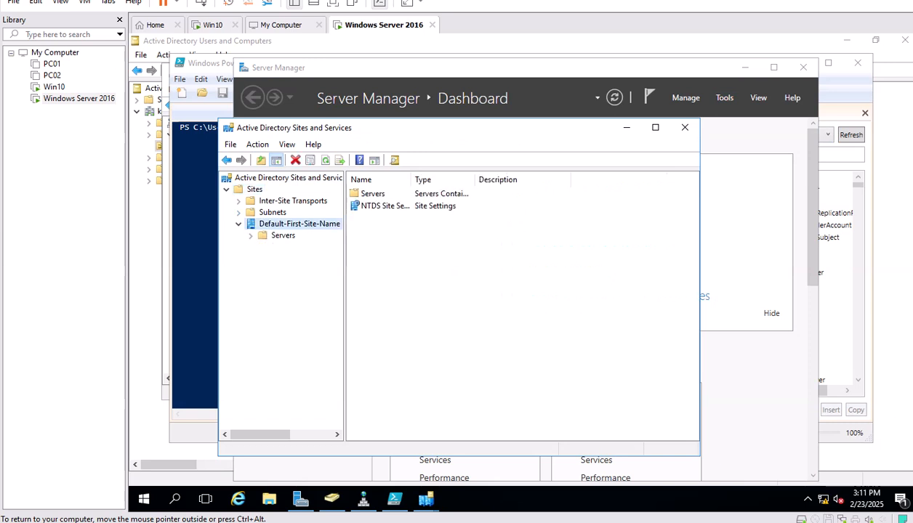
pyautogui.moveTo(344, 233); pyautogui.dragTo(462, 233)
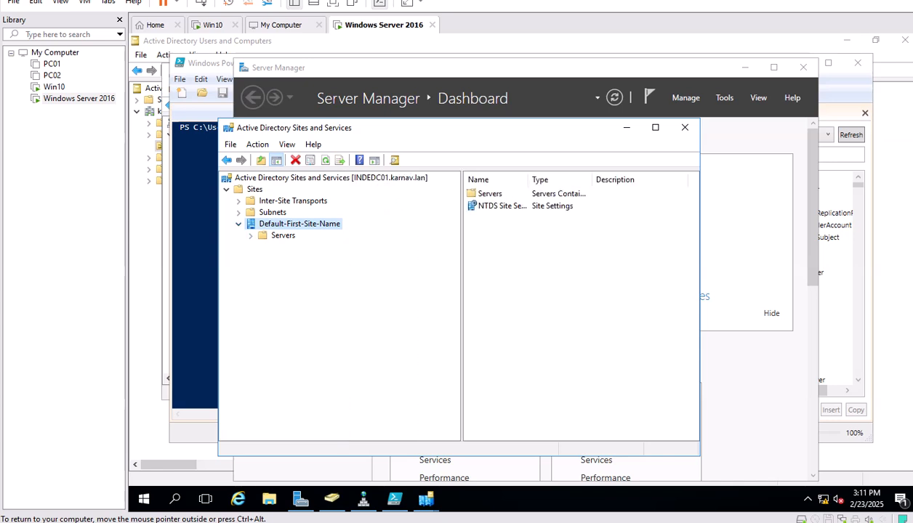
pyautogui.click(251, 235)
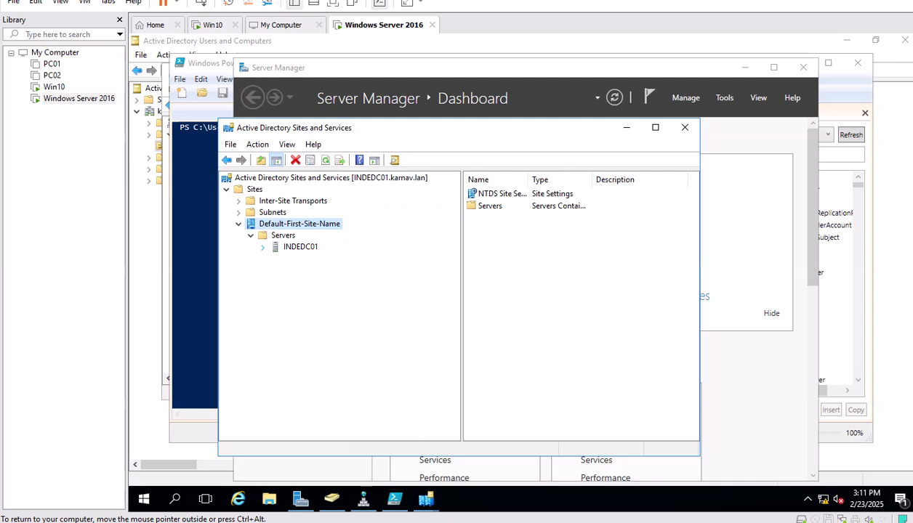
pyautogui.click(262, 247)
pyautogui.click(300, 247)
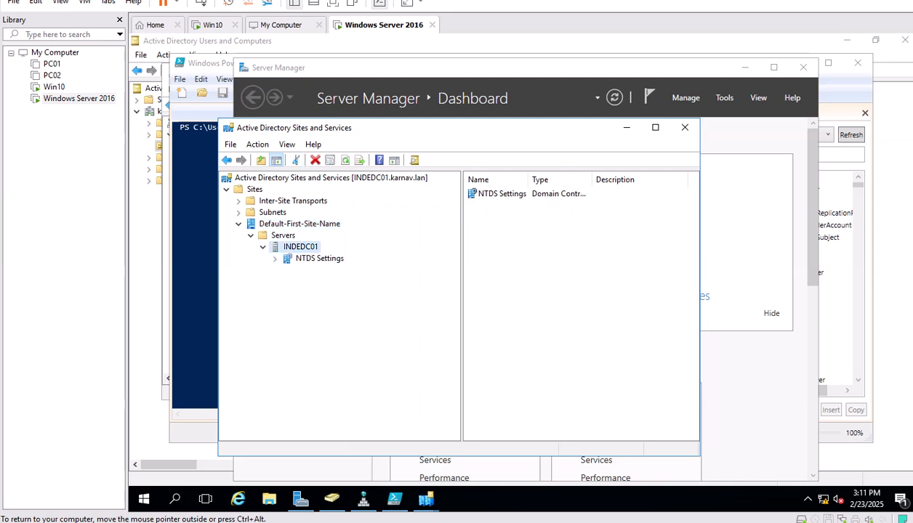
# Run get-addomain from a new script in PowerShell ISE.
pyautogui.click(847, 82)
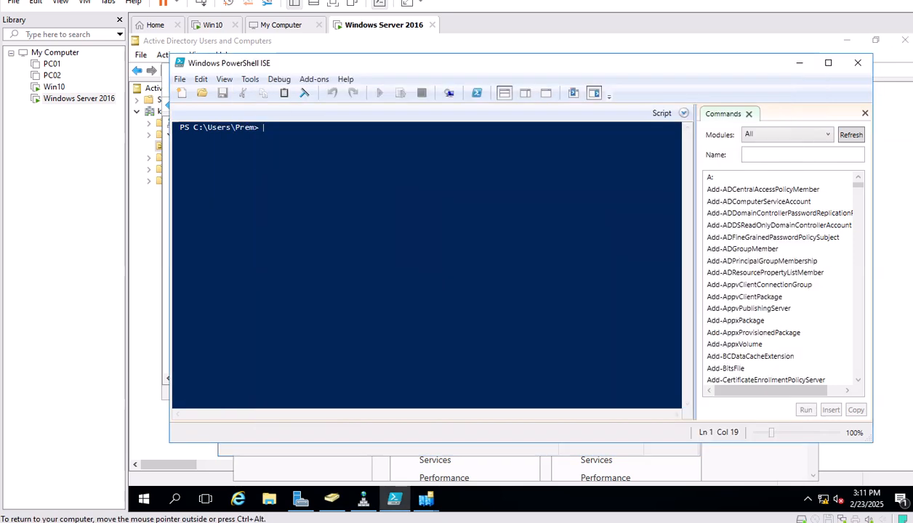
pyautogui.click(182, 93)
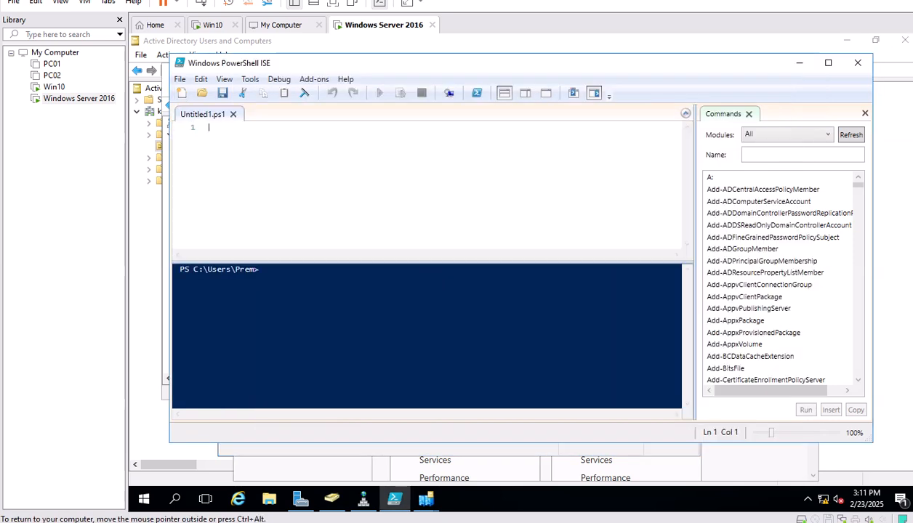
pyautogui.write('get-addomain')
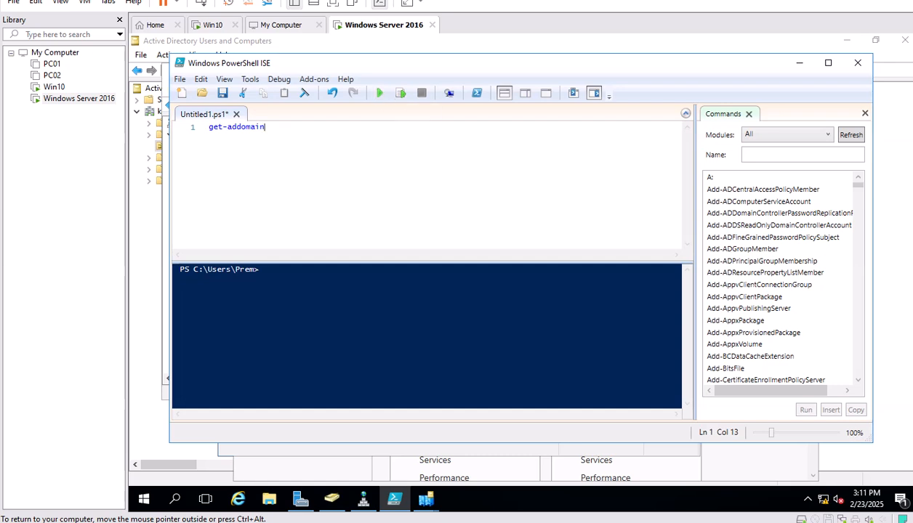
pyautogui.click(379, 92)
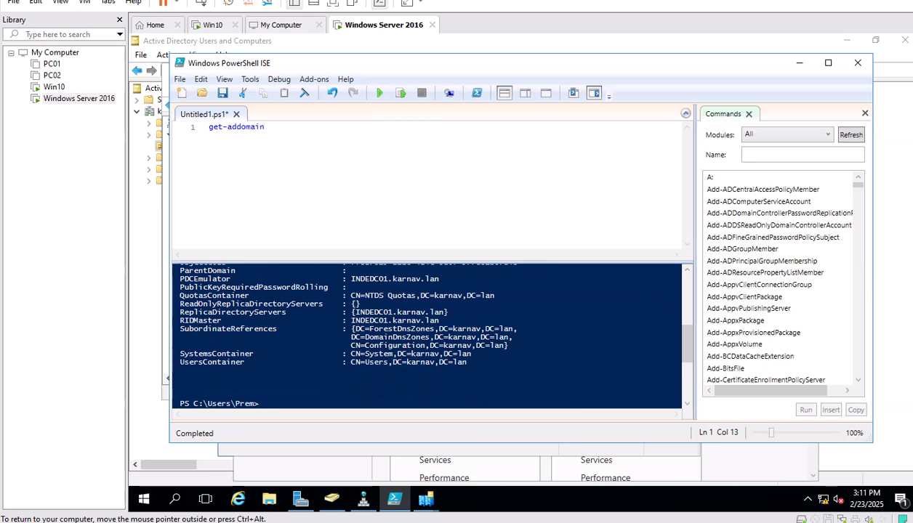
# Enlarge the console and review output showing INDEDC01.karnav.lan as PDC, RID and infrastructure master.
pyautogui.moveTo(429, 262); pyautogui.dragTo(428, 215)
pyautogui.scroll(4, 429, 313)
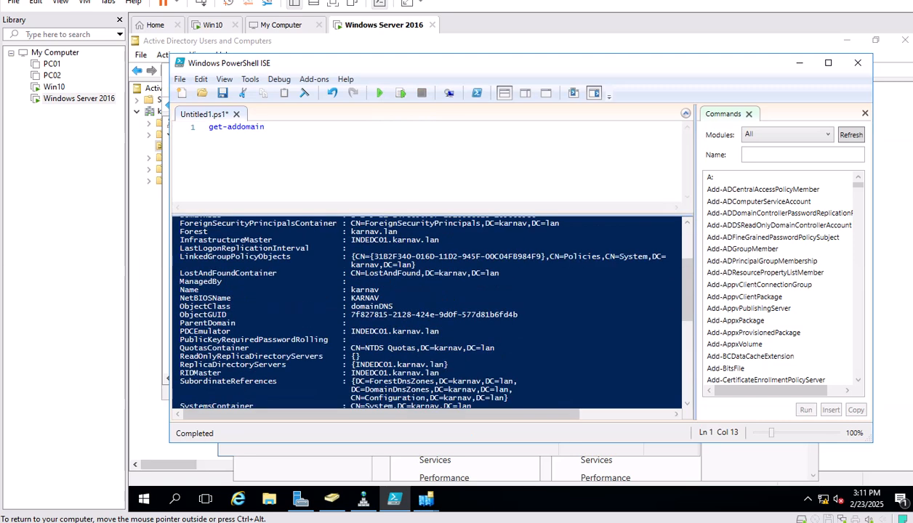
pyautogui.scroll(4, 429, 312)
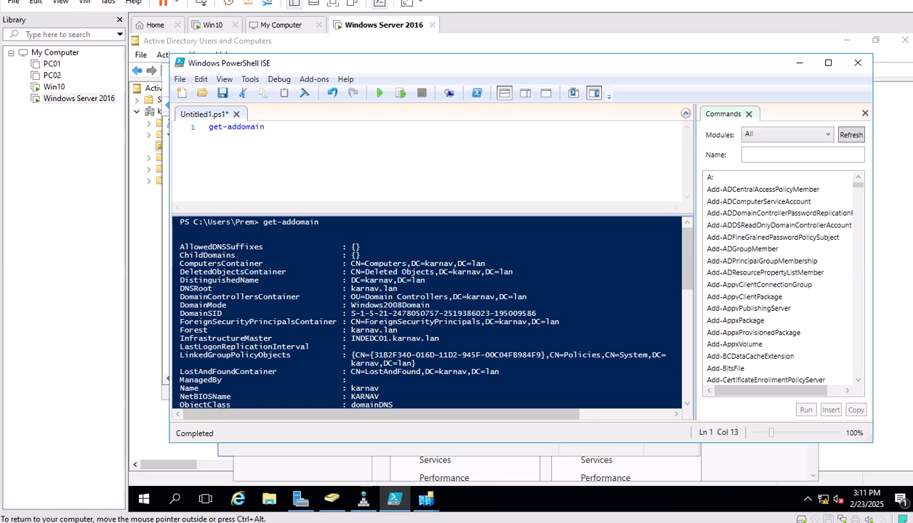
pyautogui.scroll(-2, 428, 312)
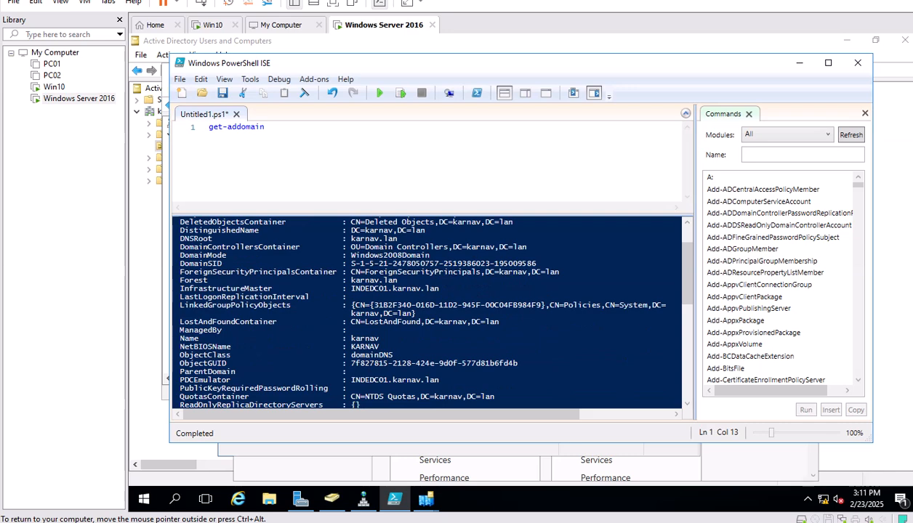
pyautogui.scroll(-1, 429, 312)
pyautogui.scroll(-1, 429, 313)
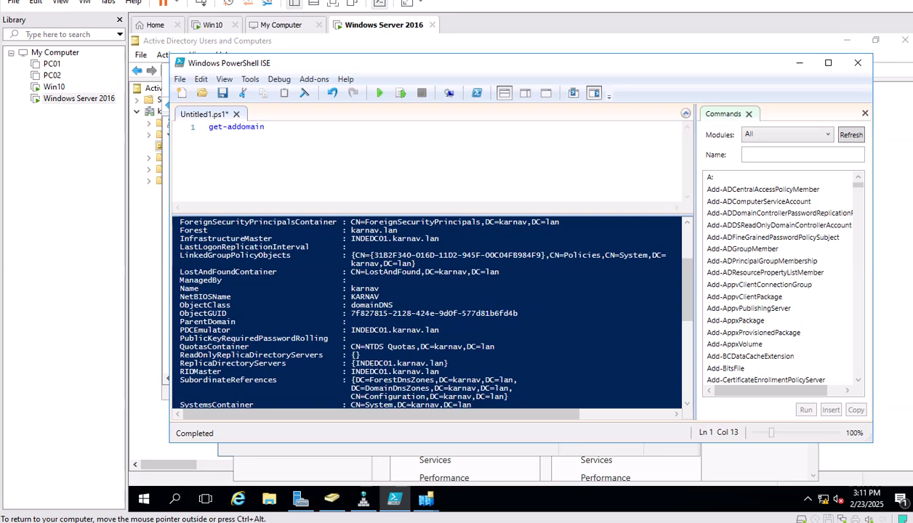
pyautogui.scroll(2, 429, 312)
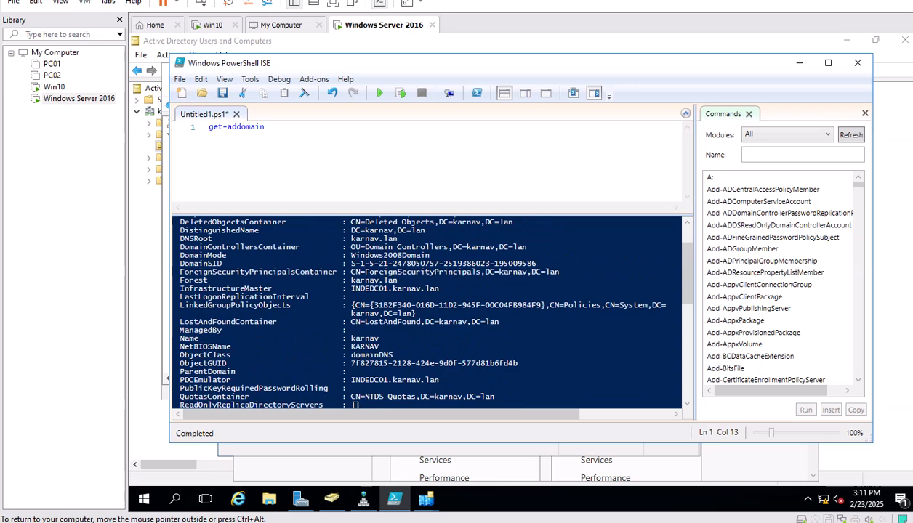
pyautogui.scroll(1, 429, 313)
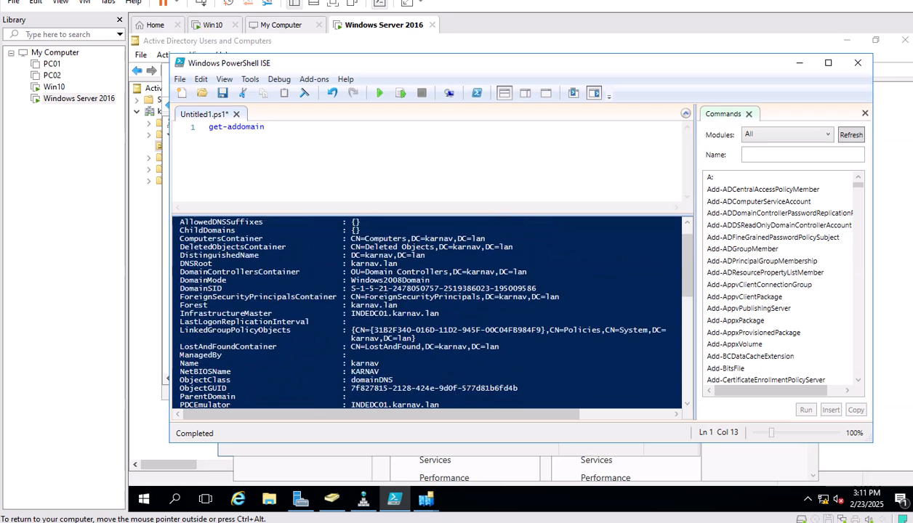
pyautogui.scroll(1, 429, 312)
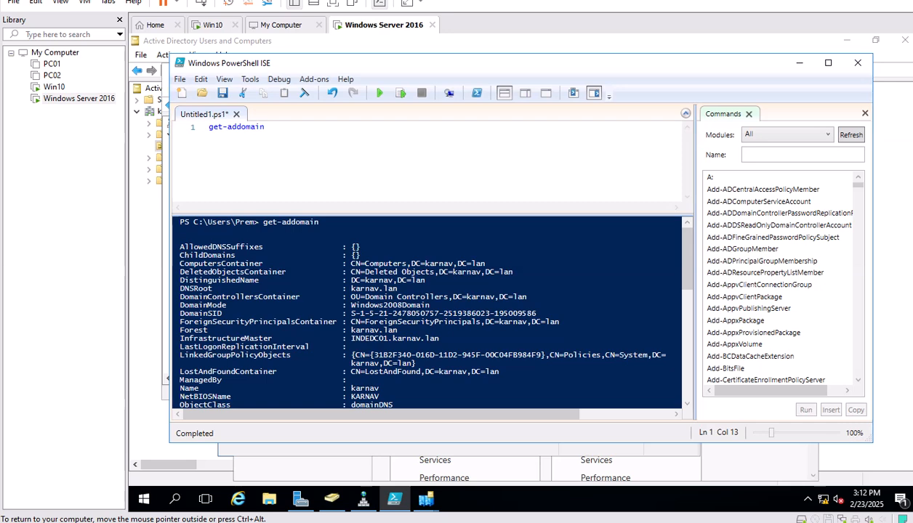
pyautogui.click(263, 312)
pyautogui.scroll(3, 429, 312)
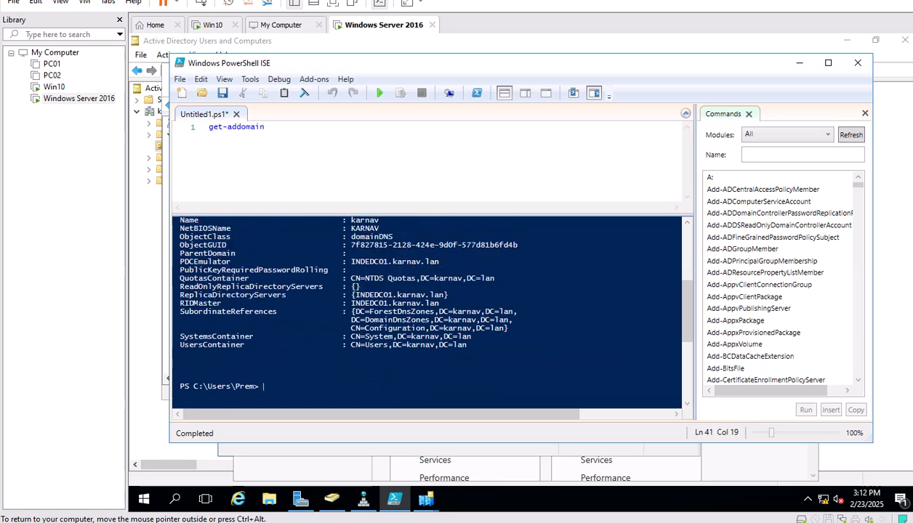
pyautogui.click(828, 63)
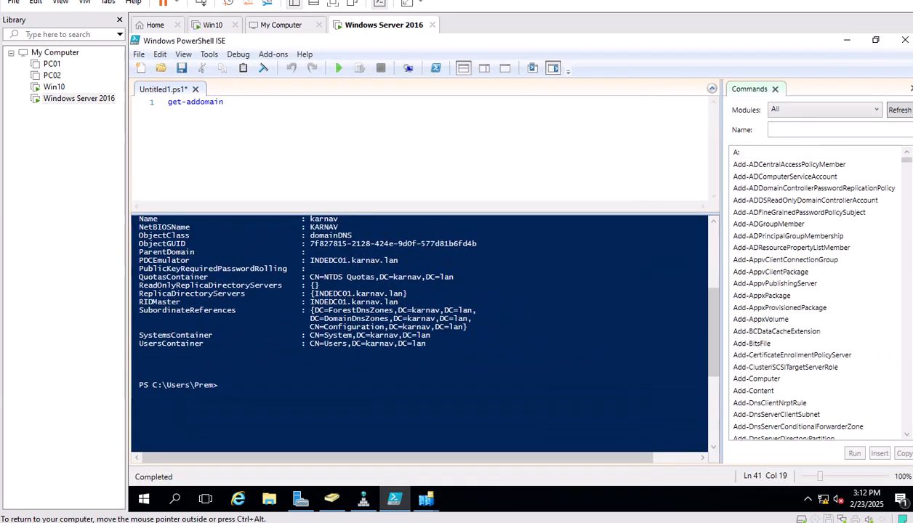
pyautogui.moveTo(422, 219); pyautogui.dragTo(419, 135)
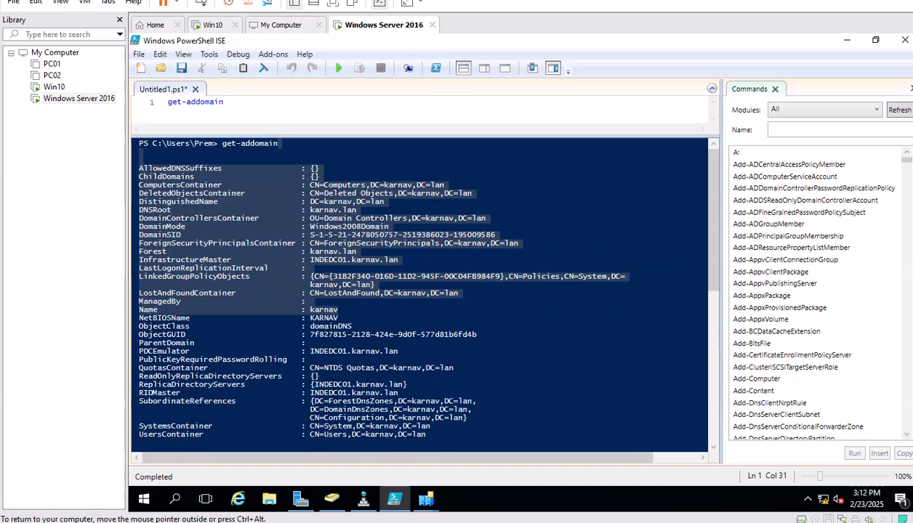
pyautogui.click(364, 251)
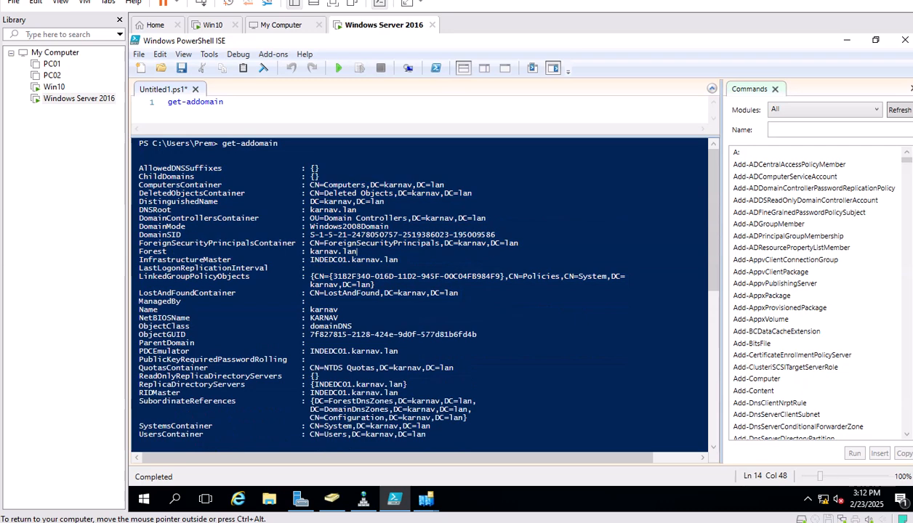
pyautogui.moveTo(384, 201); pyautogui.dragTo(310, 201)
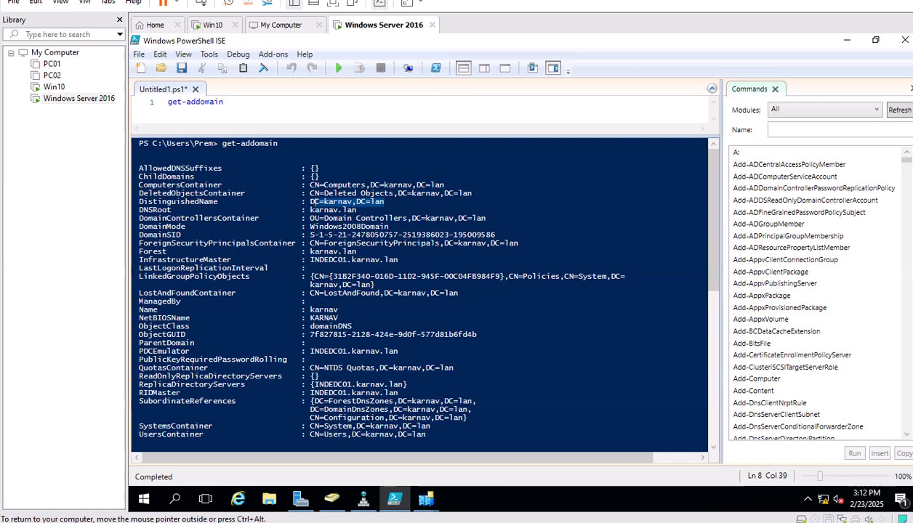
pyautogui.moveTo(187, 226); pyautogui.dragTo(139, 226)
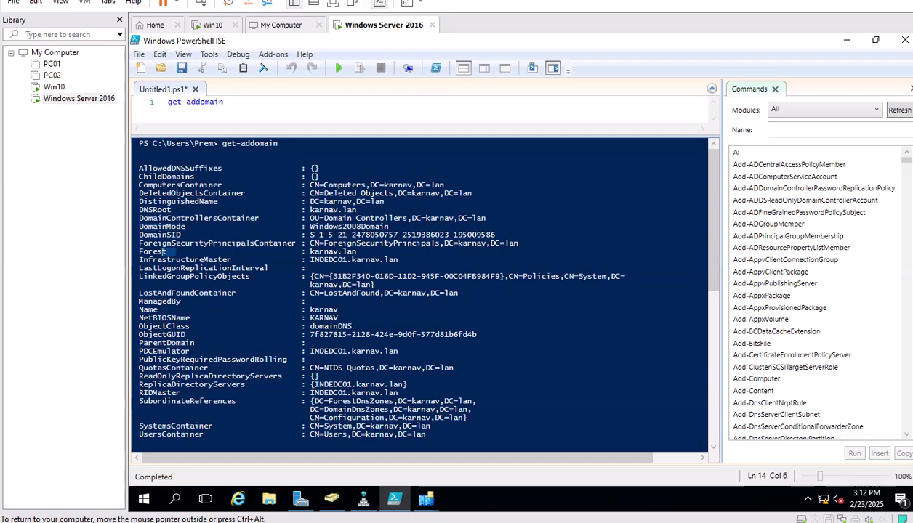
pyautogui.moveTo(140, 251); pyautogui.dragTo(139, 260)
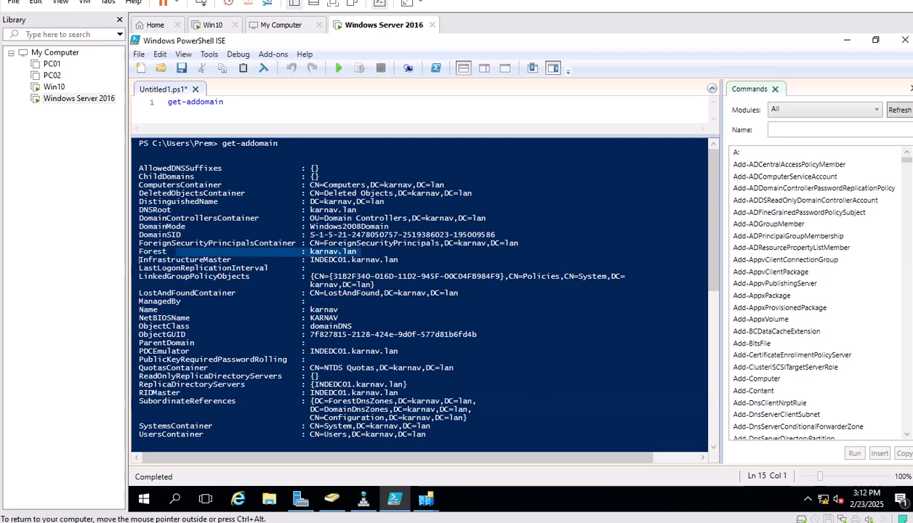
pyautogui.click(357, 251)
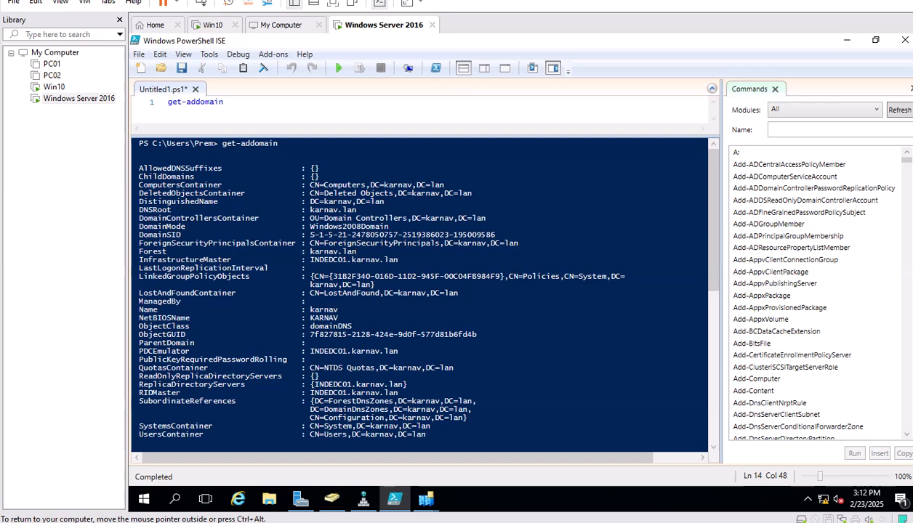
pyautogui.moveTo(186, 393); pyautogui.dragTo(138, 393)
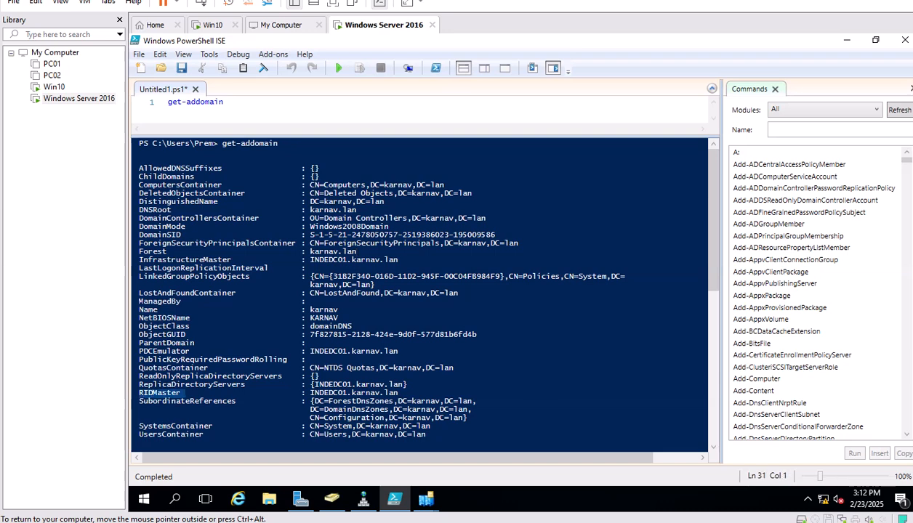
pyautogui.moveTo(189, 352); pyautogui.dragTo(139, 351)
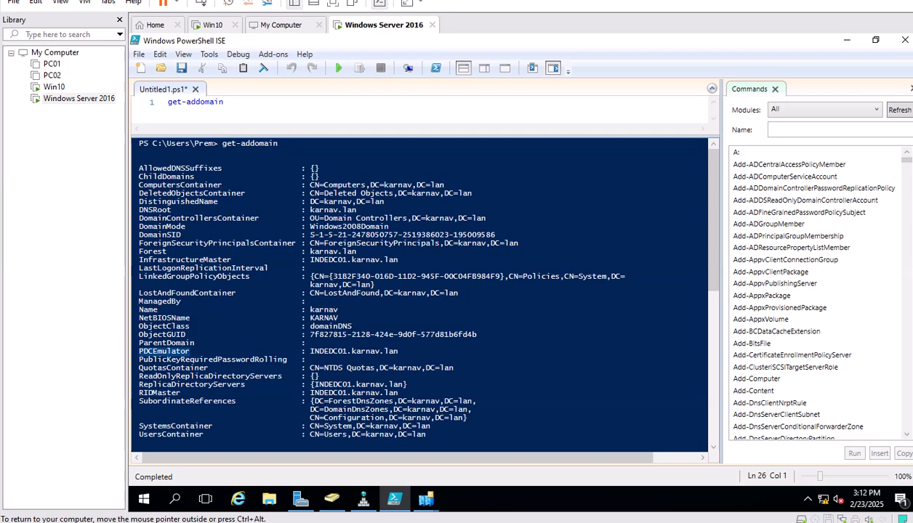
pyautogui.moveTo(234, 260); pyautogui.dragTo(139, 260)
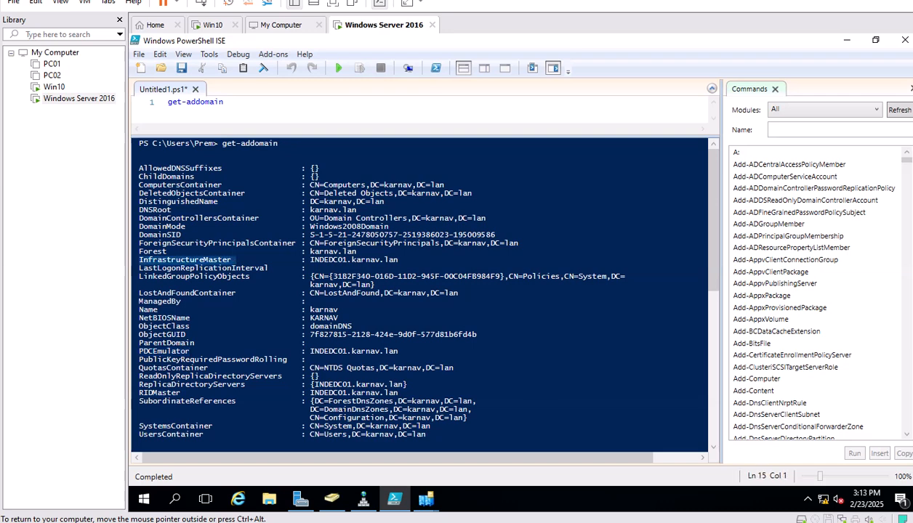
pyautogui.moveTo(223, 102); pyautogui.dragTo(168, 102)
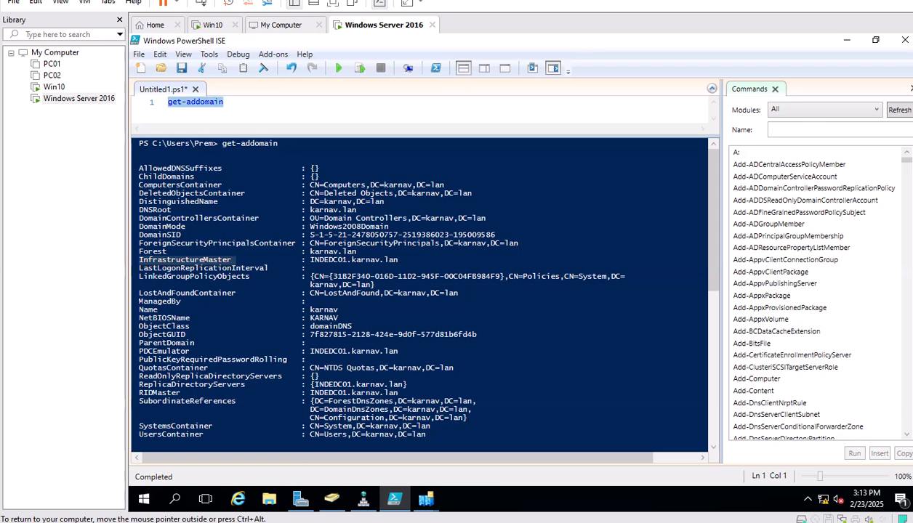
# Run Get-ADForest in the script pane on a cleared console.
pyautogui.write('get-ad')
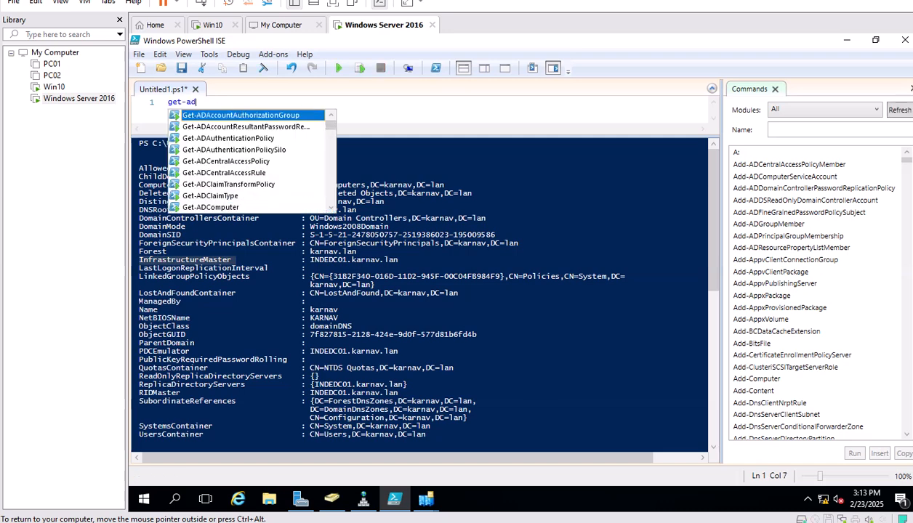
pyautogui.write('fo')
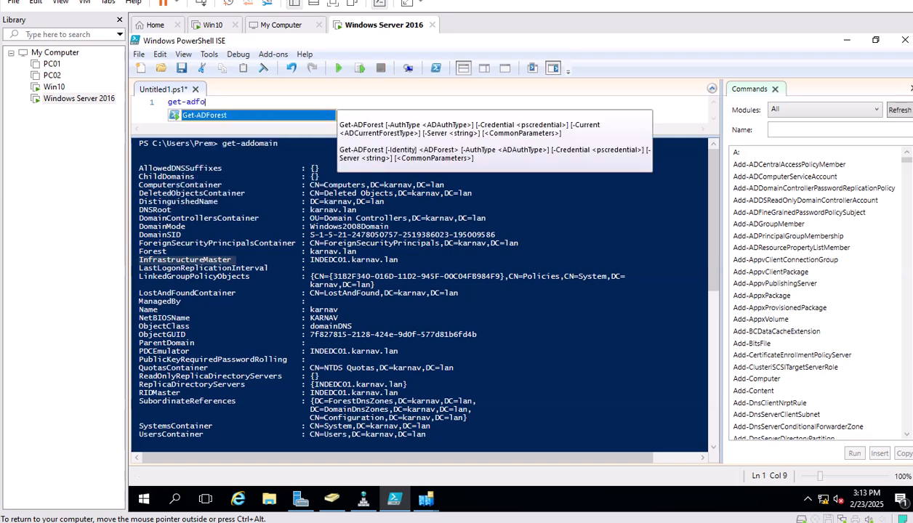
pyautogui.press('Tab')
pyautogui.click(263, 67)
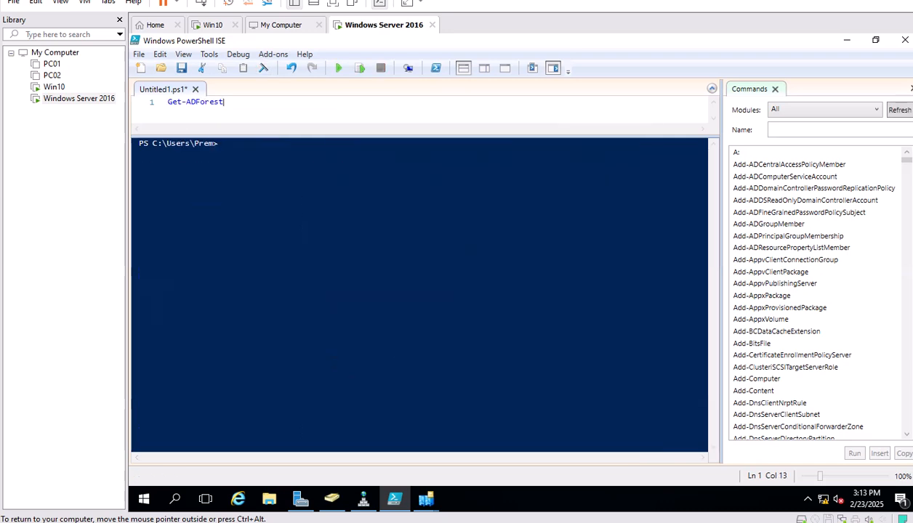
pyautogui.click(338, 68)
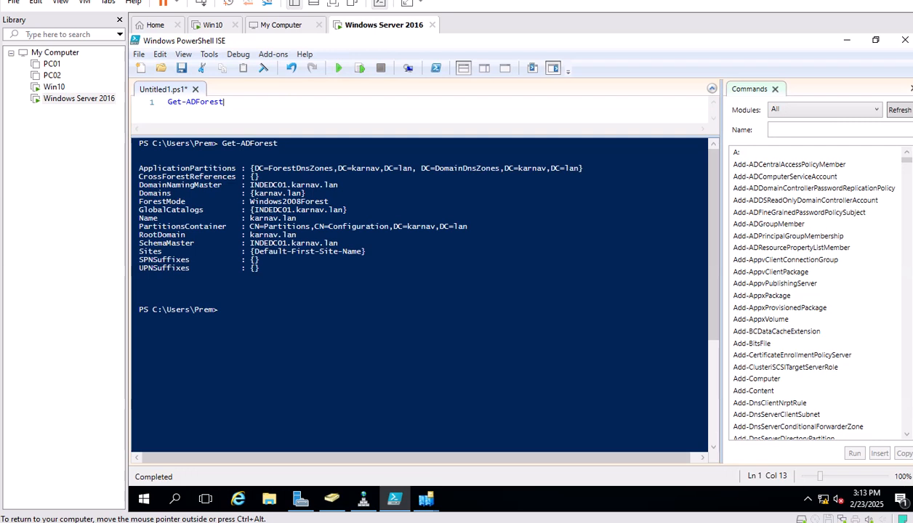
# Highlight the SchemaMaster and DomainNamingMaster entries showing INDEDC01.karnav.lan in the forest output.
pyautogui.click(222, 310)
pyautogui.click(195, 242)
pyautogui.hotkey('shift', 'Left')
pyautogui.hotkey('shift', 'Left')
pyautogui.hotkey('shift', 'Left')
pyautogui.hotkey('shift', 'Left')
pyautogui.hotkey('shift', 'Left')
pyautogui.hotkey('shift', 'Left')
pyautogui.hotkey('shift', 'Left')
pyautogui.hotkey('shift', 'Left')
pyautogui.hotkey('shift', 'Left')
pyautogui.hotkey('shift', 'Left')
pyautogui.hotkey('shift', 'Left')
pyautogui.hotkey('shift', 'Left')
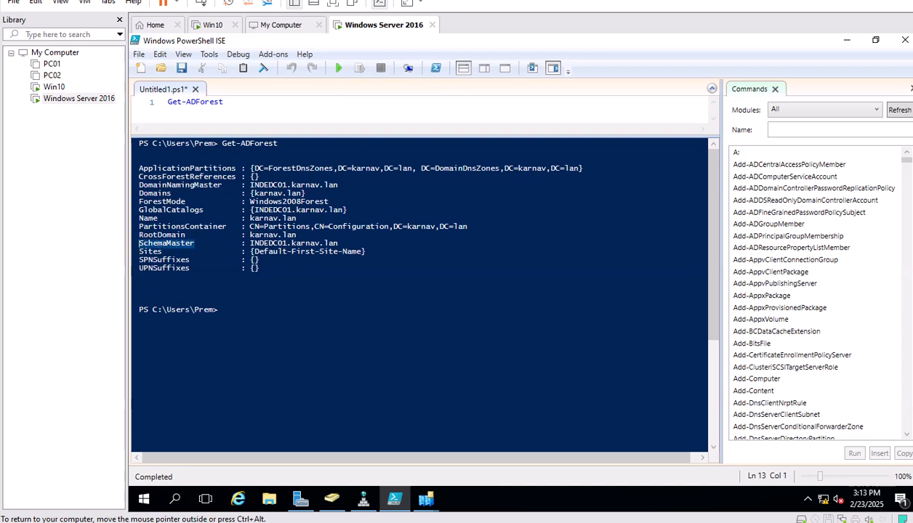
pyautogui.moveTo(223, 185); pyautogui.dragTo(143, 185)
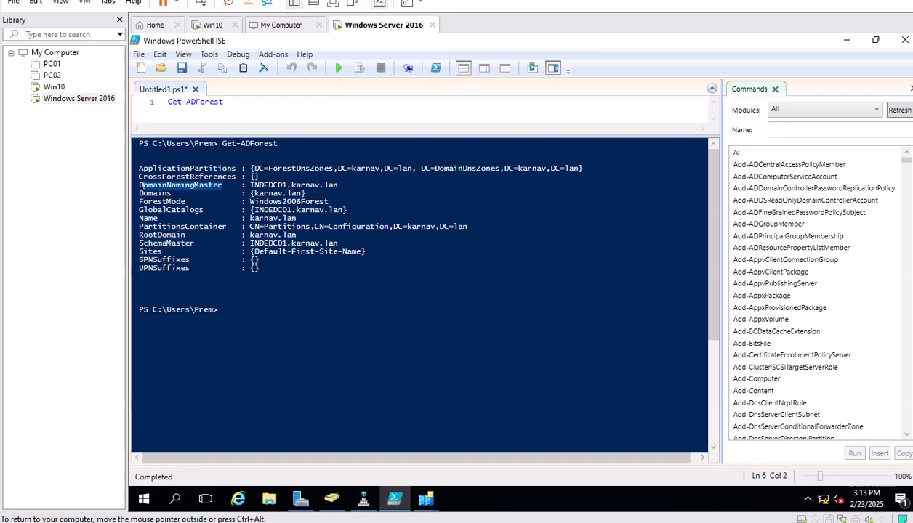
pyautogui.moveTo(224, 103); pyautogui.dragTo(167, 103)
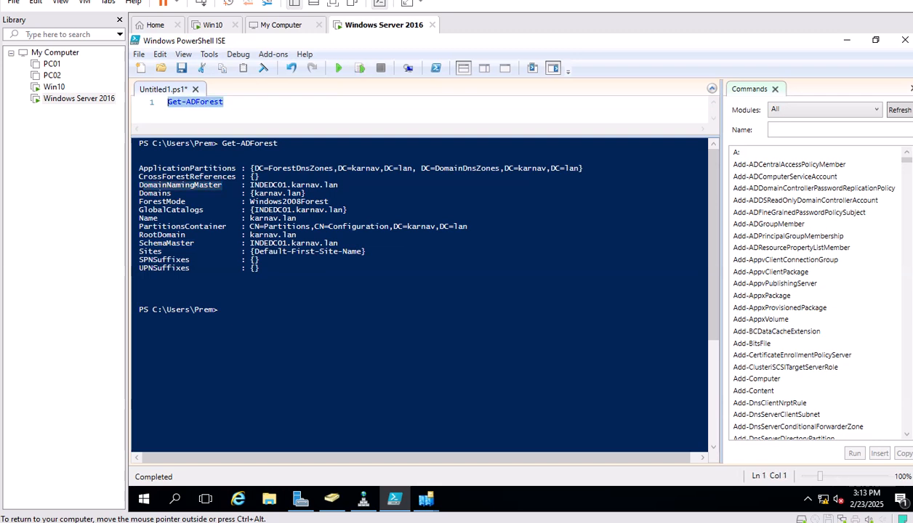
# Run netdom query fsmo and highlight the five FSMO roles held by INDEDC01.karnav.lan.
pyautogui.write('netdom')
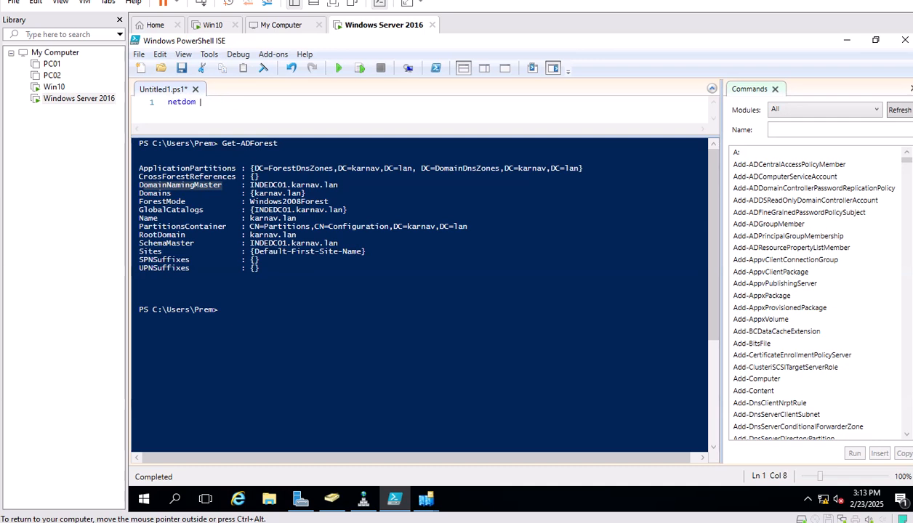
pyautogui.write(' query fsmo')
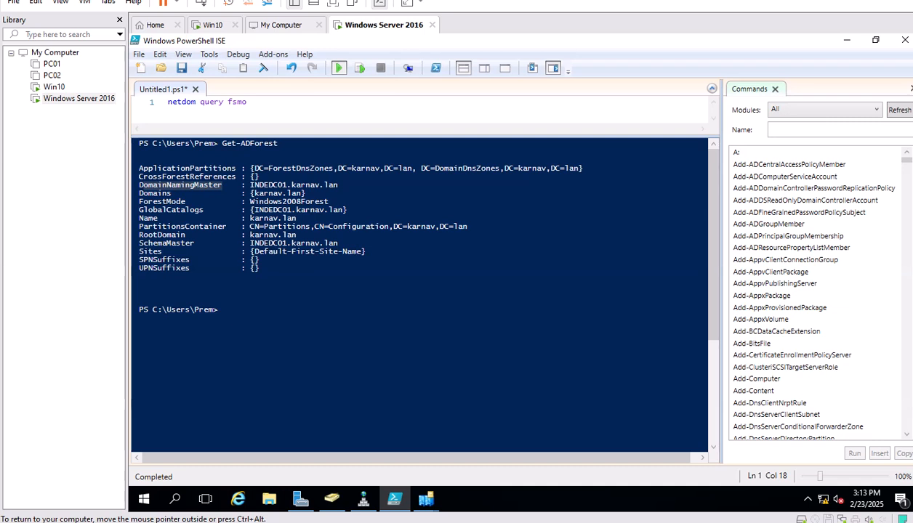
pyautogui.click(338, 68)
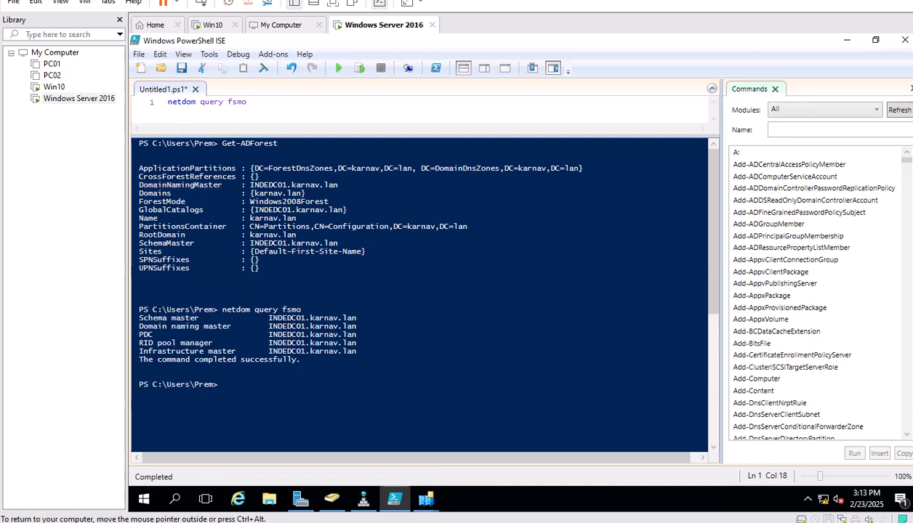
pyautogui.click(223, 384)
pyautogui.moveTo(300, 360); pyautogui.dragTo(139, 309)
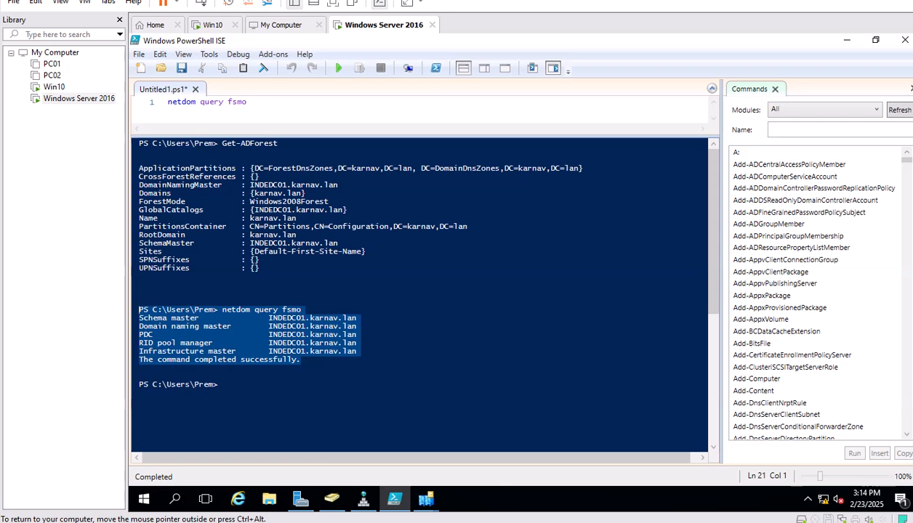
pyautogui.click(357, 326)
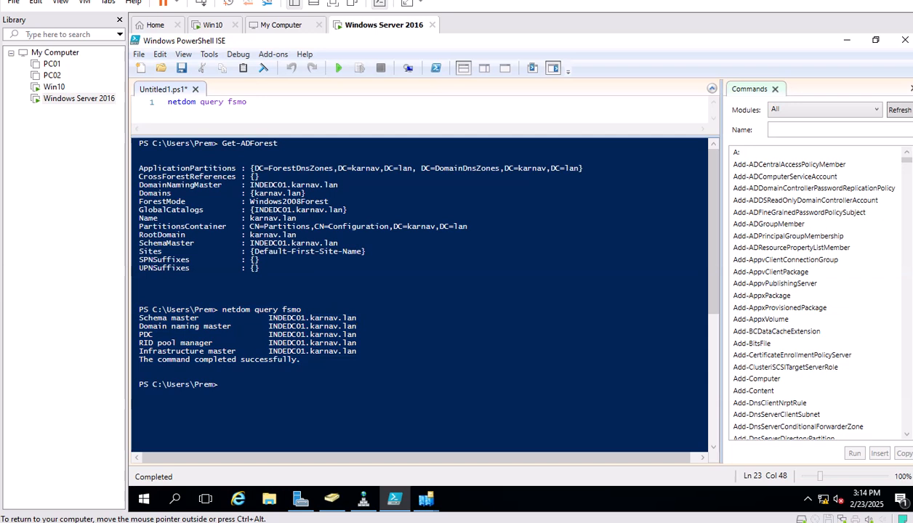